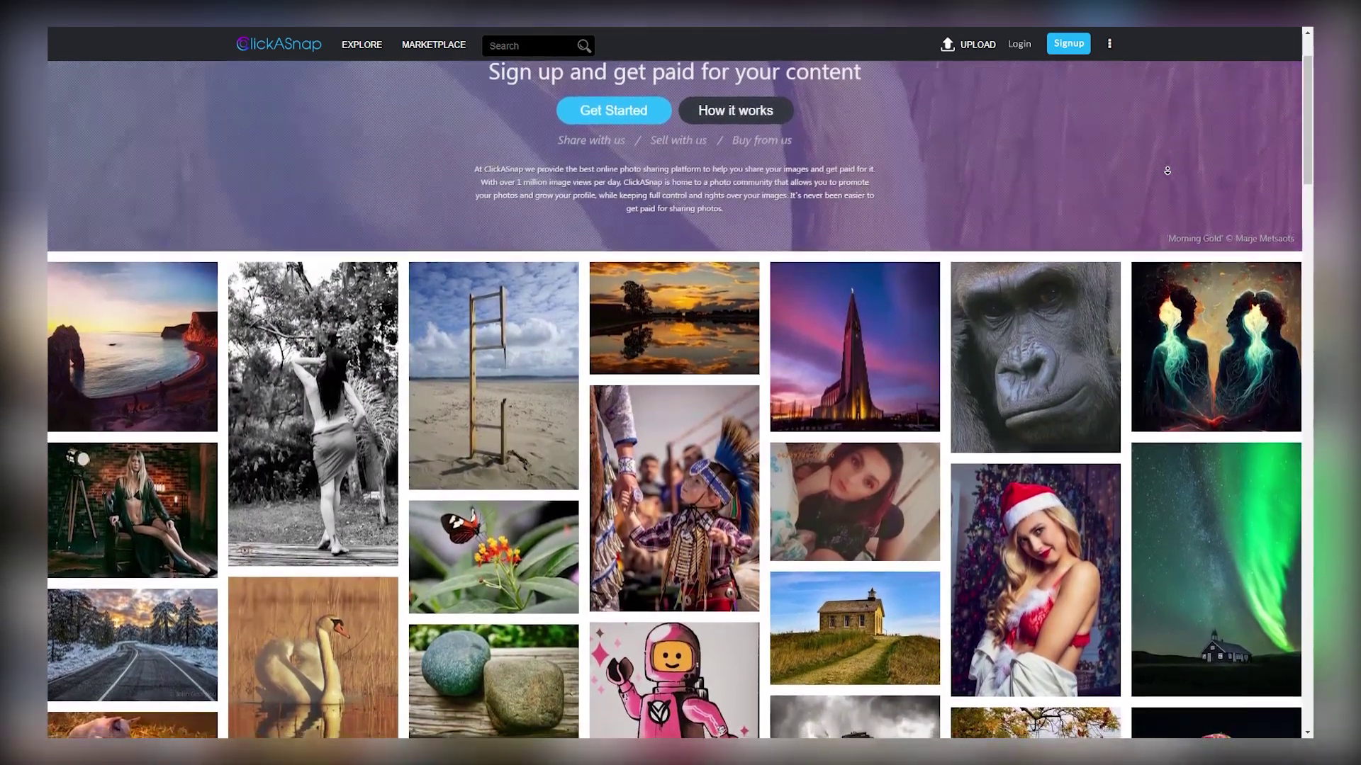
{"action": "scroll", "coordinate": [1039, 231], "scroll_direction": "up", "scroll_amount": 1}
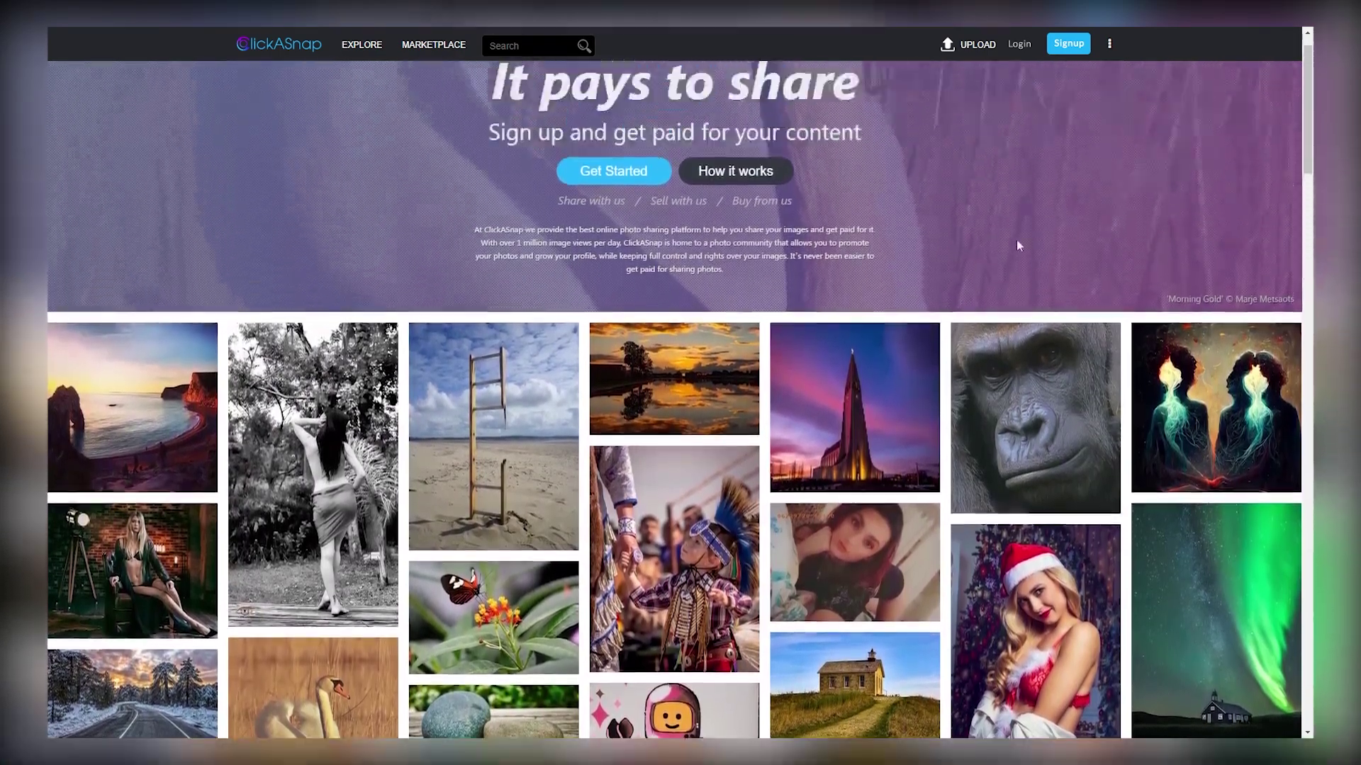
{"action": "scroll", "coordinate": [907, 263], "scroll_direction": "down", "scroll_amount": 5}
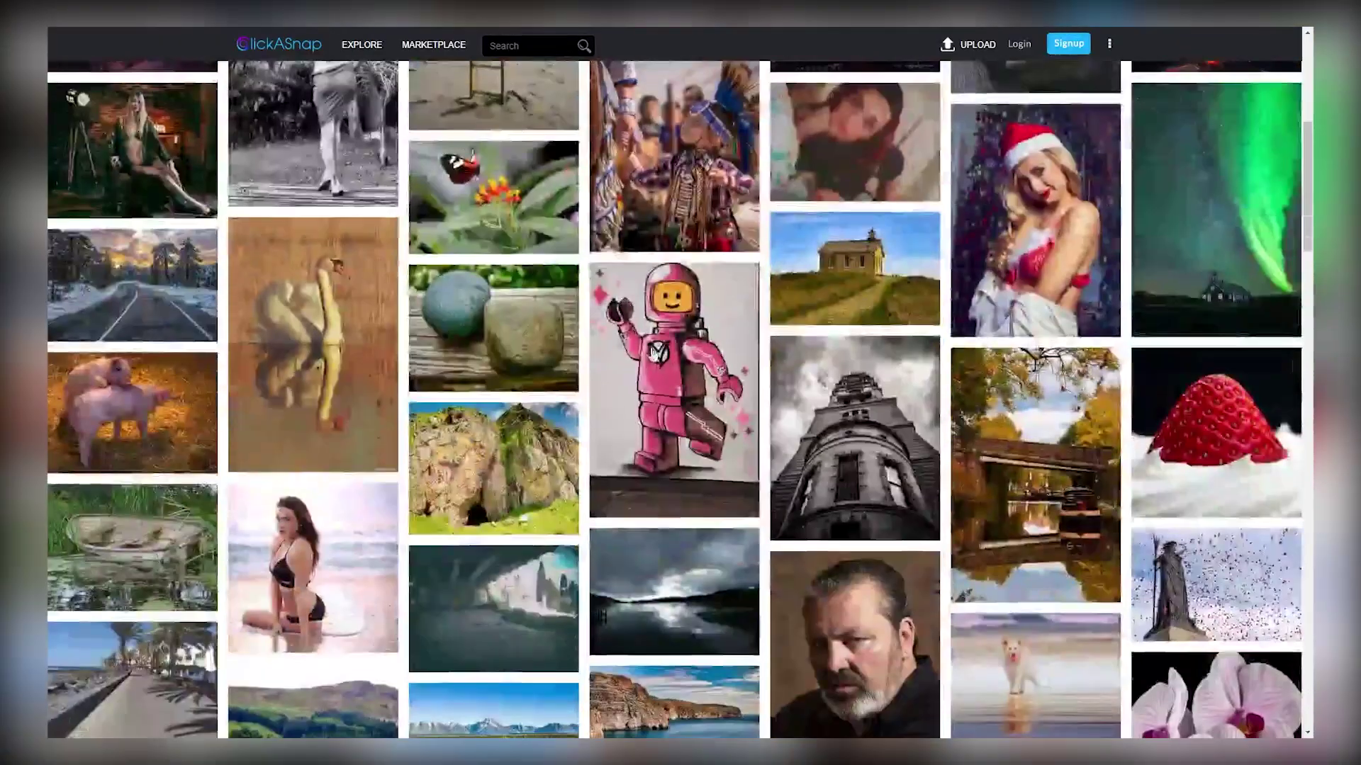
{"action": "scroll", "coordinate": [652, 350], "scroll_direction": "down", "scroll_amount": 4}
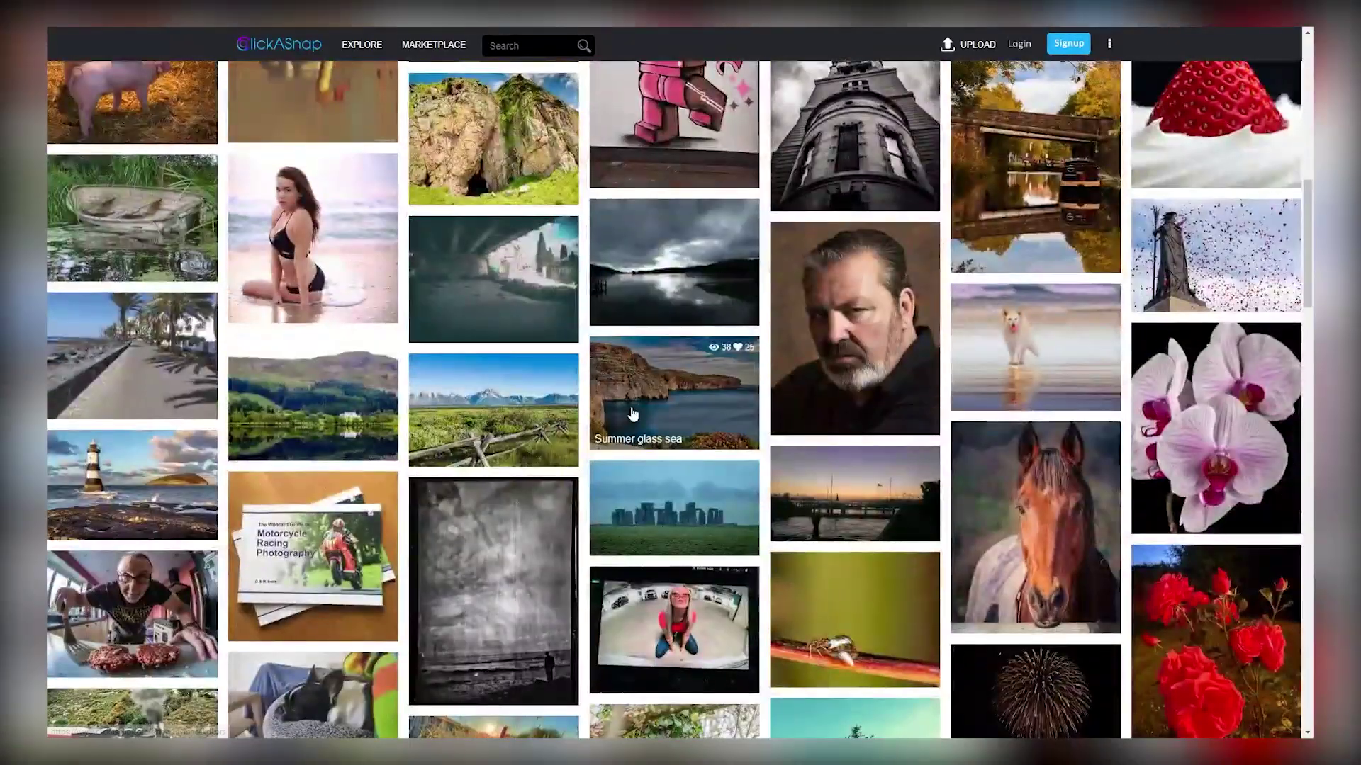
{"action": "scroll", "coordinate": [633, 413], "scroll_direction": "down", "scroll_amount": 1}
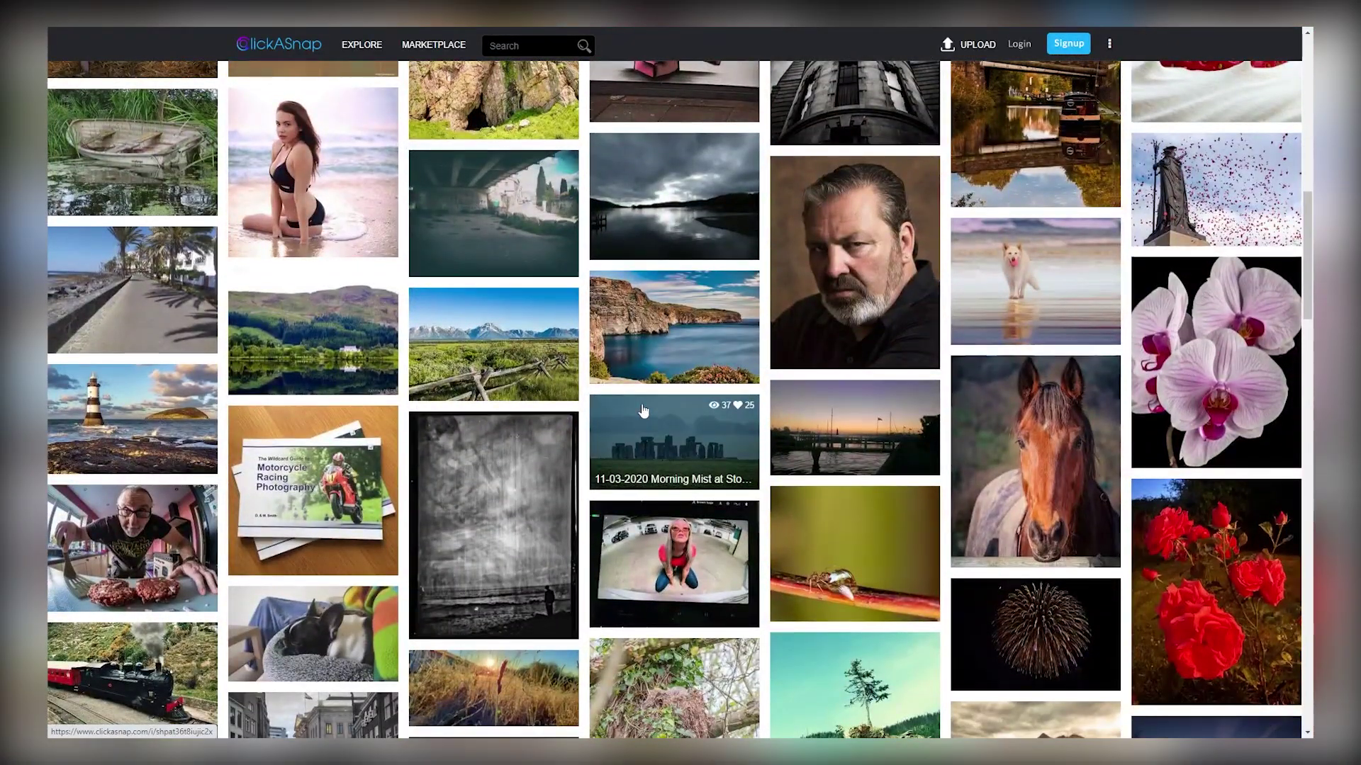
{"action": "scroll", "coordinate": [652, 443], "scroll_direction": "down", "scroll_amount": 7}
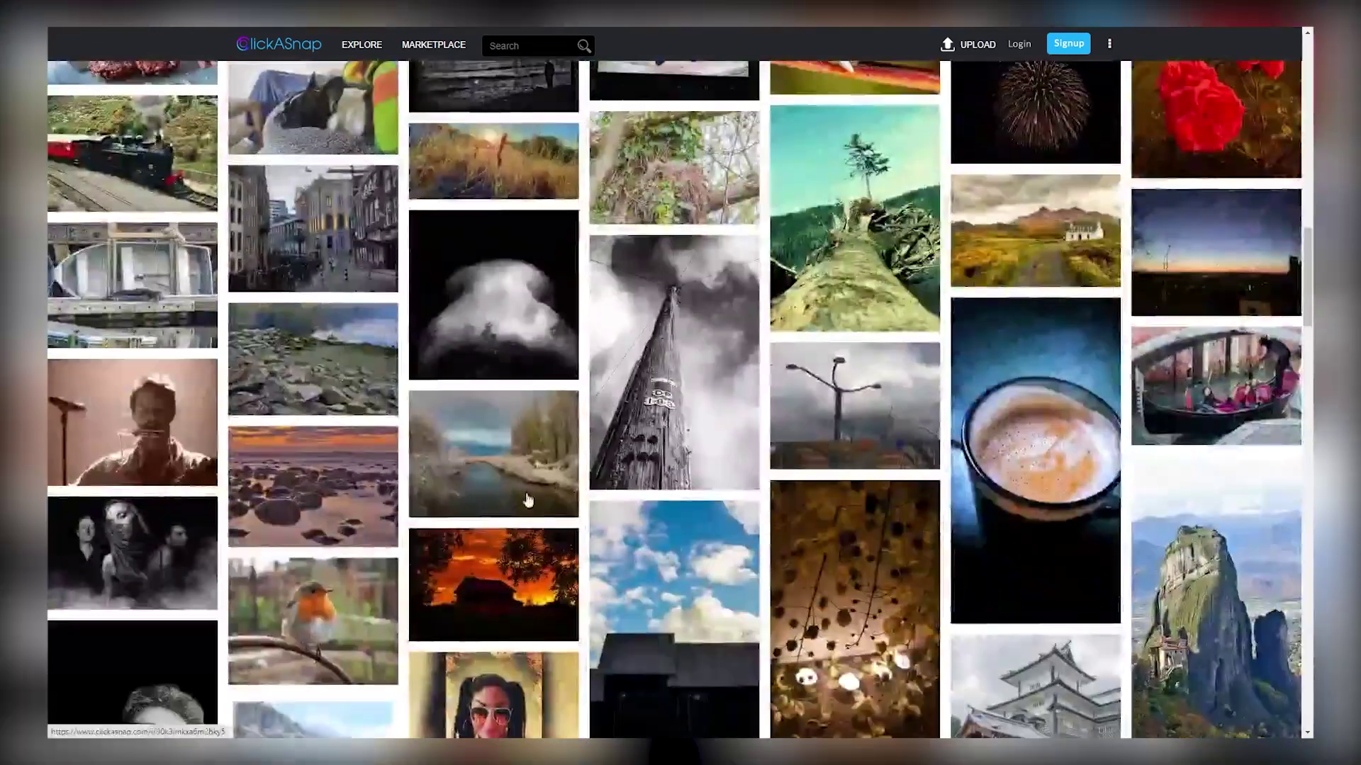
{"action": "scroll", "coordinate": [527, 500], "scroll_direction": "down", "scroll_amount": 7}
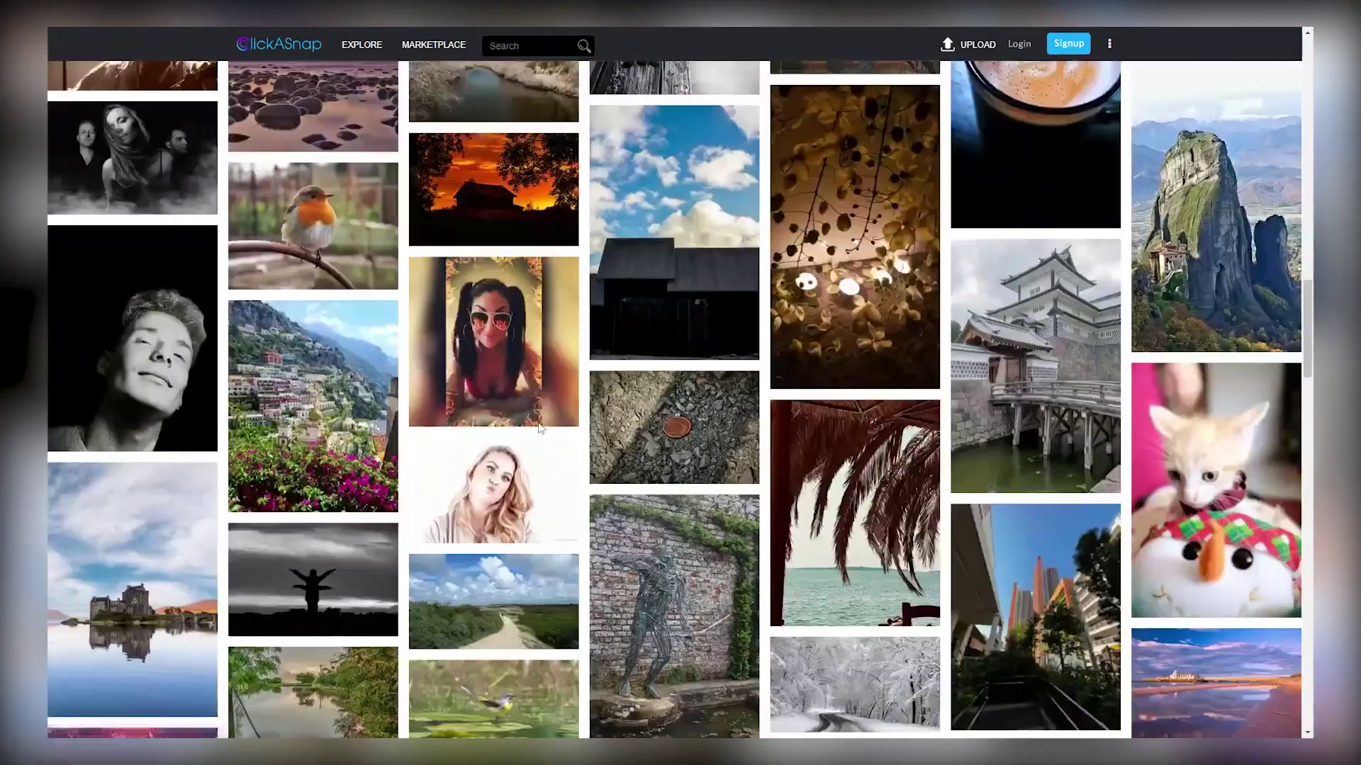
{"action": "scroll", "coordinate": [673, 397], "scroll_direction": "down", "scroll_amount": 6}
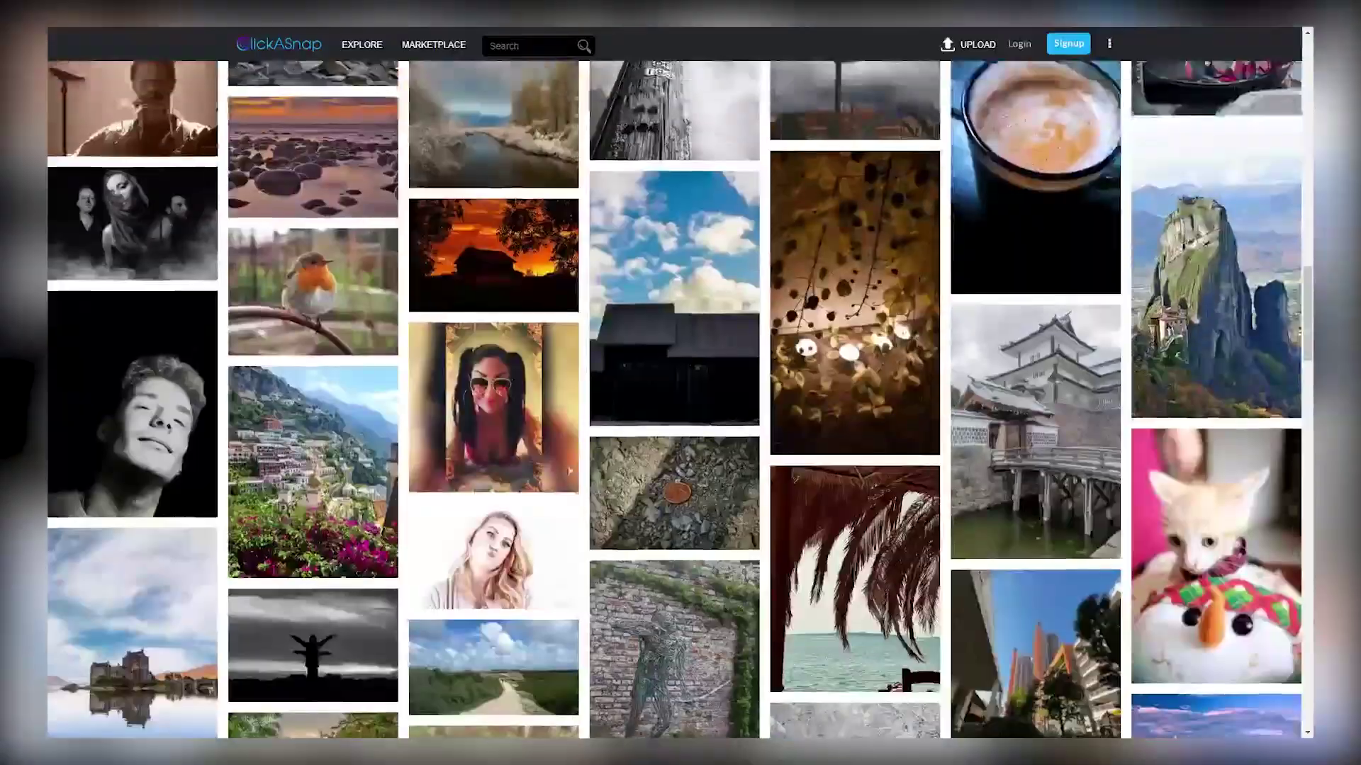
{"action": "scroll", "coordinate": [508, 454], "scroll_direction": "up", "scroll_amount": 20}
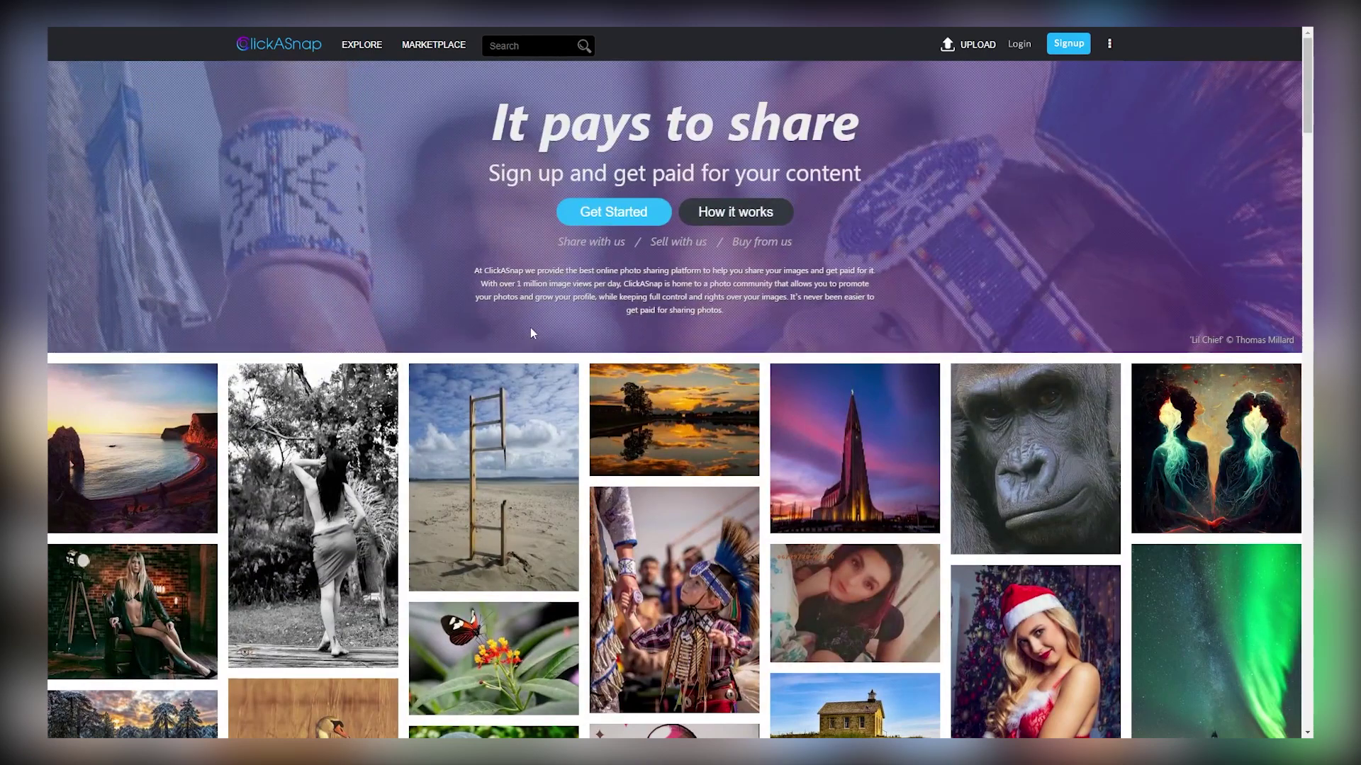
{"action": "left_click", "coordinate": [708, 214]}
Step: Highlight the headline about photographers getting paid when their photos are viewed
{"action": "left_click_drag", "start_coordinate": [284, 214], "coordinate": [823, 279]}
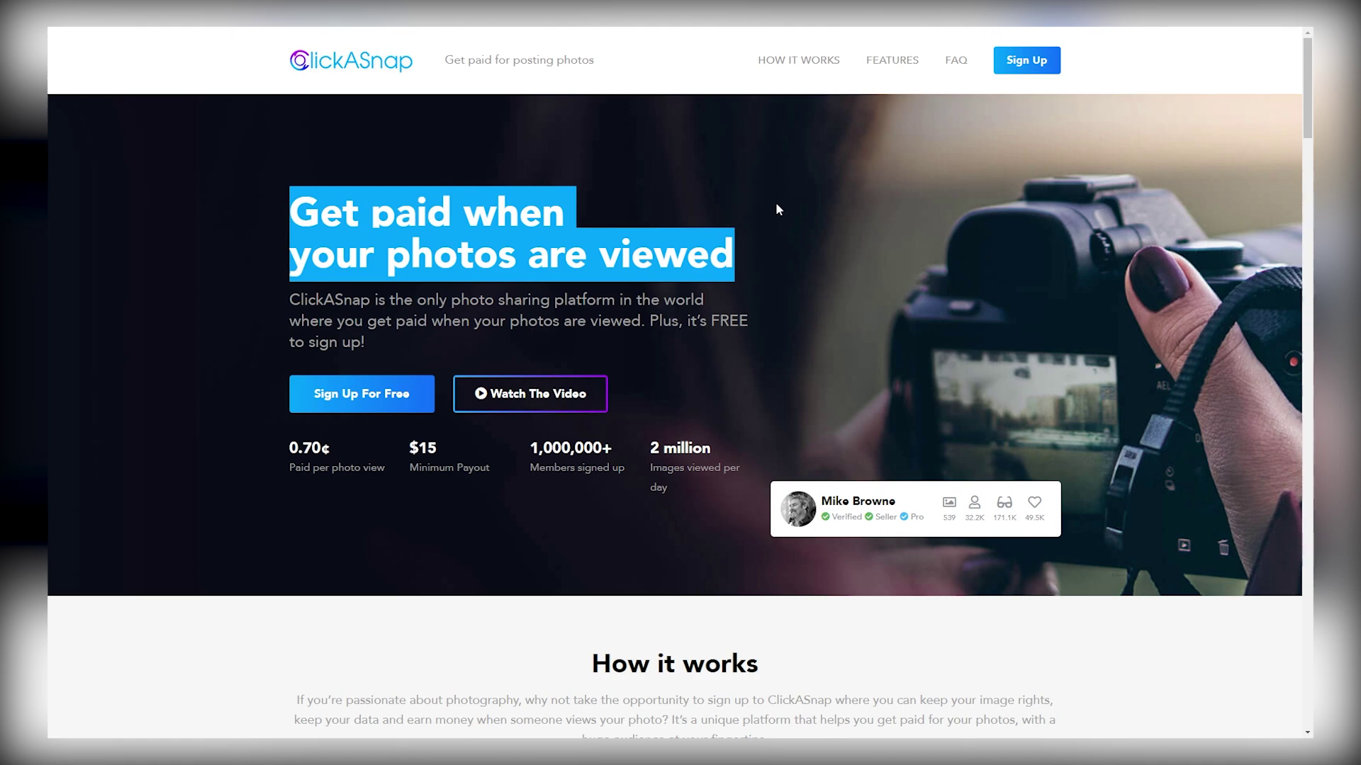
{"action": "scroll", "coordinate": [775, 204], "scroll_direction": "down", "scroll_amount": 5}
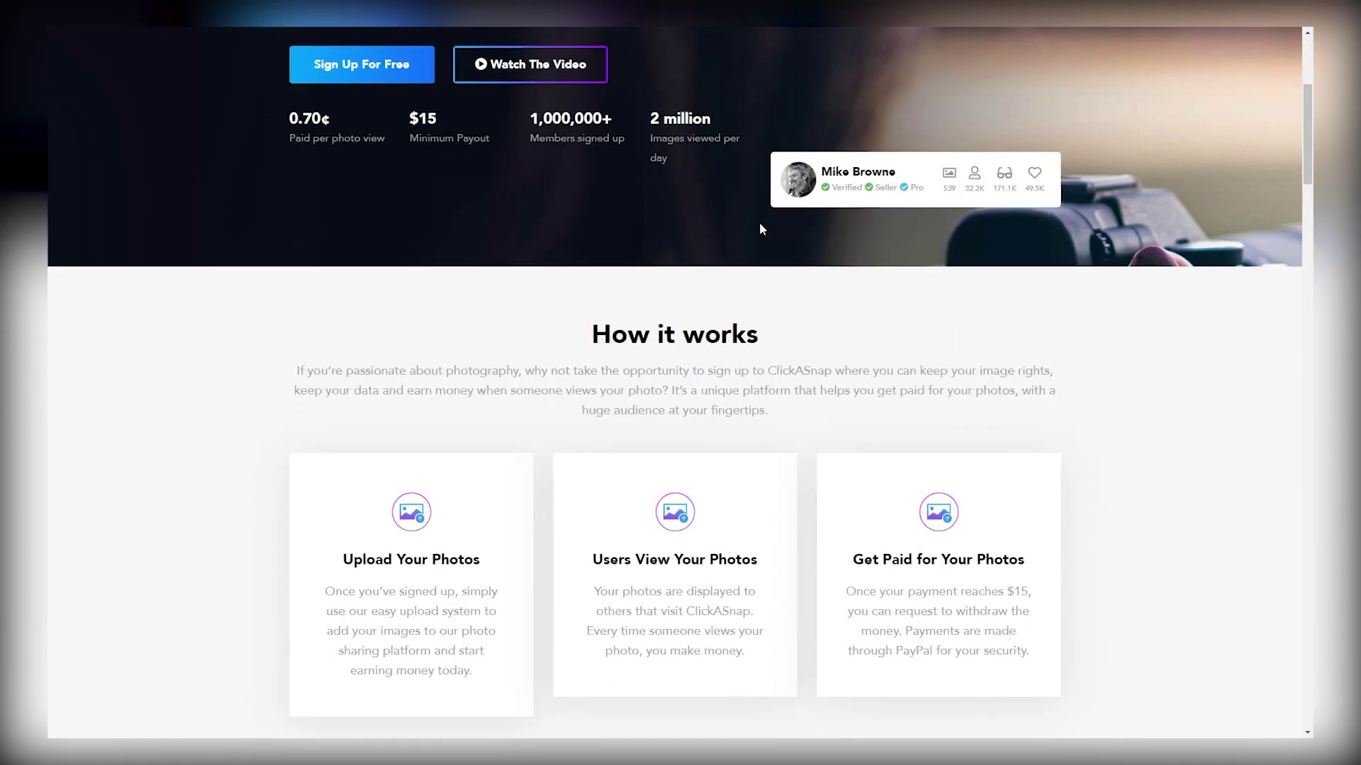
{"action": "scroll", "coordinate": [759, 228], "scroll_direction": "up", "scroll_amount": 2}
{"action": "scroll", "coordinate": [755, 238], "scroll_direction": "down", "scroll_amount": 5}
{"action": "scroll", "coordinate": [755, 252], "scroll_direction": "up", "scroll_amount": 5}
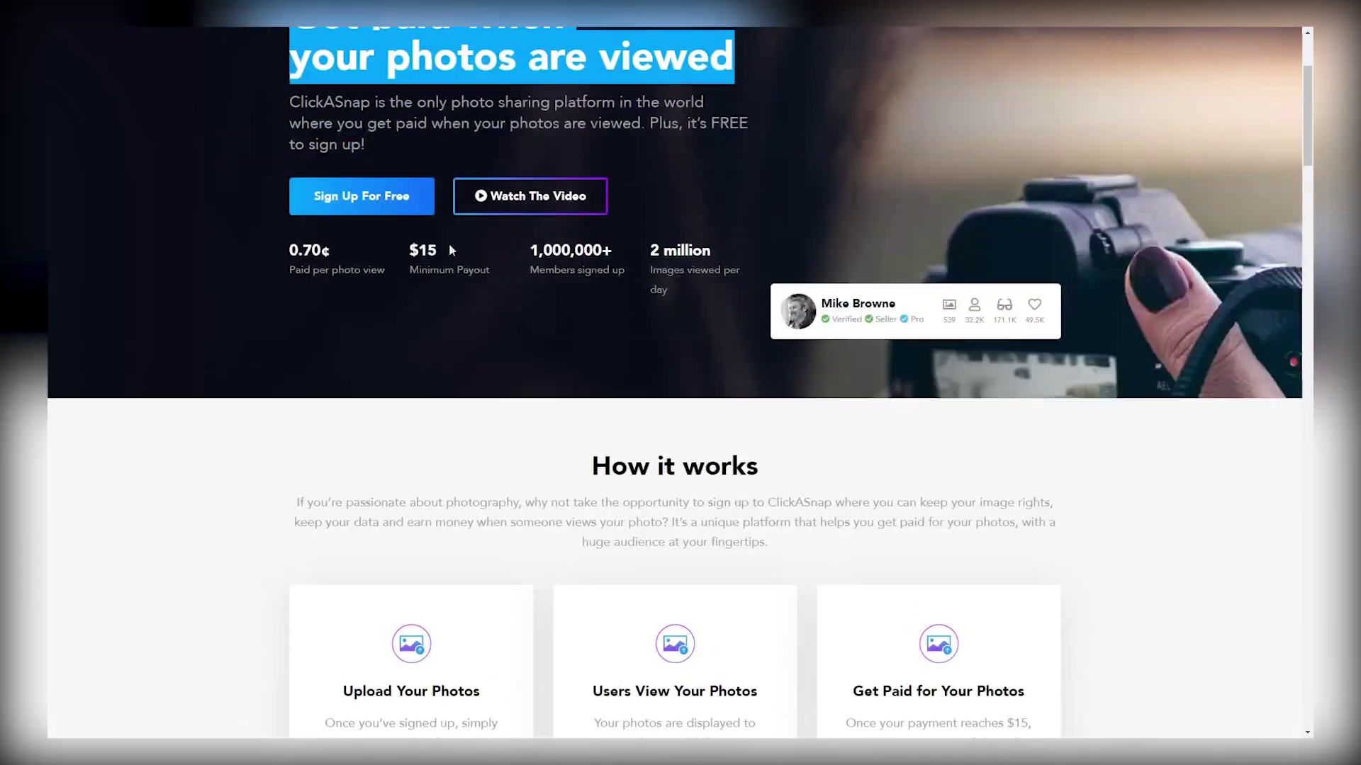
Step: Highlight the key stats in the upload, views and PayPal-at-$15 payout steps
{"action": "left_click_drag", "start_coordinate": [289, 249], "coordinate": [386, 291]}
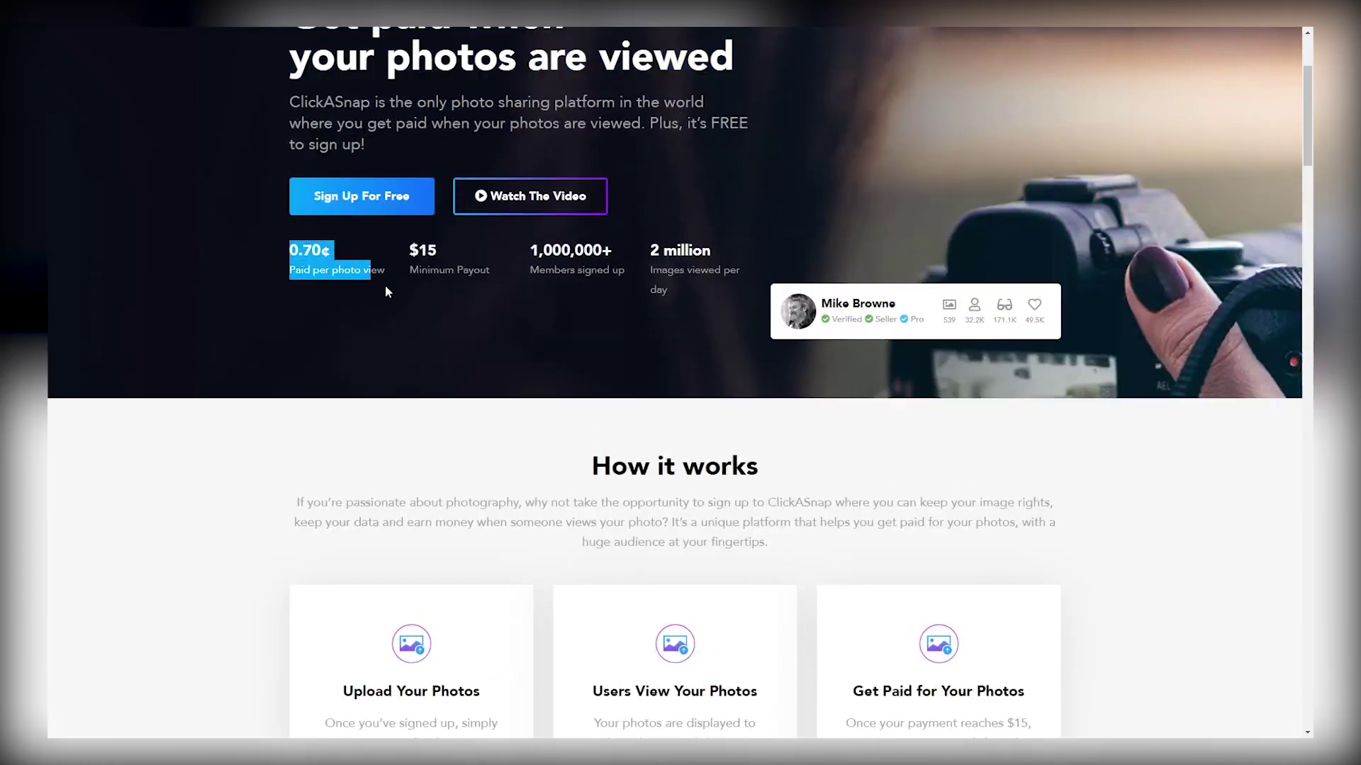
{"action": "scroll", "coordinate": [764, 401], "scroll_direction": "down", "scroll_amount": 2}
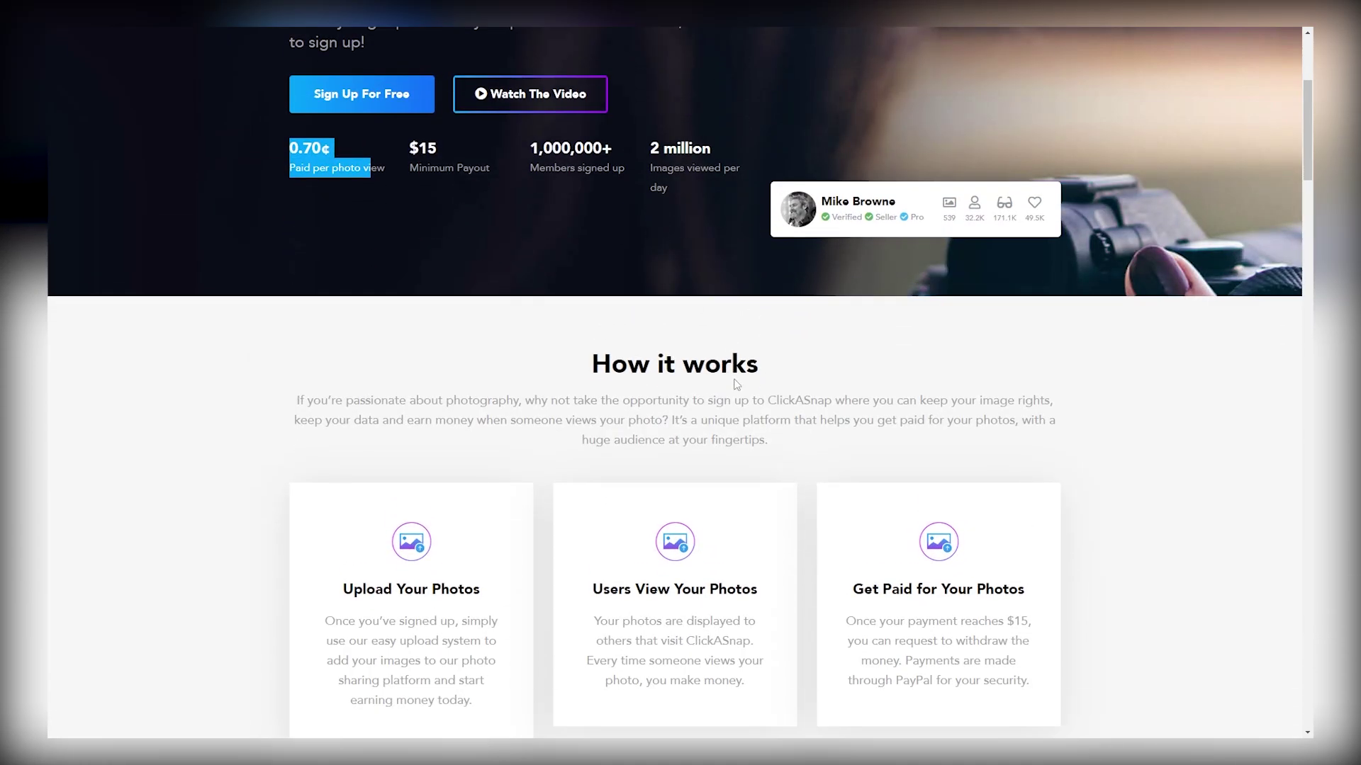
{"action": "scroll", "coordinate": [739, 378], "scroll_direction": "down", "scroll_amount": 2}
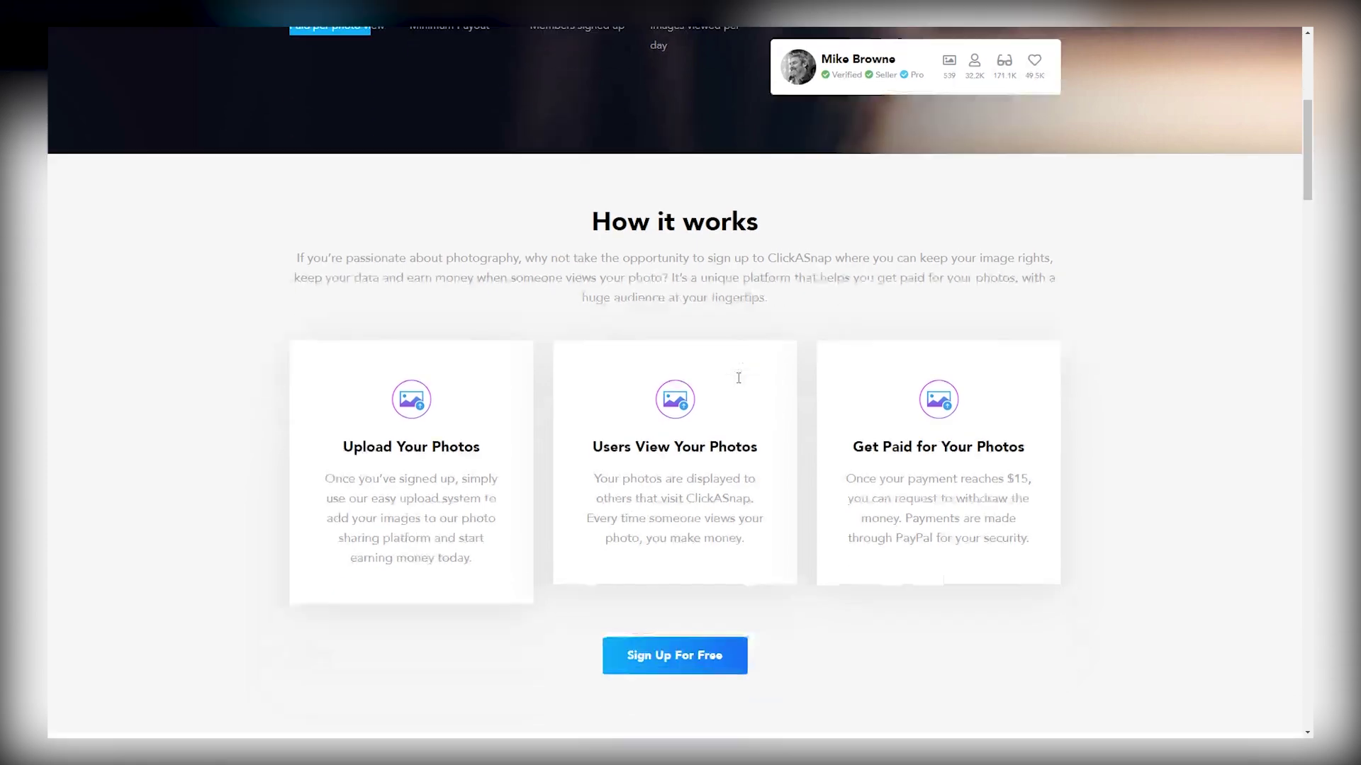
{"action": "scroll", "coordinate": [499, 309], "scroll_direction": "up", "scroll_amount": 4}
{"action": "left_click_drag", "start_coordinate": [428, 249], "coordinate": [489, 274]}
{"action": "scroll", "coordinate": [556, 316], "scroll_direction": "up", "scroll_amount": 1}
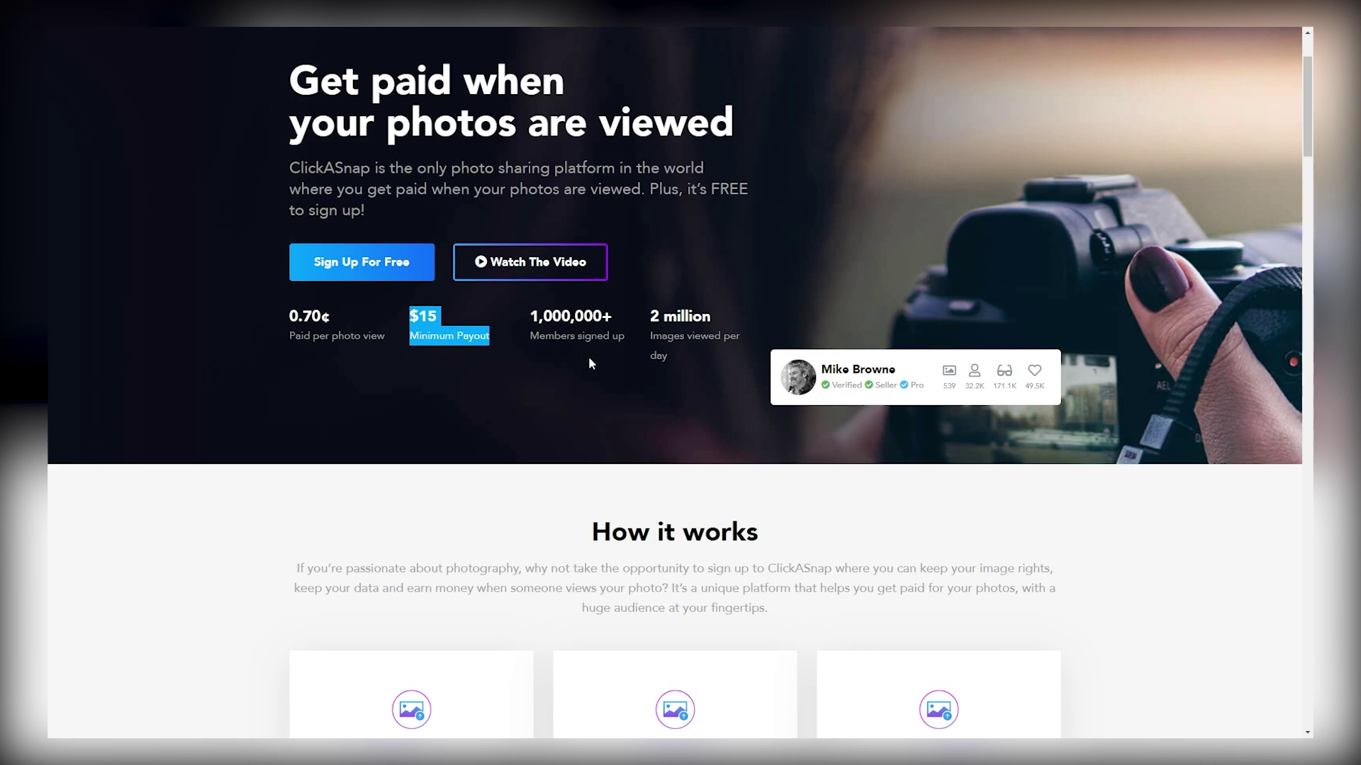
{"action": "scroll", "coordinate": [562, 371], "scroll_direction": "down", "scroll_amount": 1}
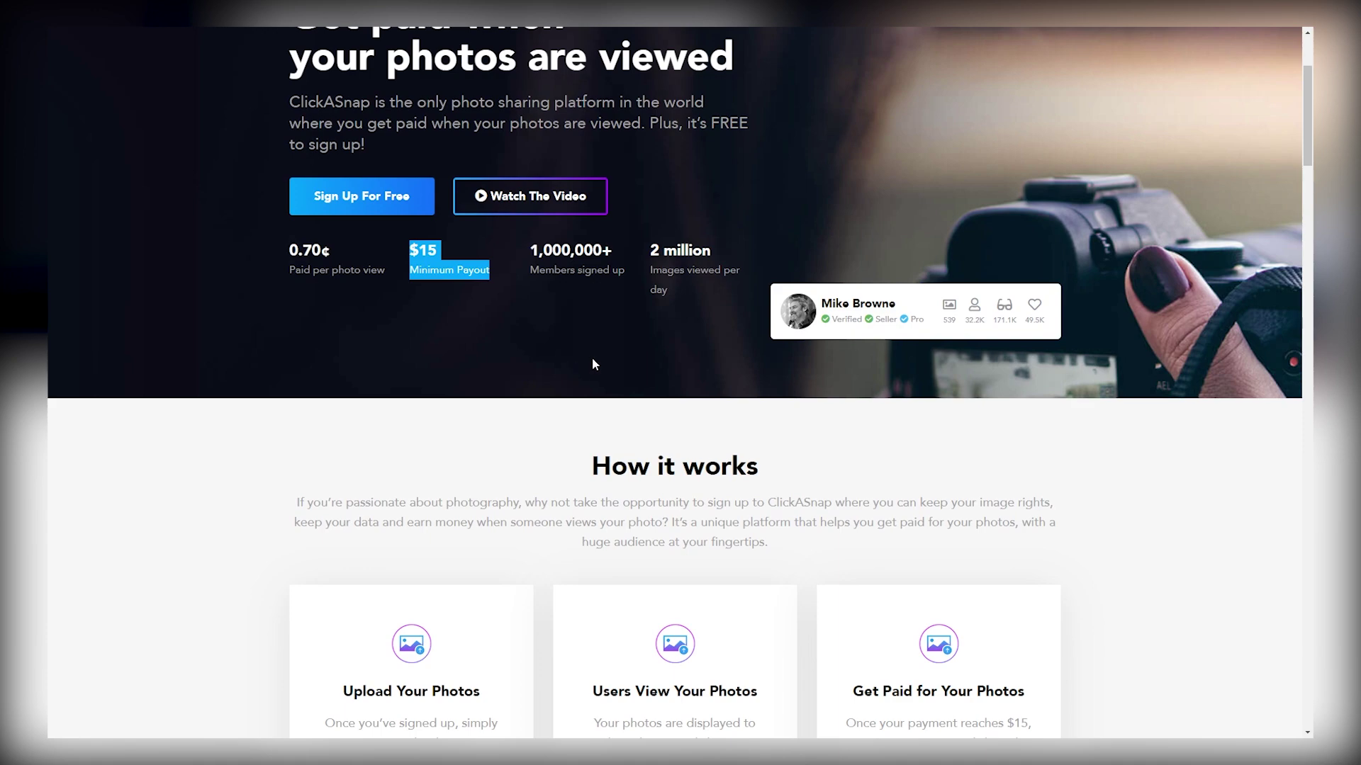
{"action": "scroll", "coordinate": [638, 354], "scroll_direction": "up", "scroll_amount": 3}
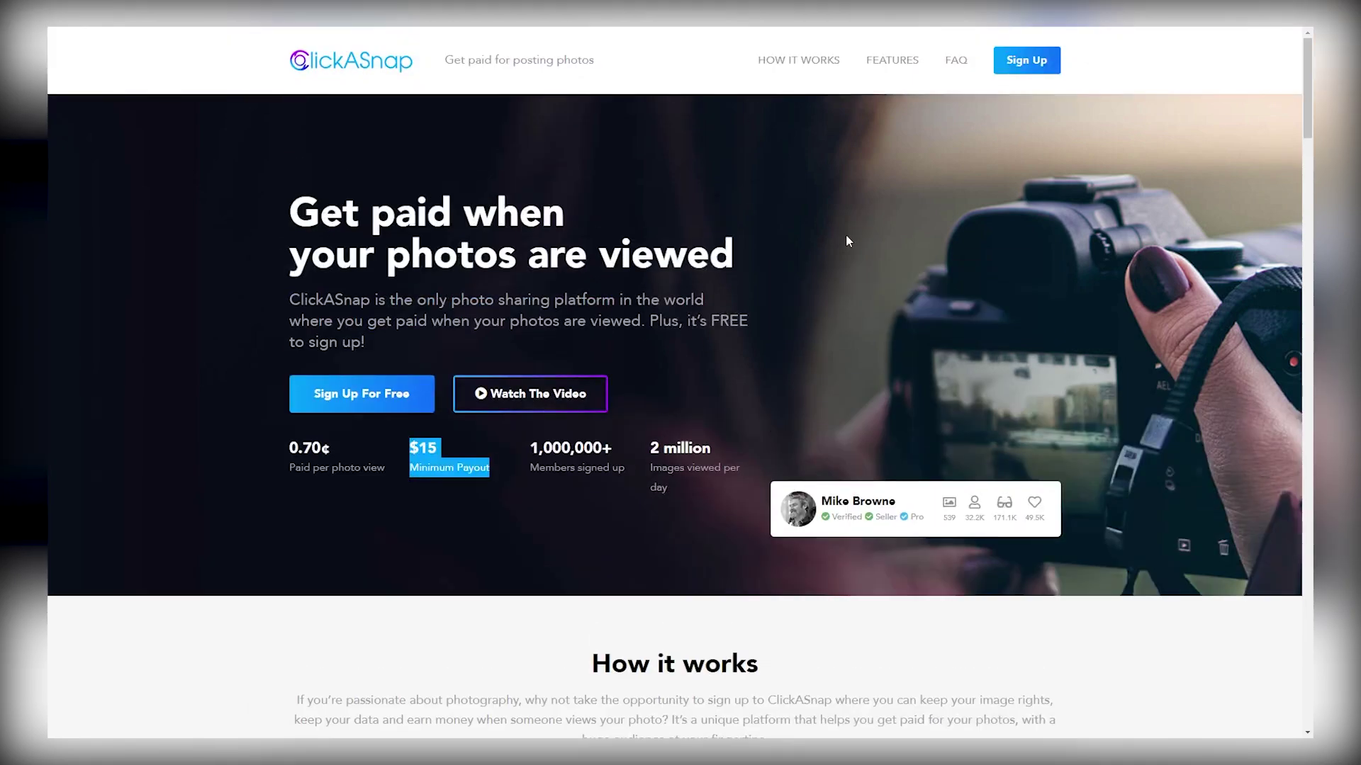
{"action": "left_click_drag", "start_coordinate": [759, 337], "coordinate": [234, 270]}
Step: Scroll down the How it works page to the 'Sign Up For Free' button
{"action": "scroll", "coordinate": [406, 311], "scroll_direction": "down", "scroll_amount": 5}
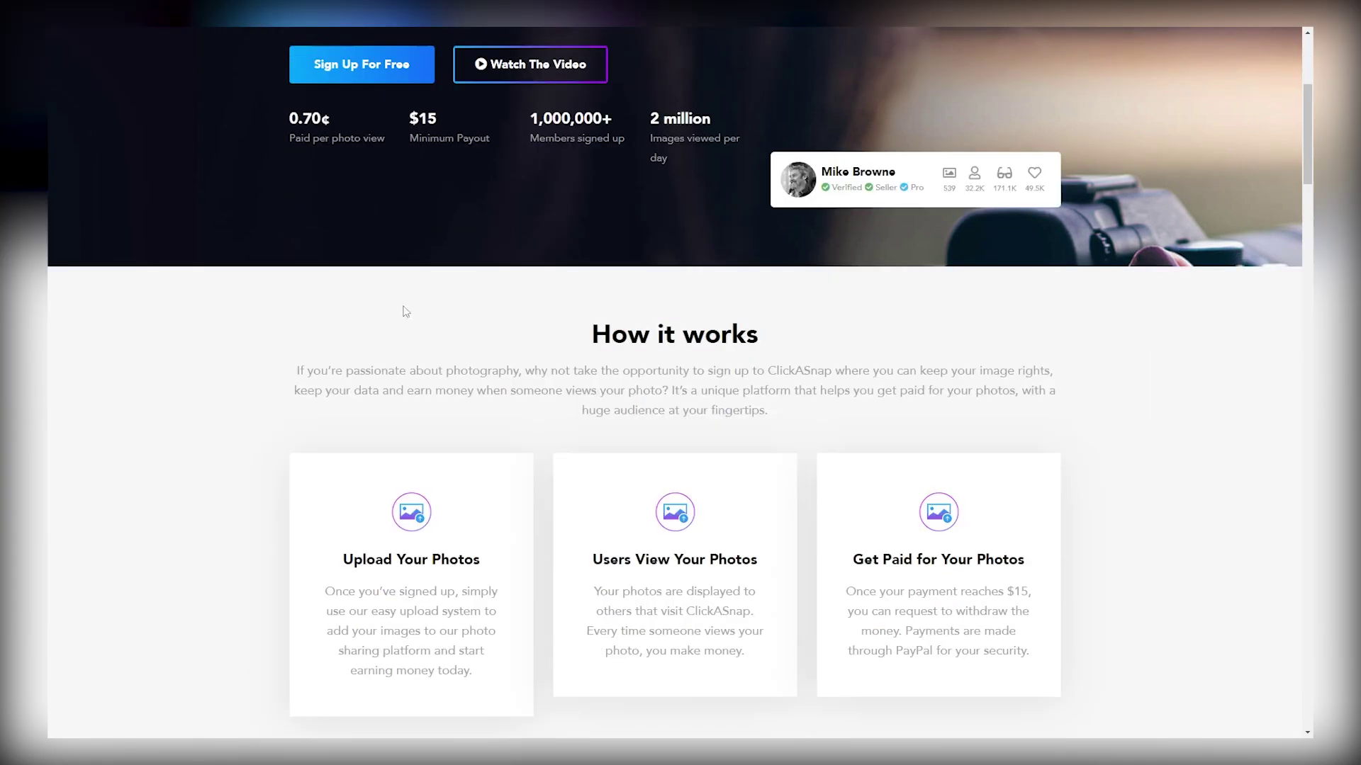
{"action": "scroll", "coordinate": [405, 312], "scroll_direction": "down", "scroll_amount": 5}
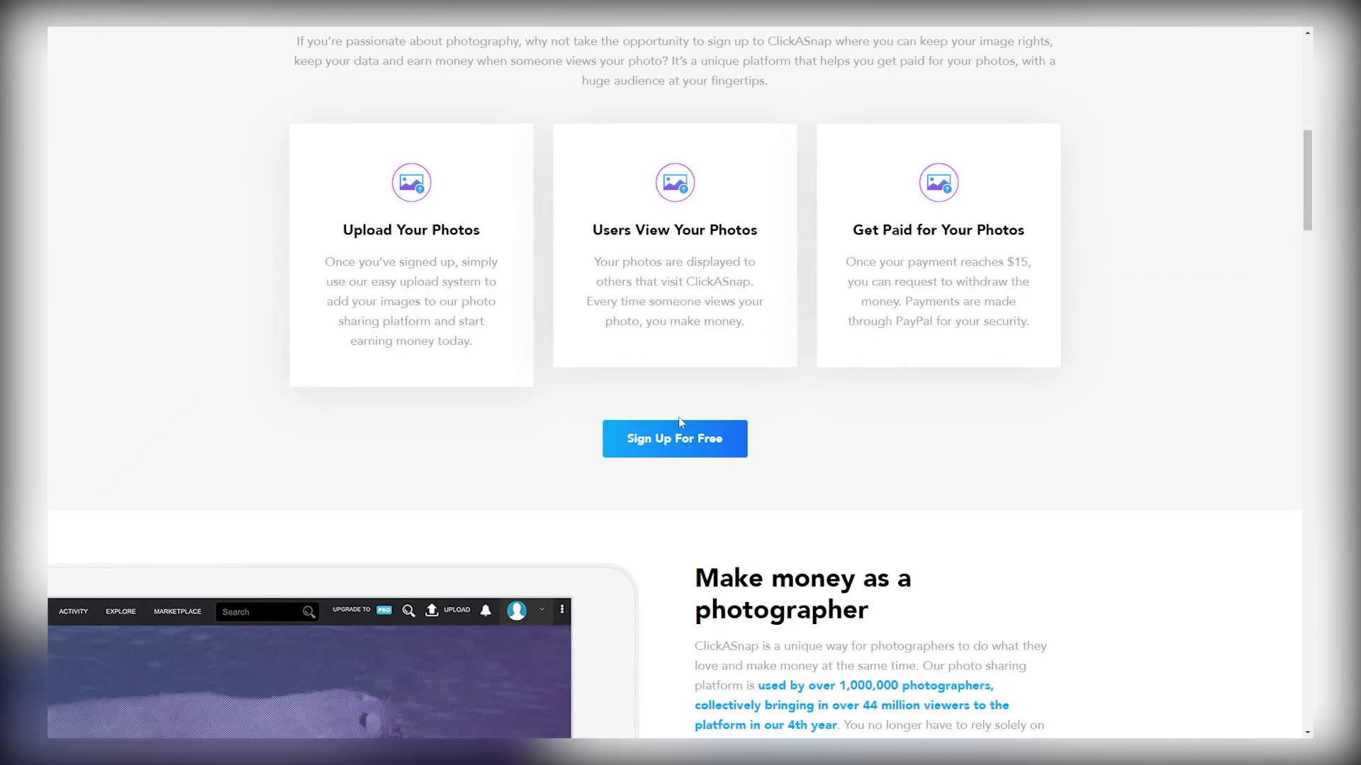
{"action": "scroll", "coordinate": [679, 422], "scroll_direction": "up", "scroll_amount": 1}
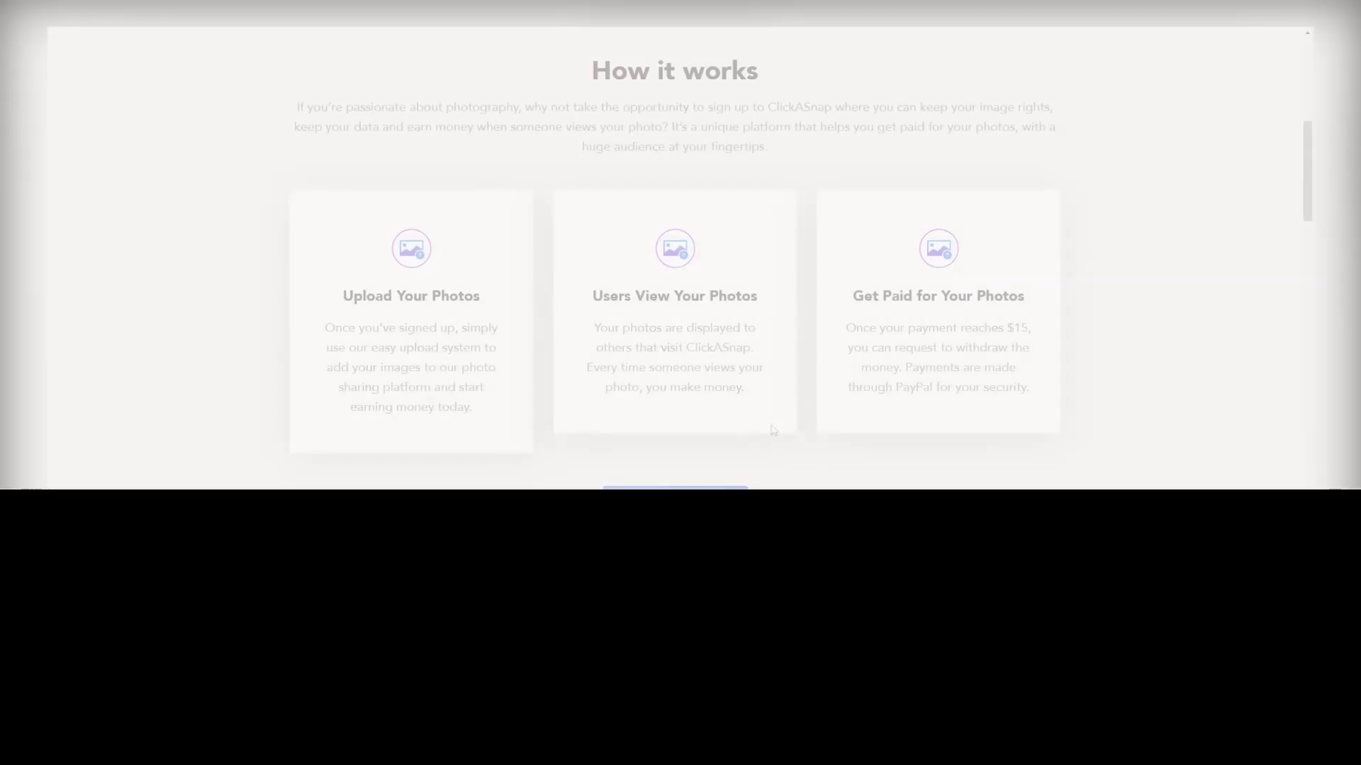
{"action": "scroll", "coordinate": [773, 430], "scroll_direction": "down", "scroll_amount": 1}
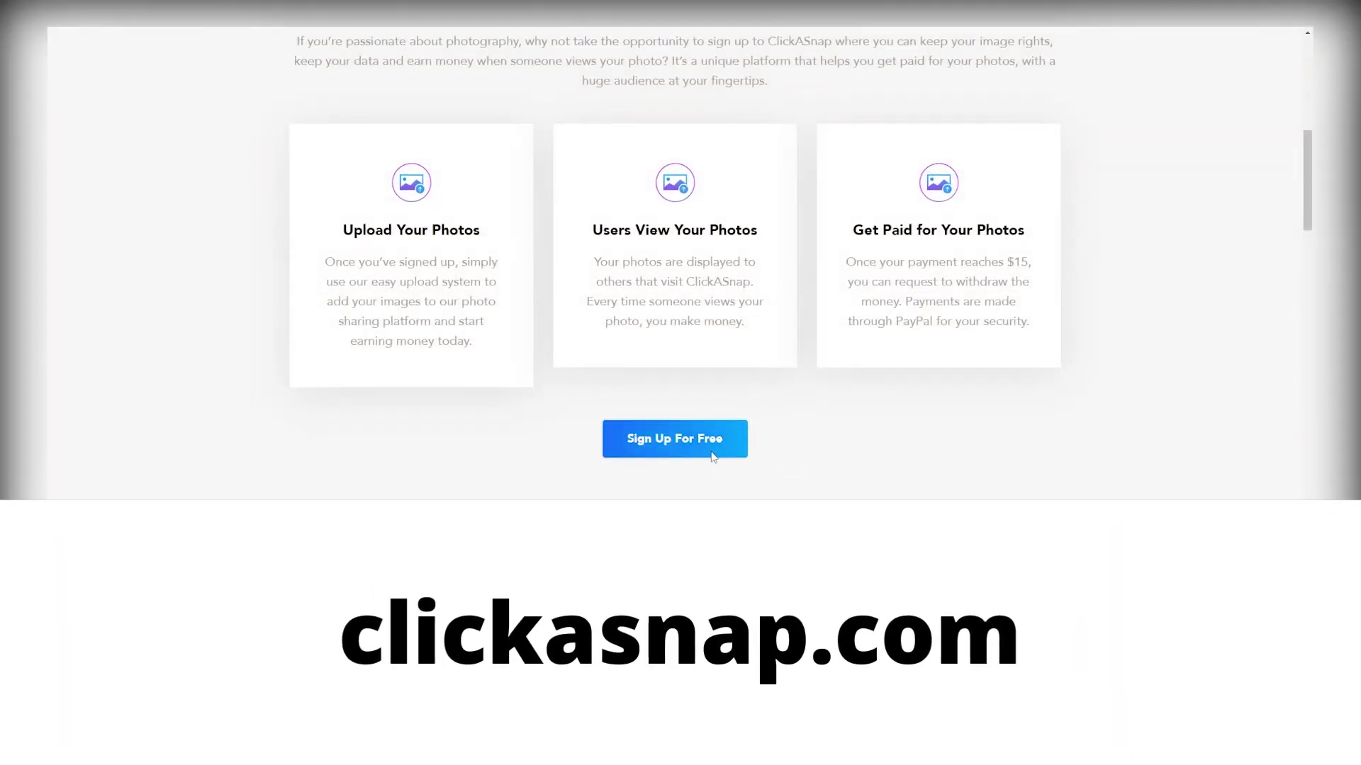
Step: Start a free account via 'Sign Up For Free' and highlight the Register form heading
{"action": "left_click", "coordinate": [669, 441]}
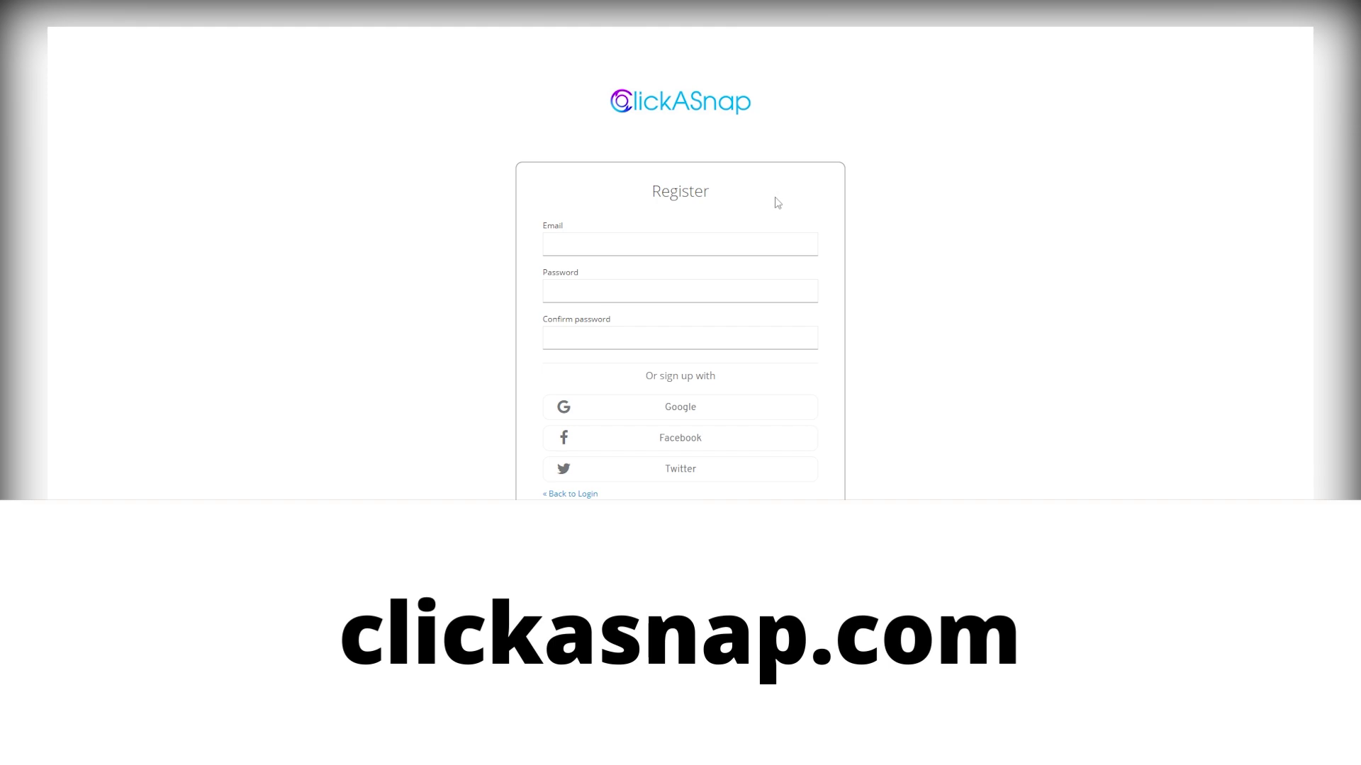
{"action": "left_click_drag", "start_coordinate": [720, 201], "coordinate": [542, 226]}
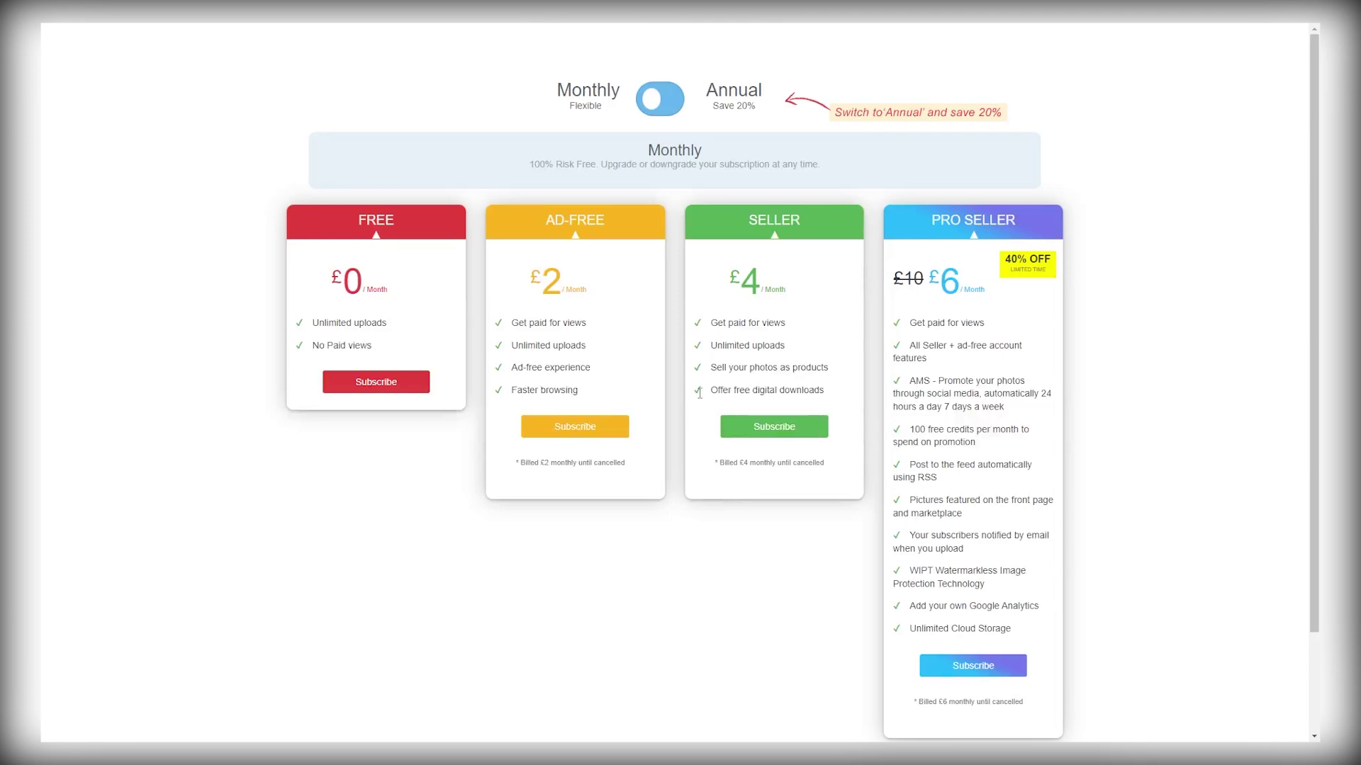
{"action": "triple_click", "coordinate": [941, 225]}
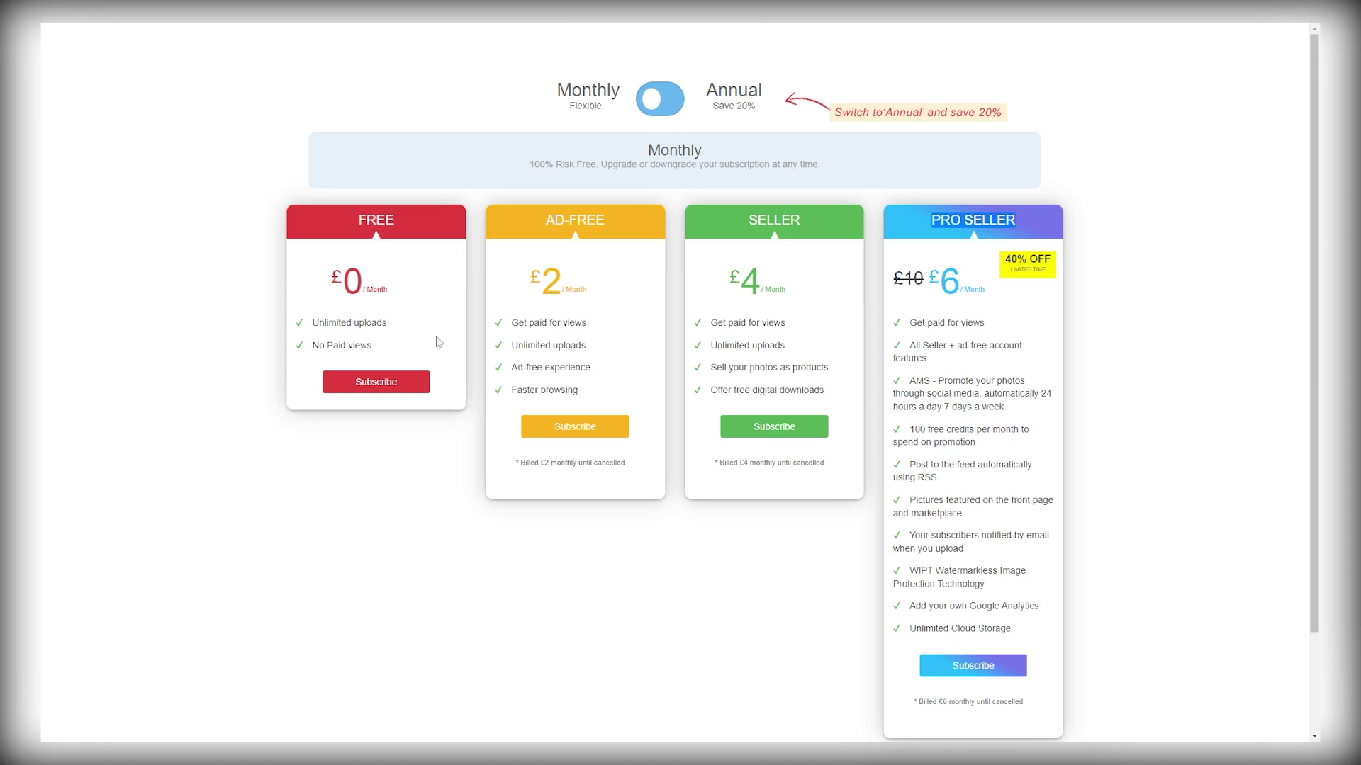
{"action": "left_click_drag", "start_coordinate": [397, 346], "coordinate": [295, 310]}
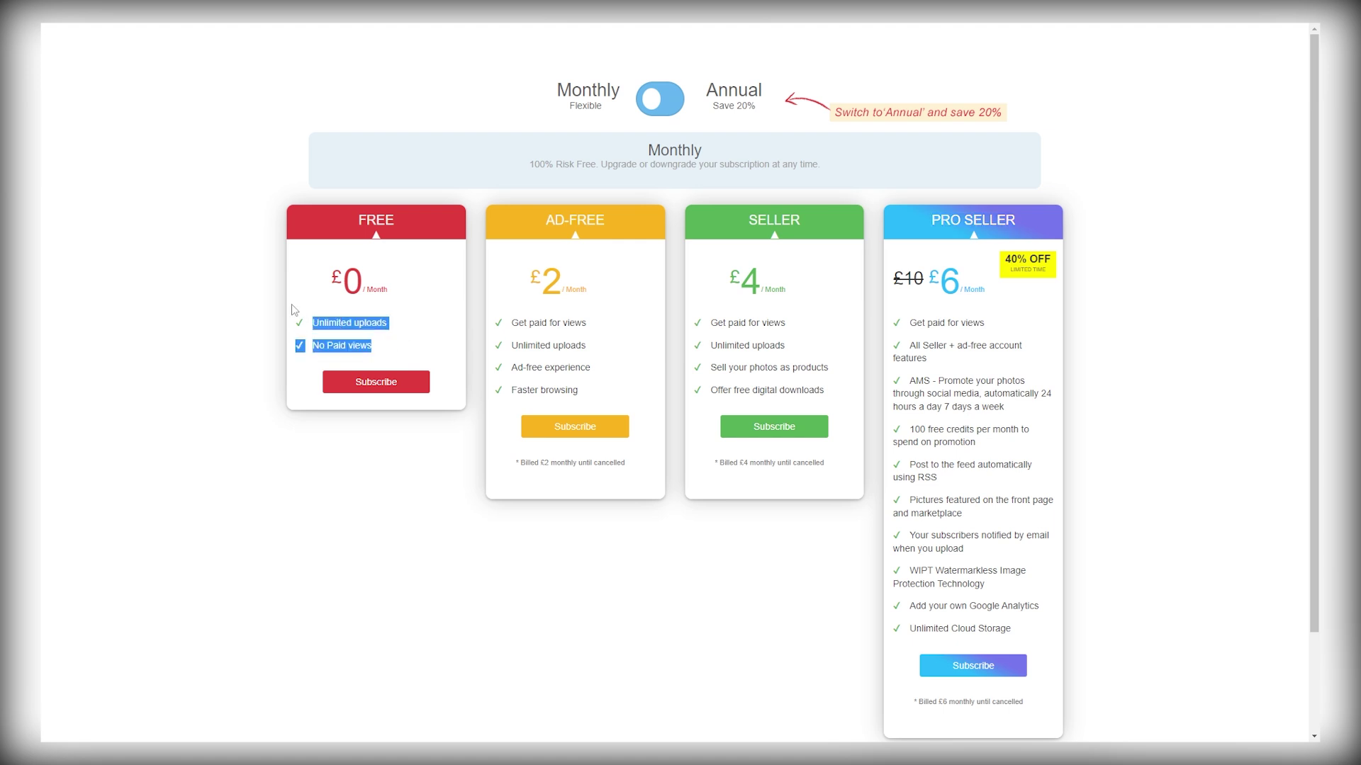
{"action": "left_click", "coordinate": [310, 273]}
{"action": "left_click_drag", "start_coordinate": [867, 407], "coordinate": [509, 287]}
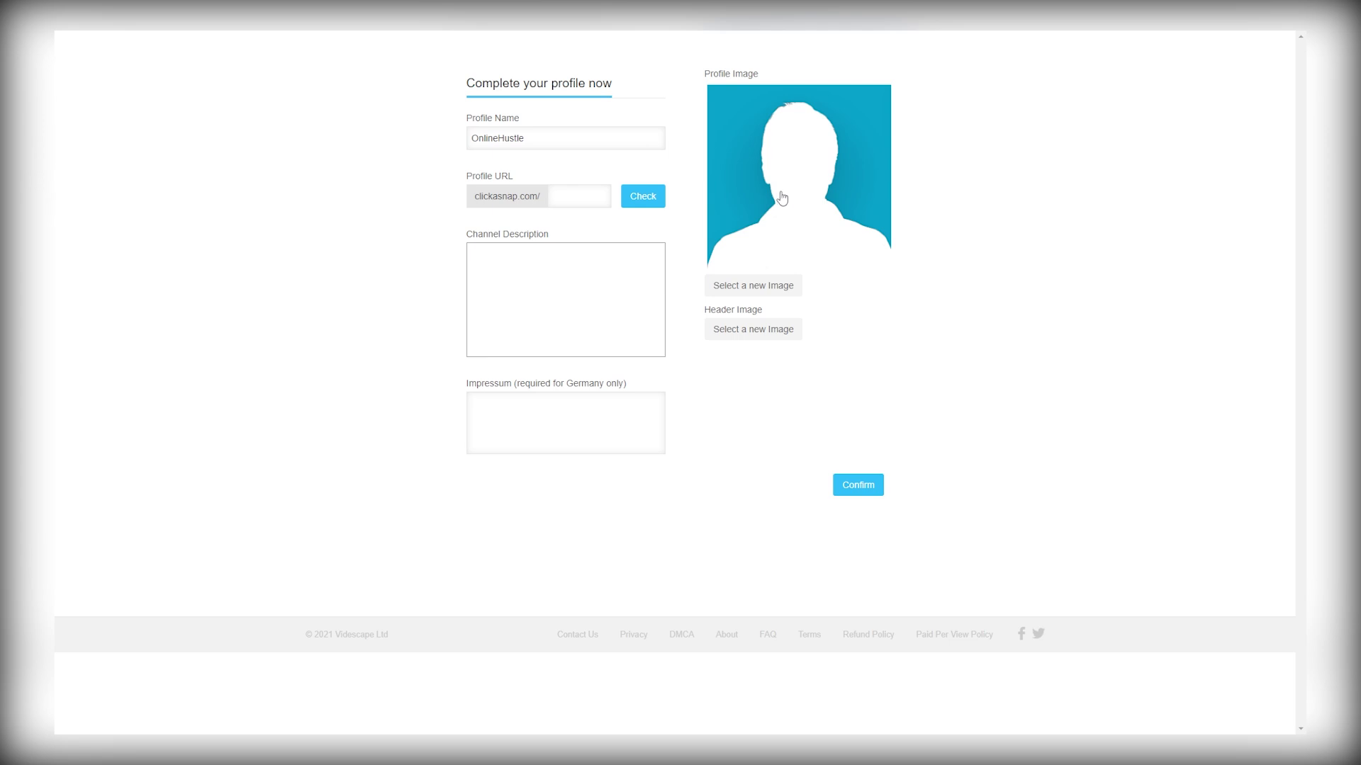
{"action": "left_click_drag", "start_coordinate": [554, 139], "coordinate": [411, 153]}
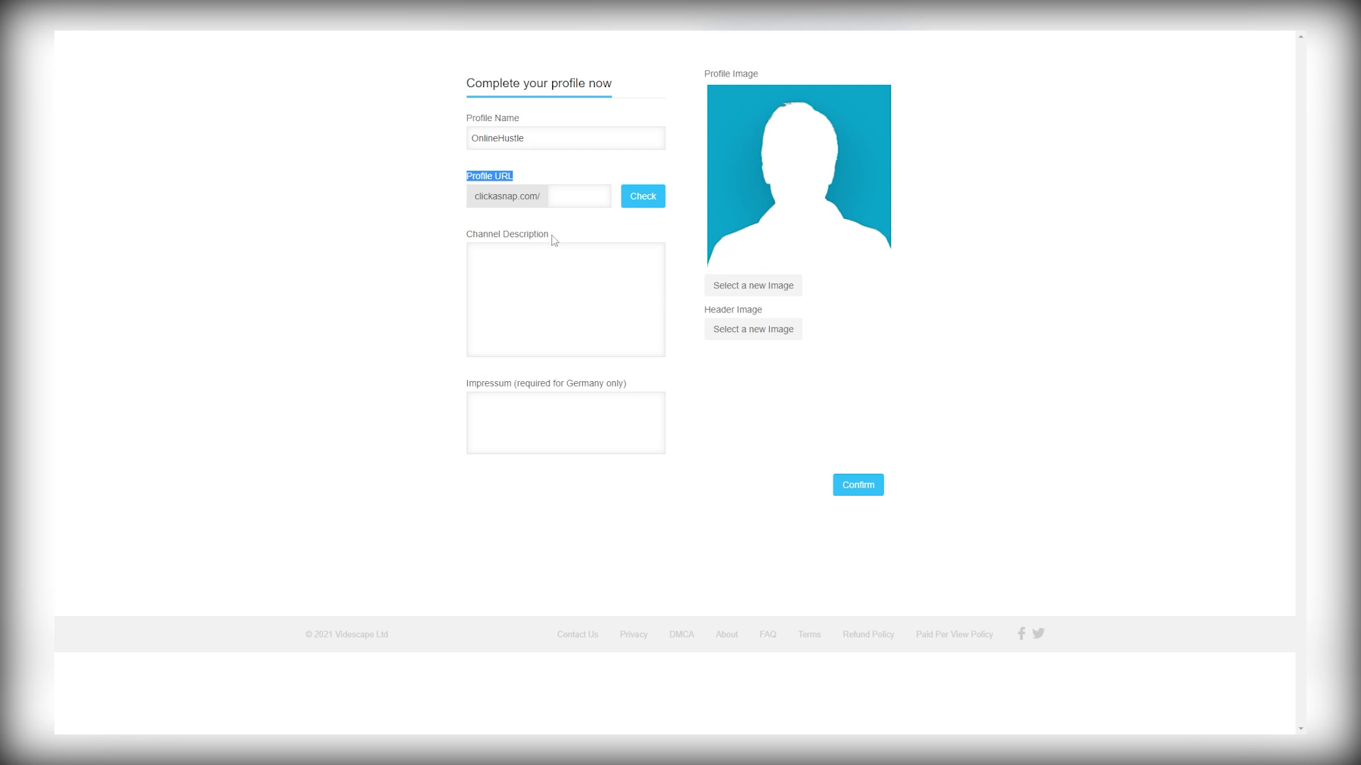
{"action": "left_click_drag", "start_coordinate": [553, 239], "coordinate": [460, 236]}
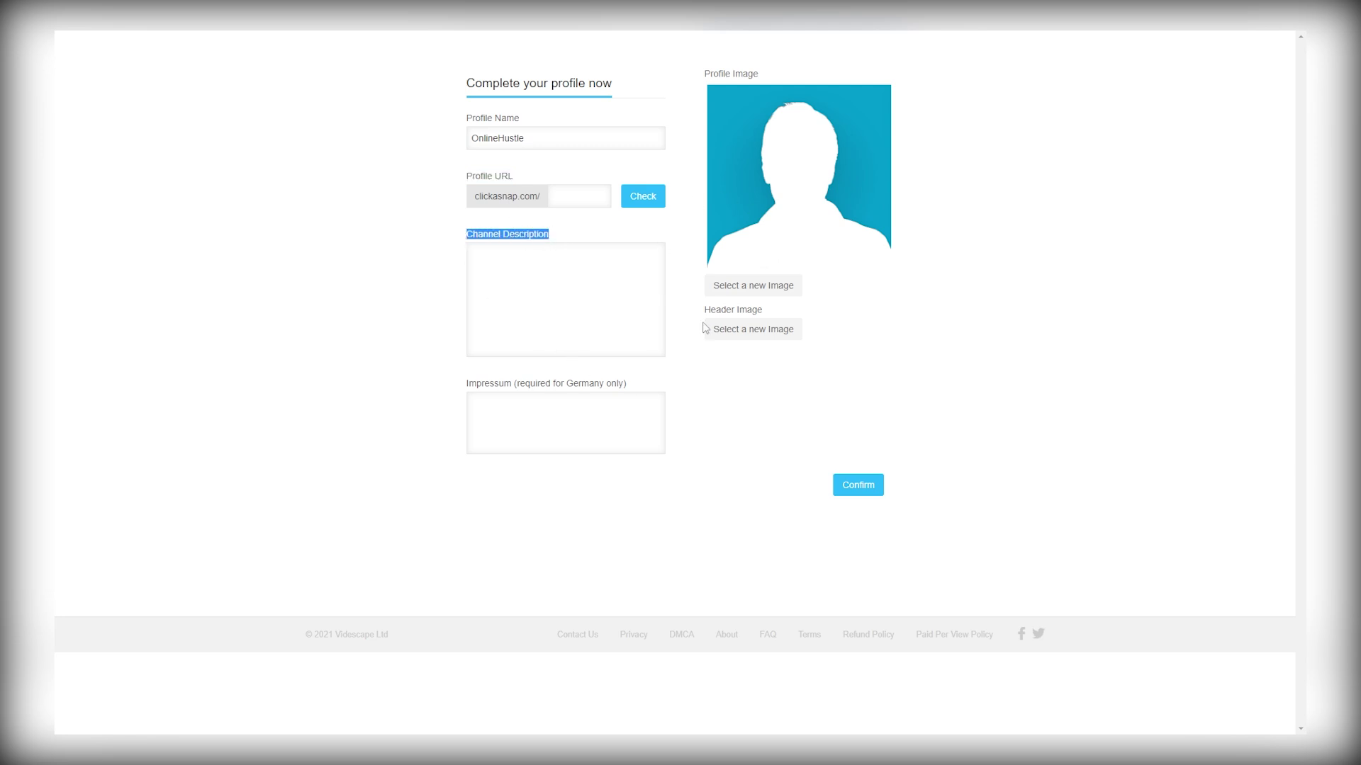
{"action": "left_click", "coordinate": [816, 486]}
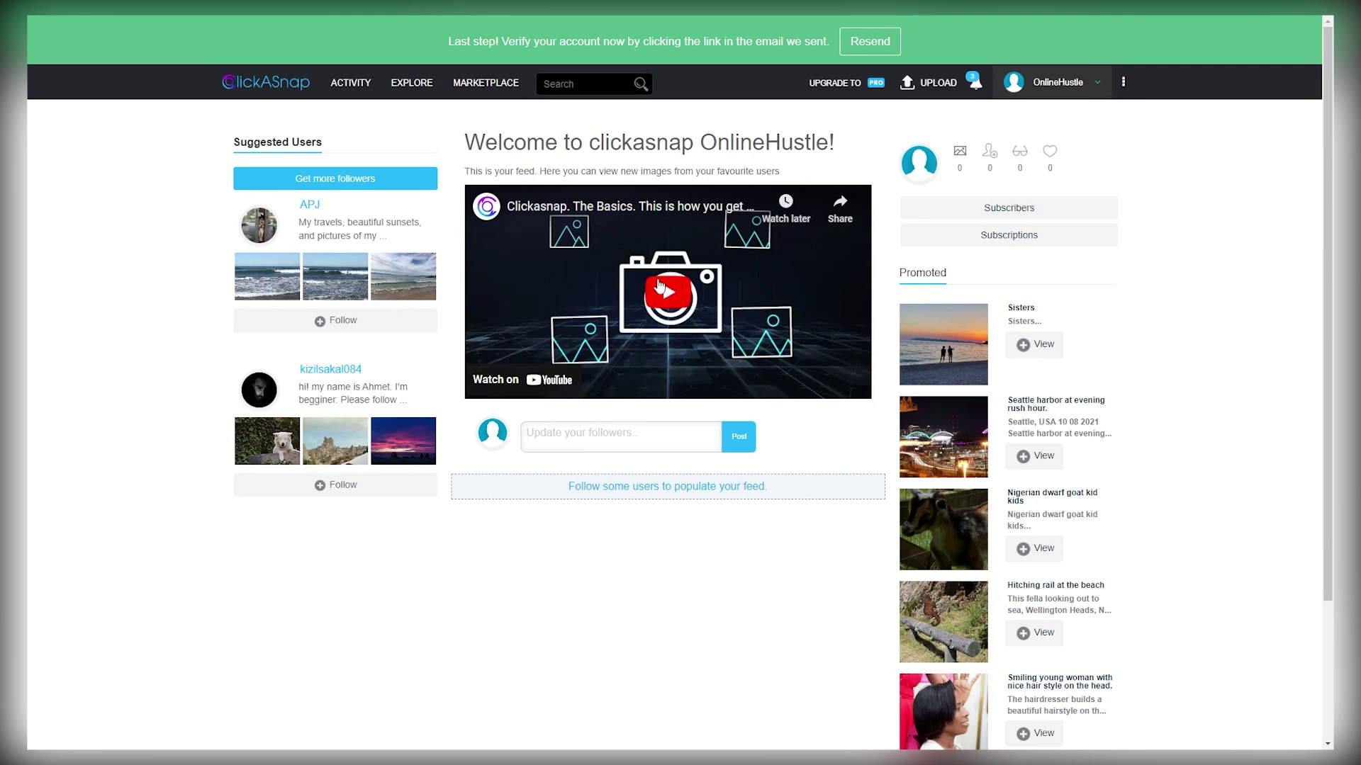
{"action": "left_click_drag", "start_coordinate": [462, 151], "coordinate": [811, 173]}
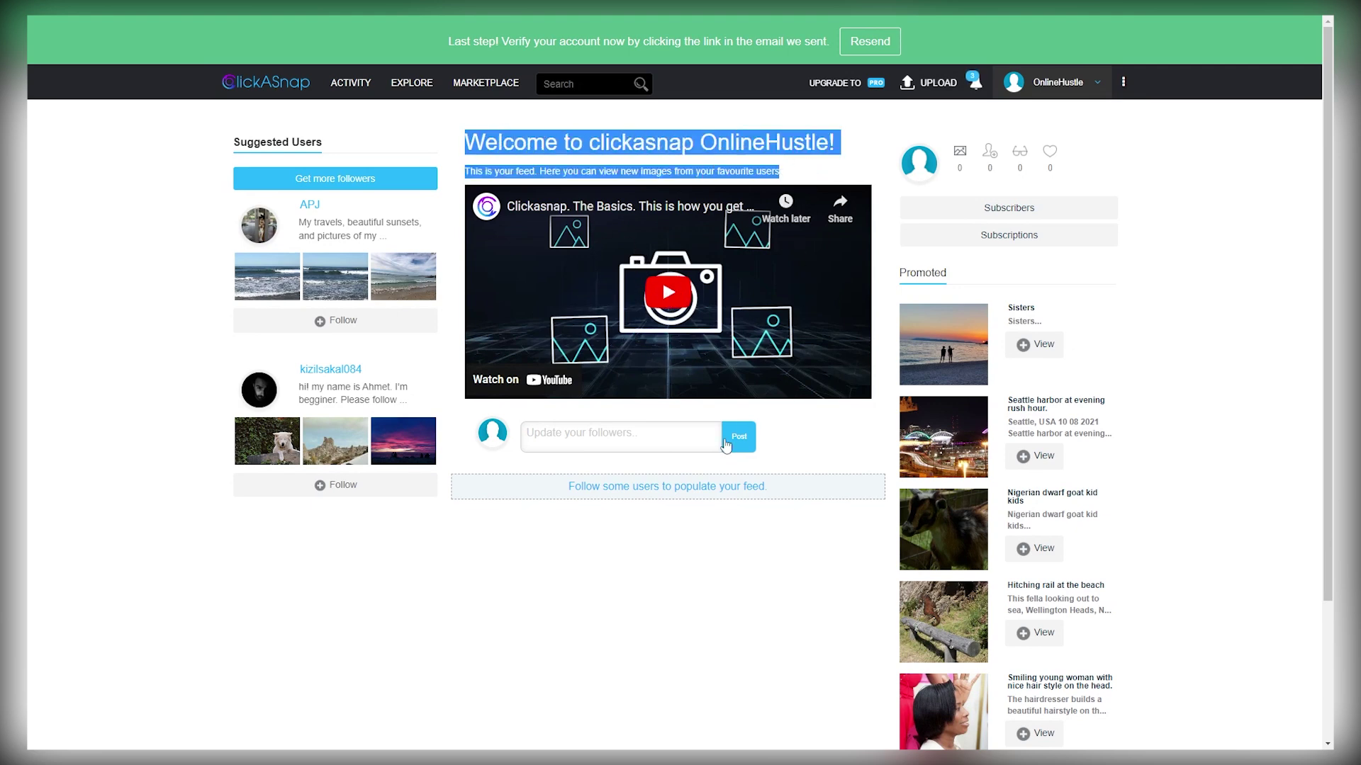
{"action": "left_click", "coordinate": [682, 507]}
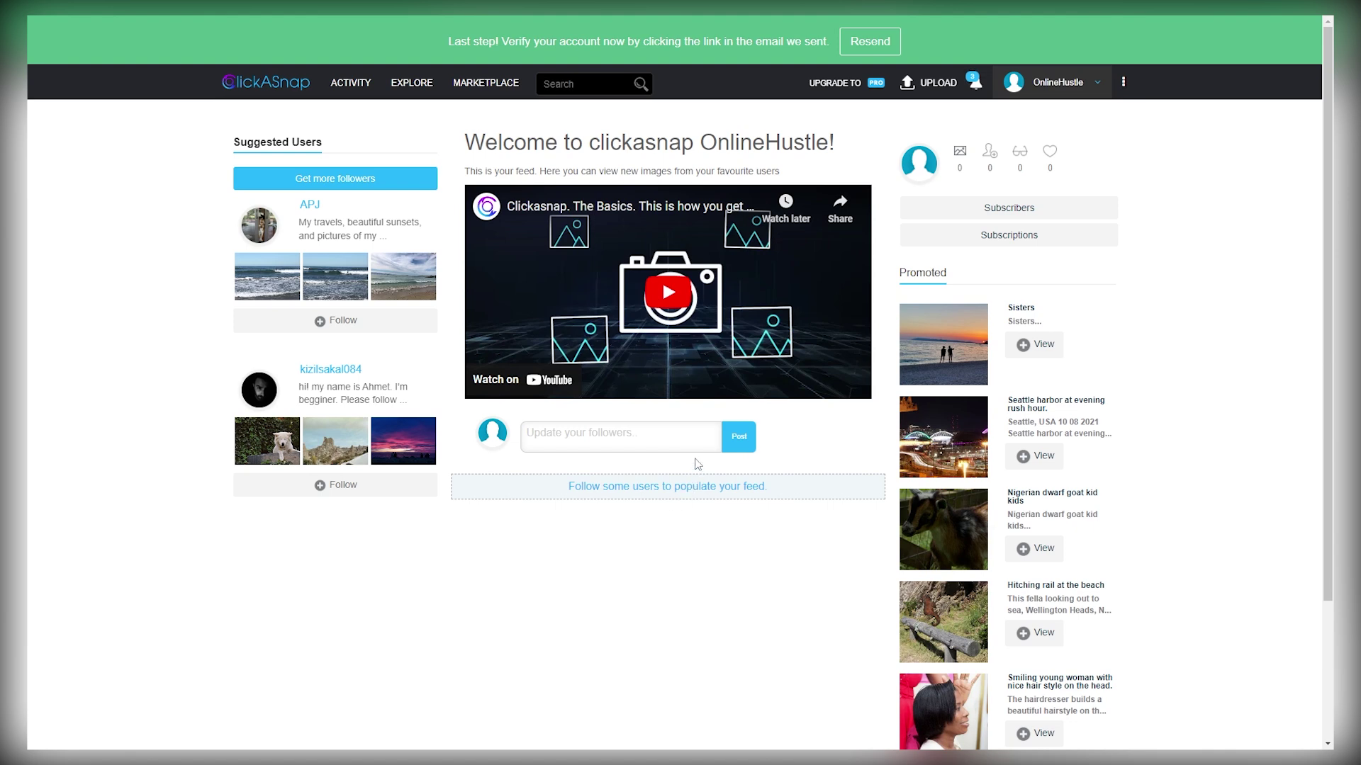
{"action": "left_click_drag", "start_coordinate": [452, 41], "coordinate": [805, 40]}
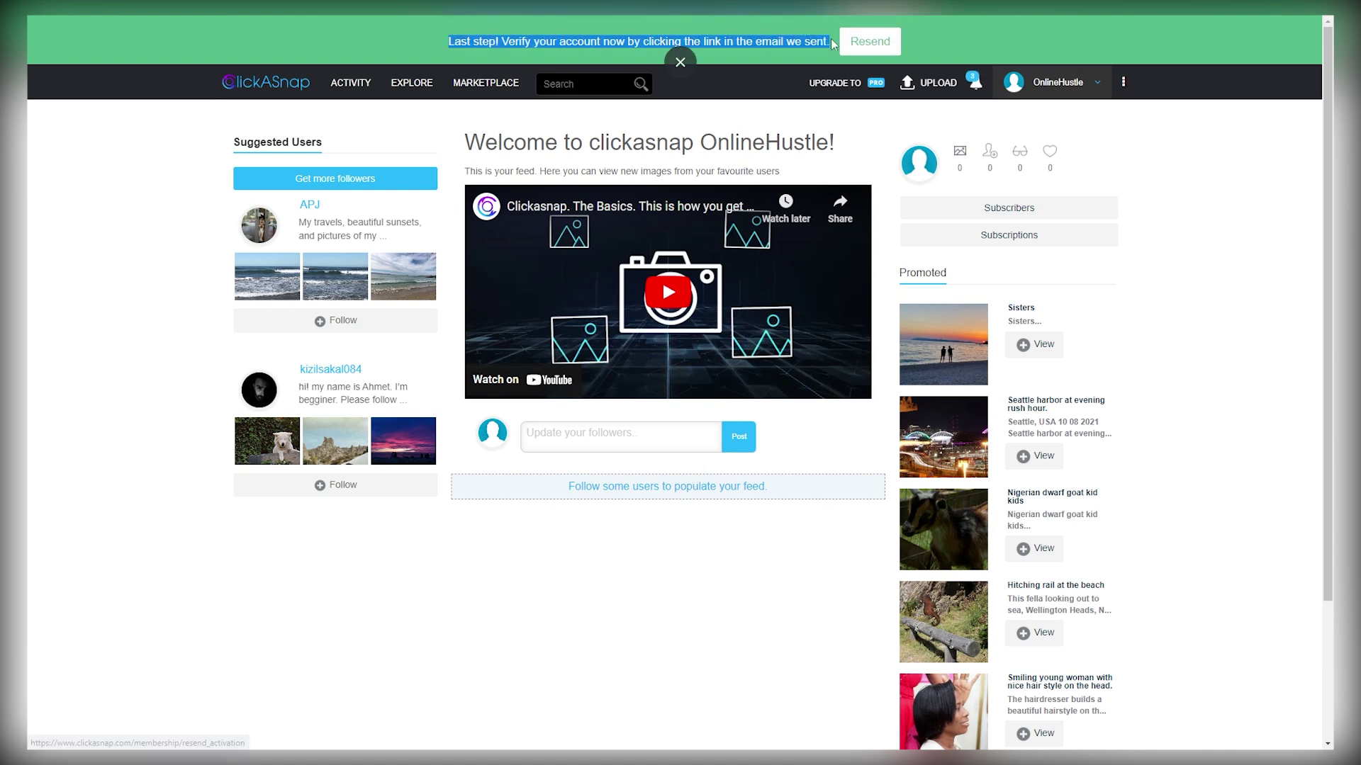
{"action": "left_click", "coordinate": [732, 40]}
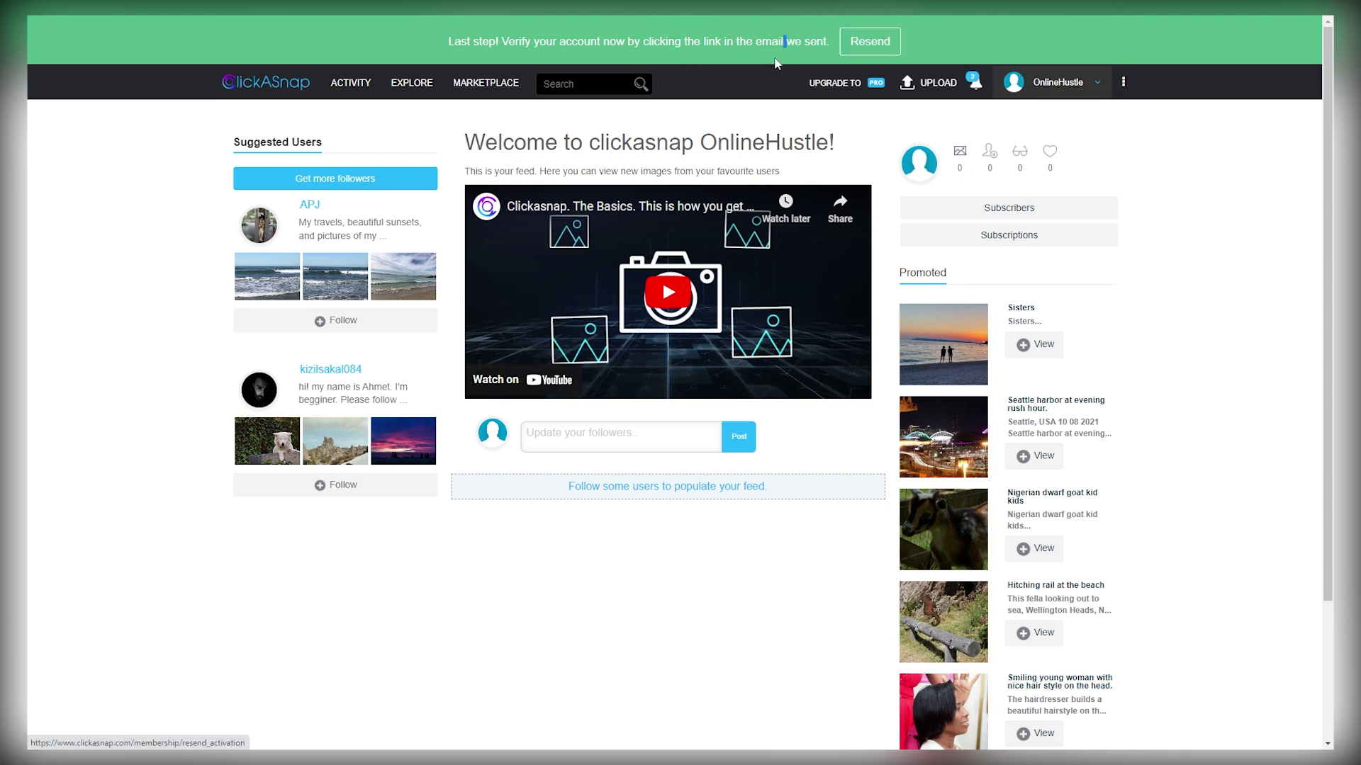
{"action": "left_click", "coordinate": [301, 95]}
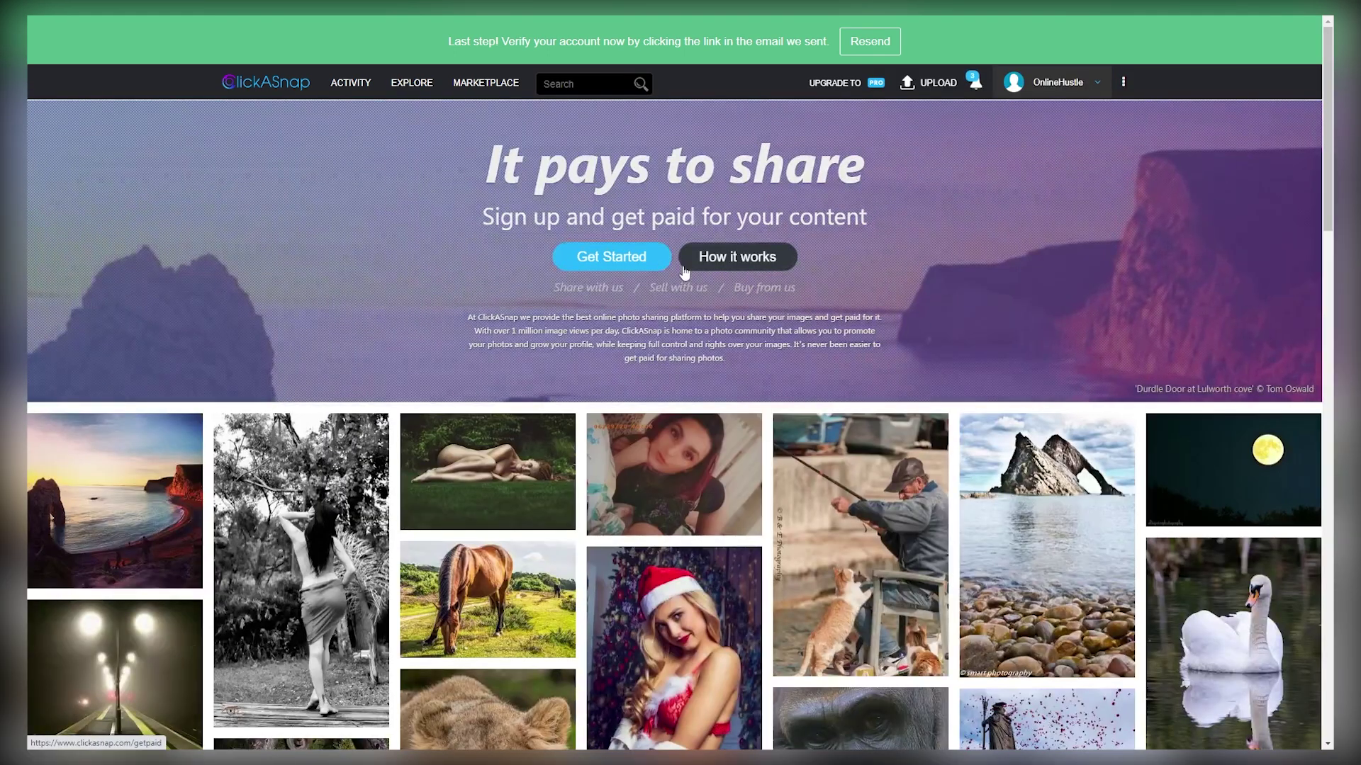
Step: Open the Marketplace and pick the PEOPLE tile under Featured Categories
{"action": "left_click", "coordinate": [469, 91]}
{"action": "scroll", "coordinate": [818, 377], "scroll_direction": "down", "scroll_amount": 2}
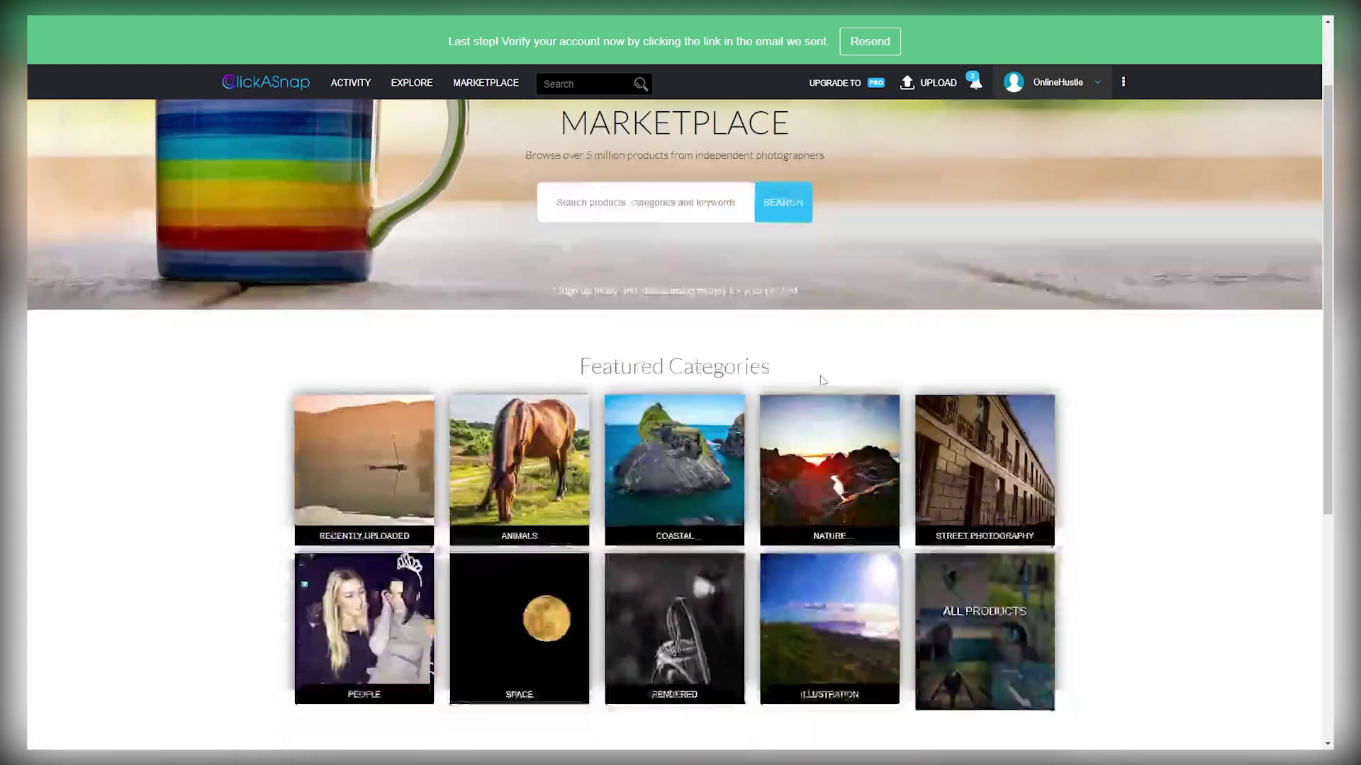
{"action": "scroll", "coordinate": [822, 380], "scroll_direction": "down", "scroll_amount": 3}
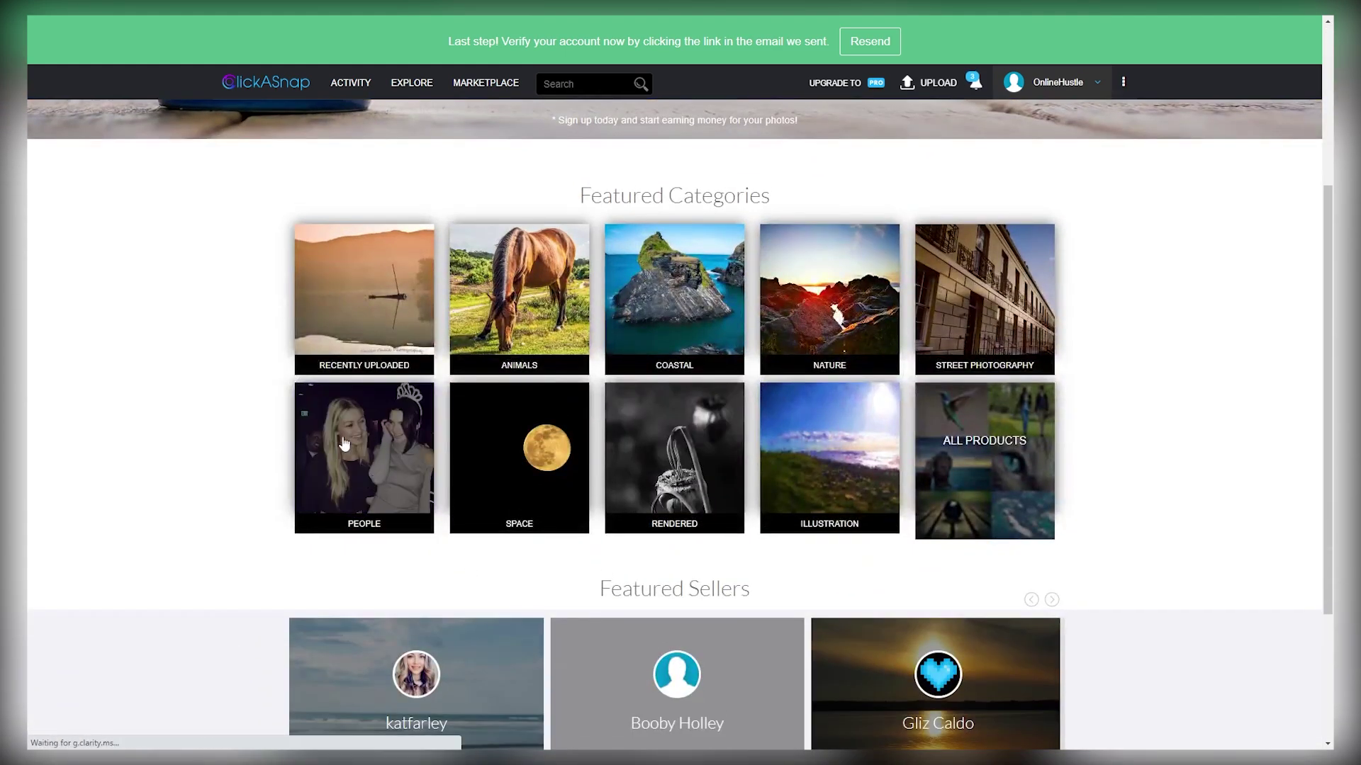
{"action": "left_click", "coordinate": [389, 464]}
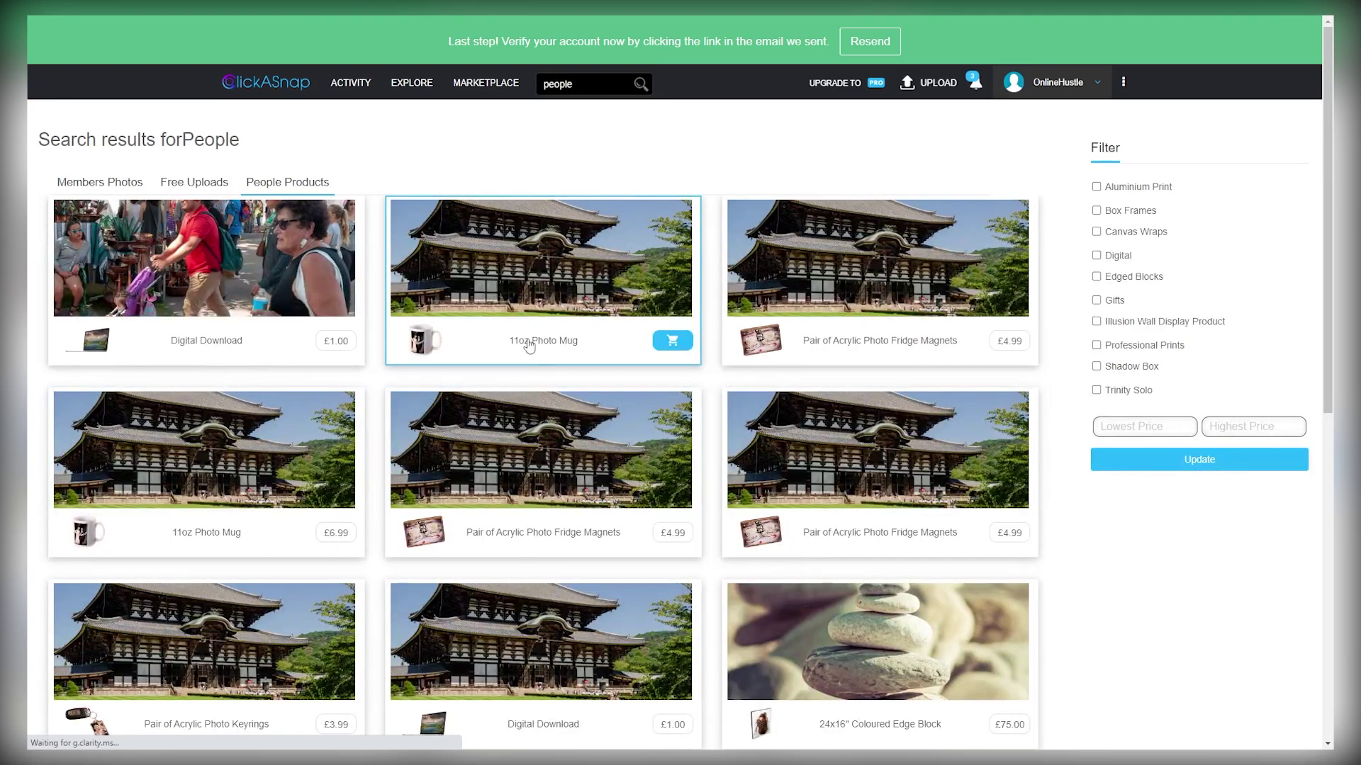
Step: Look over the People product listings, then switch to members' photos
{"action": "middle_click", "coordinate": [683, 147]}
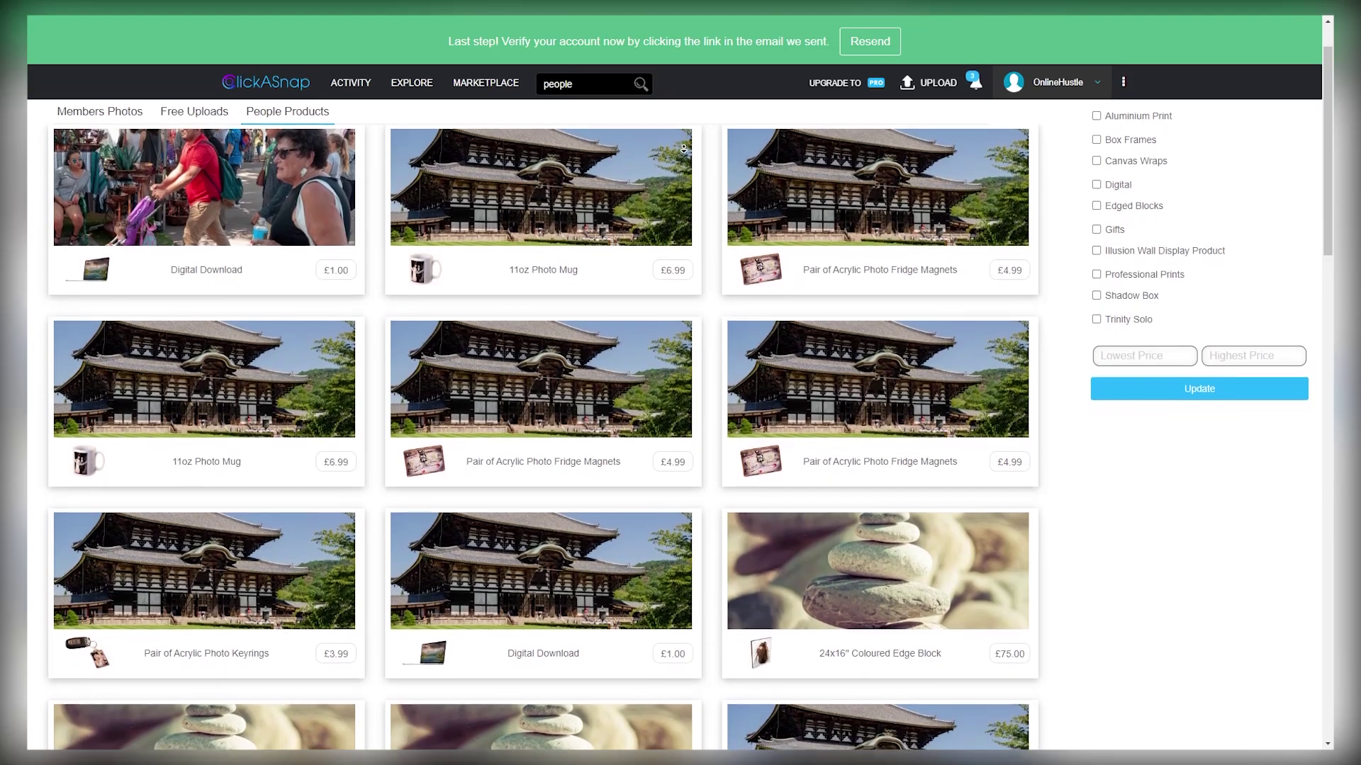
{"action": "middle_click", "coordinate": [683, 147]}
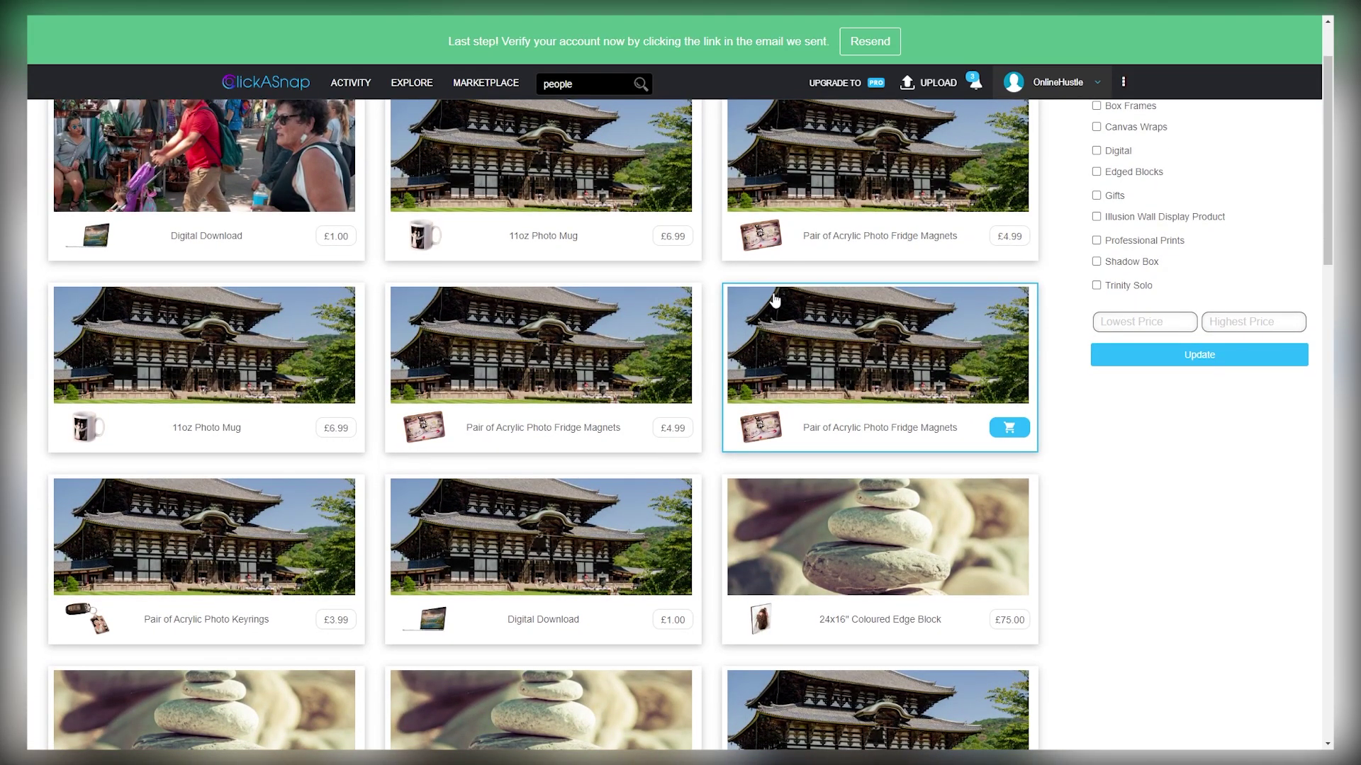
{"action": "scroll", "coordinate": [775, 300], "scroll_direction": "up", "scroll_amount": 5}
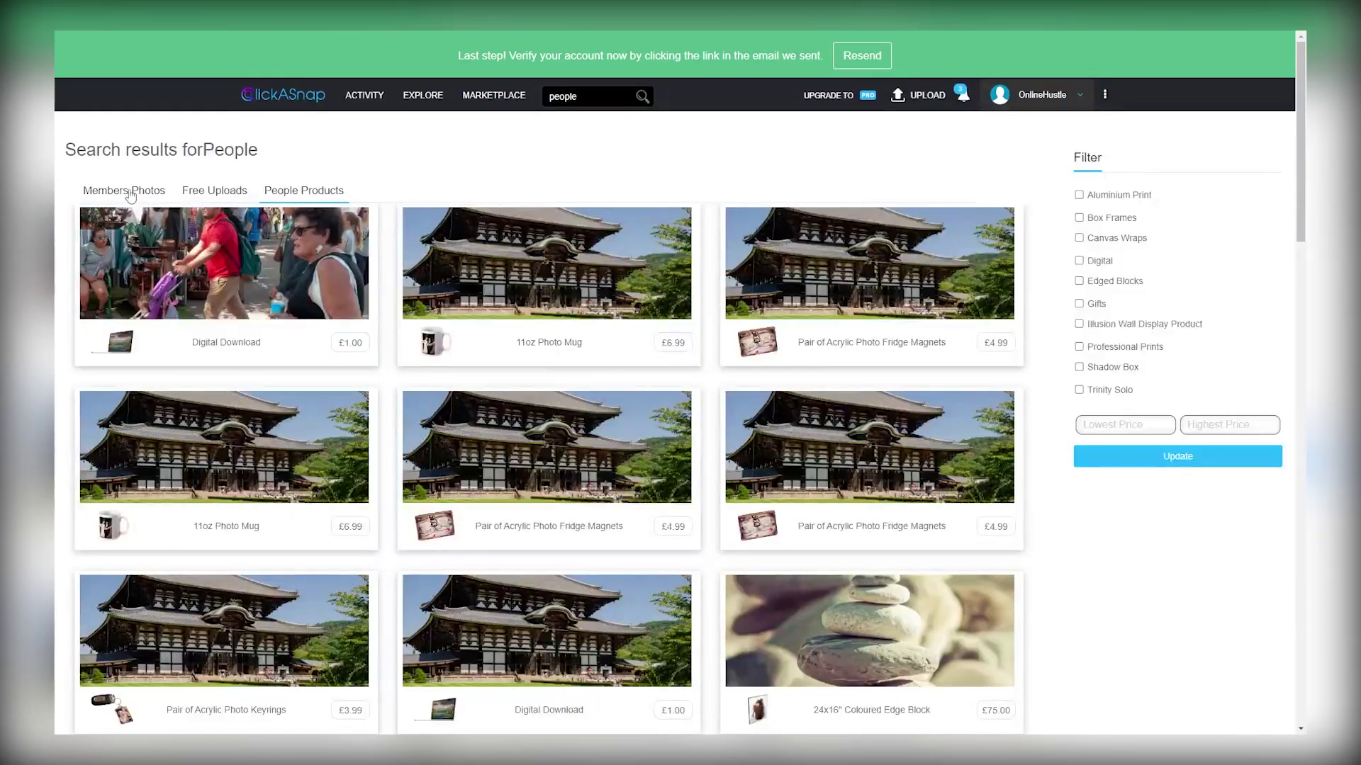
{"action": "left_click", "coordinate": [129, 195]}
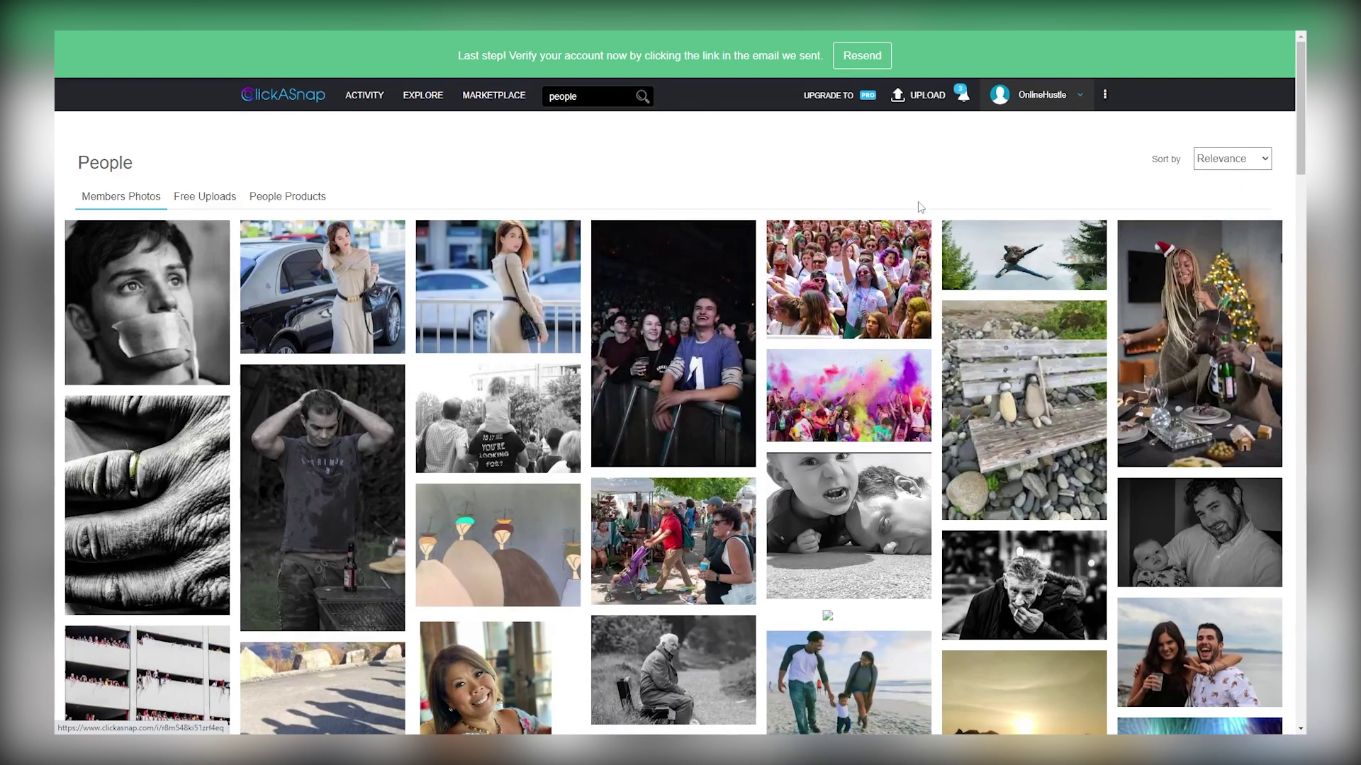
Step: Scroll the members' People photo grid, including the 'Young Woman- Not Real People' portraits
{"action": "middle_click", "coordinate": [967, 161]}
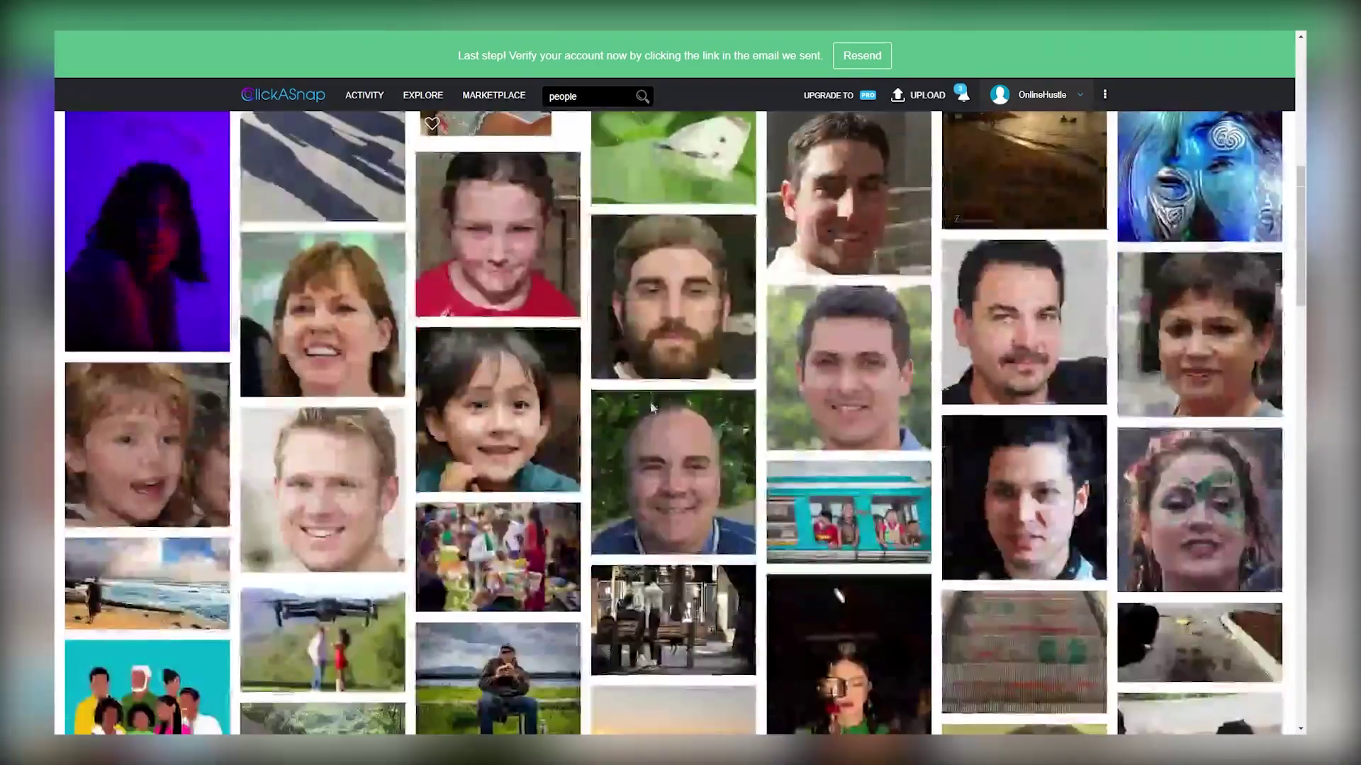
{"action": "scroll", "coordinate": [661, 393], "scroll_direction": "down", "scroll_amount": 2}
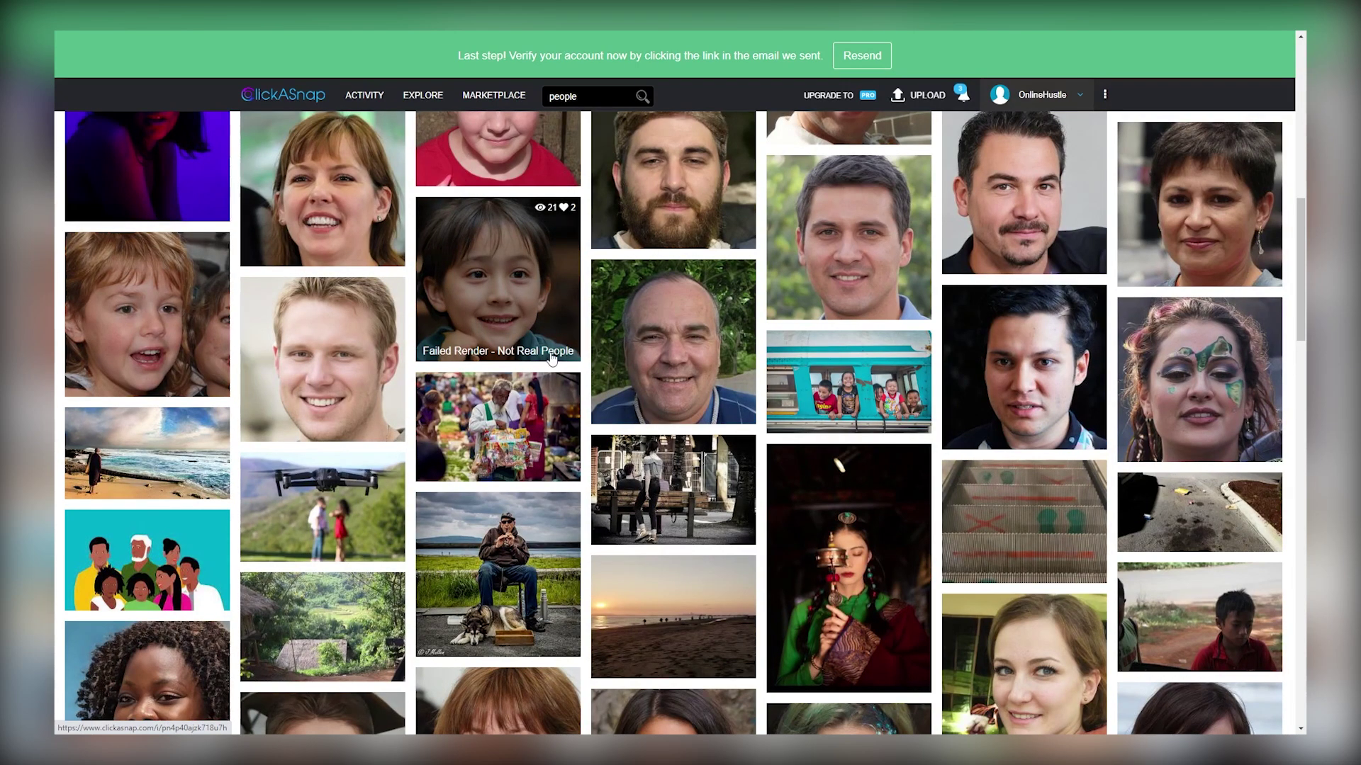
{"action": "scroll", "coordinate": [552, 358], "scroll_direction": "down", "scroll_amount": 3}
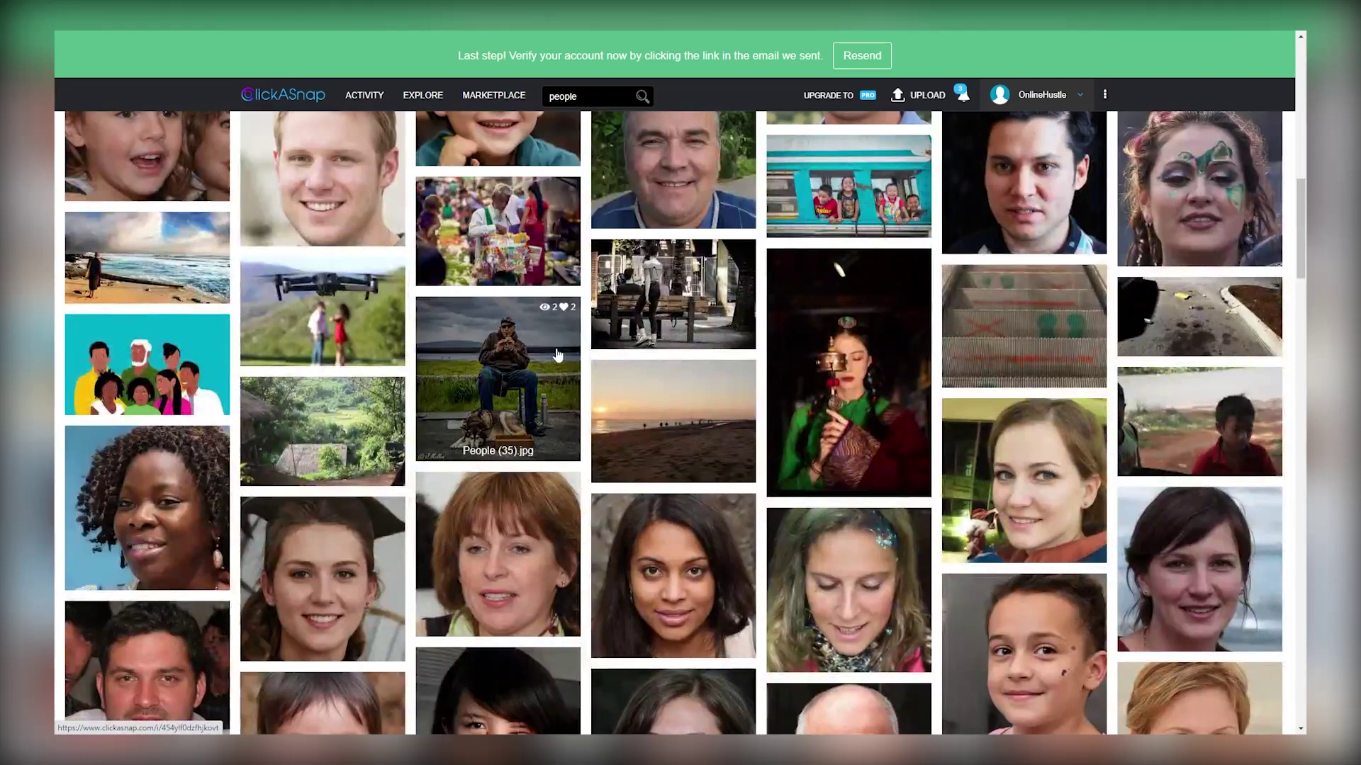
{"action": "scroll", "coordinate": [557, 354], "scroll_direction": "down", "scroll_amount": 3}
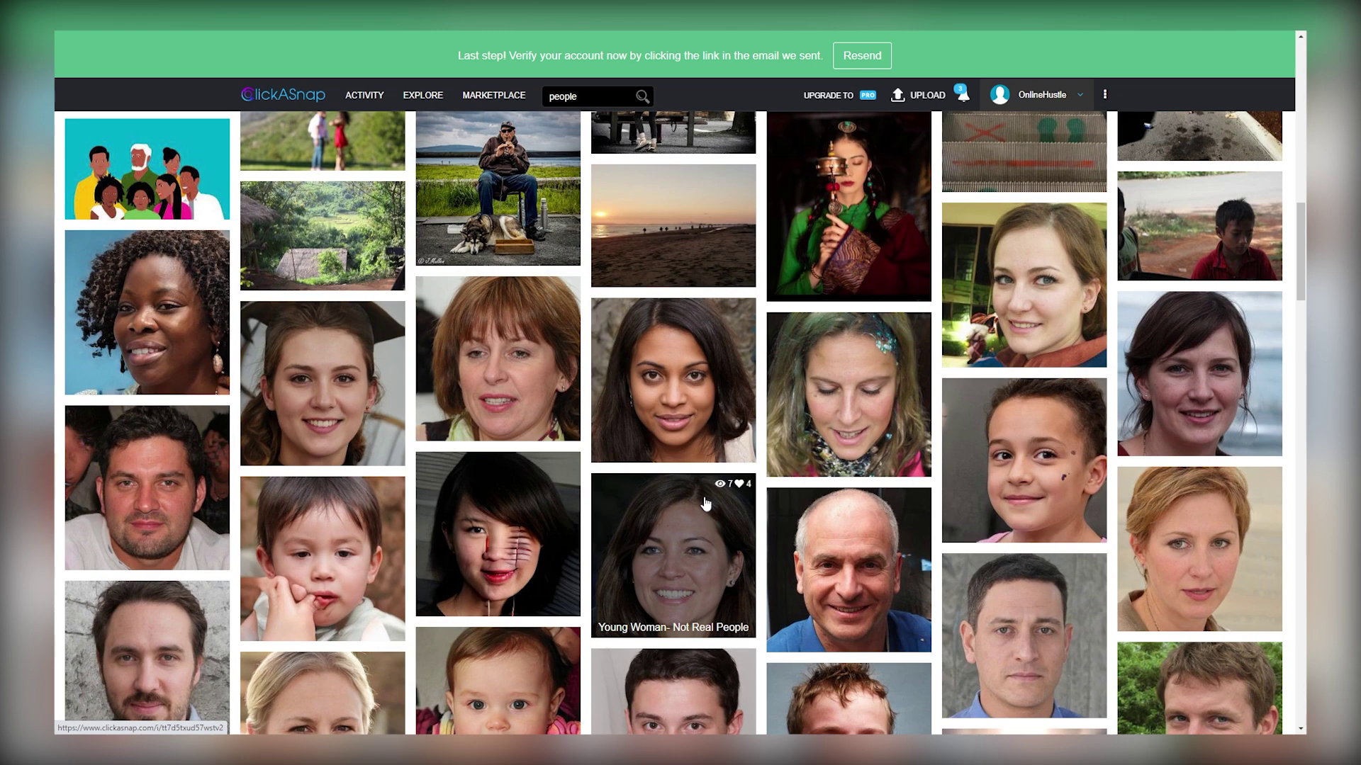
{"action": "scroll", "coordinate": [702, 500], "scroll_direction": "up", "scroll_amount": 2}
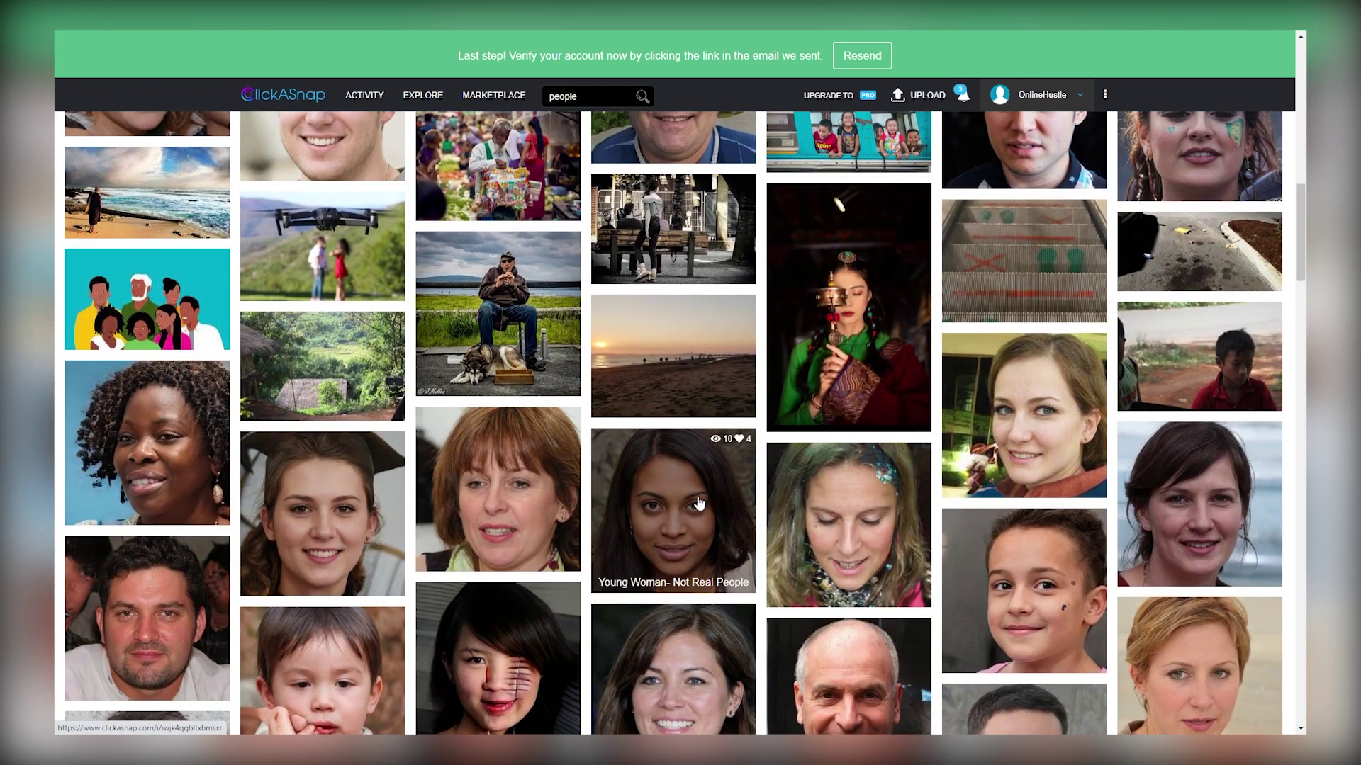
{"action": "scroll", "coordinate": [696, 503], "scroll_direction": "up", "scroll_amount": 5}
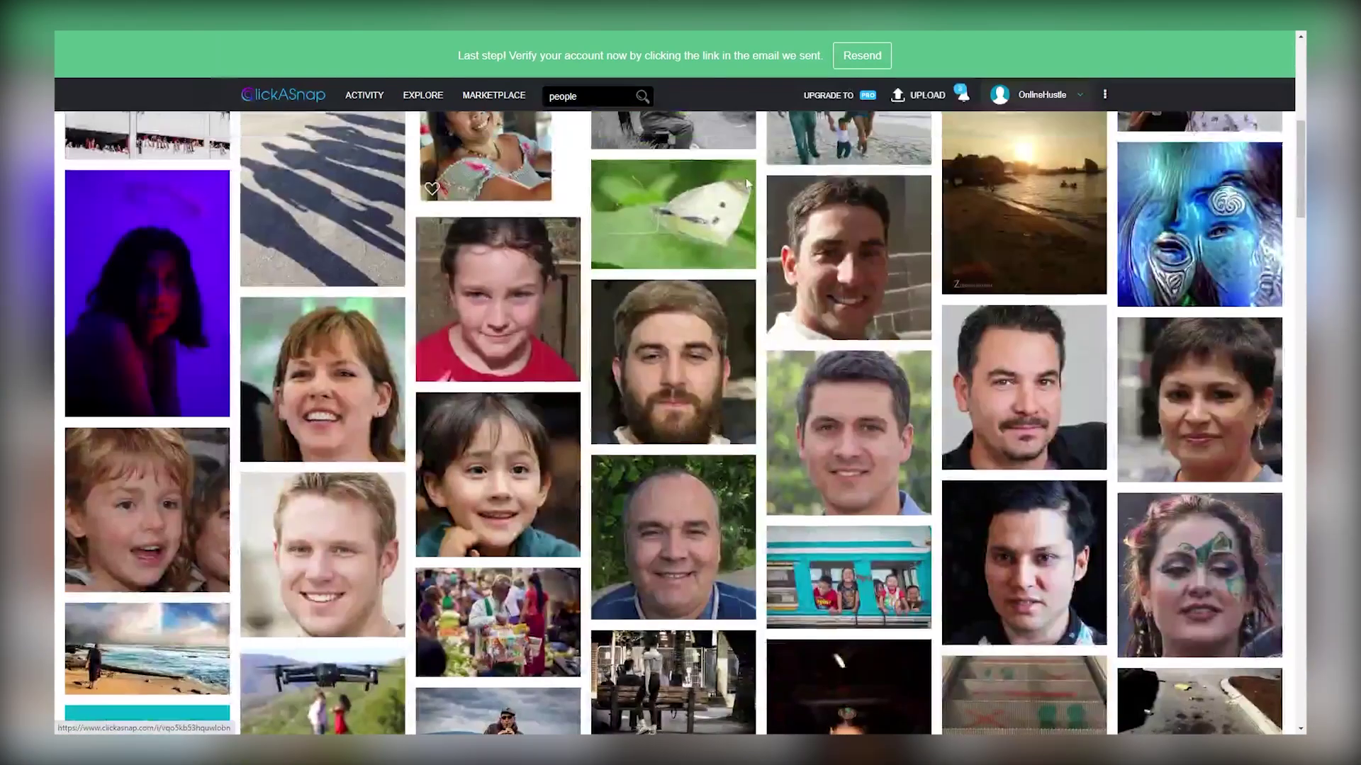
Step: Open the UPLOAD page and highlight its 'Drop files here / Select Photos' area text
{"action": "left_click", "coordinate": [918, 95]}
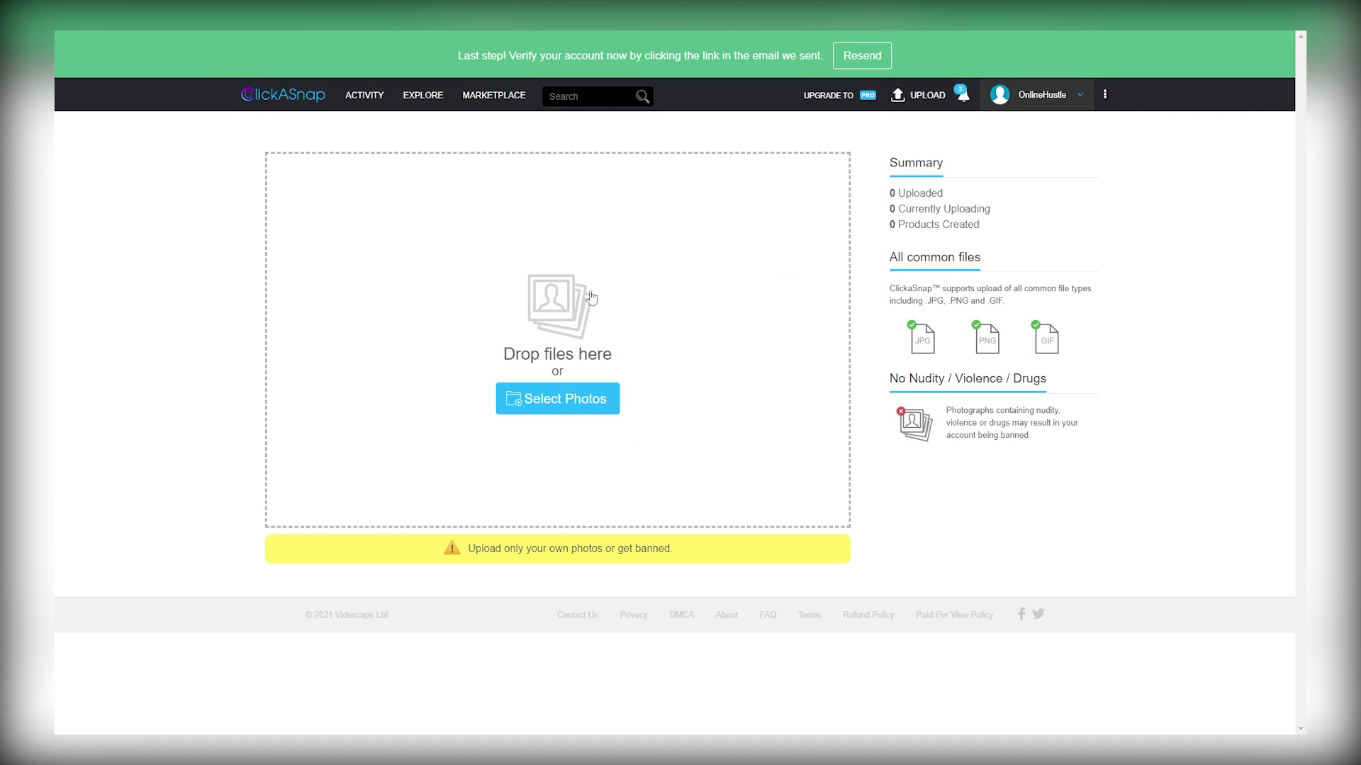
{"action": "left_click_drag", "start_coordinate": [449, 273], "coordinate": [1061, 331]}
{"action": "left_click", "coordinate": [1178, 301]}
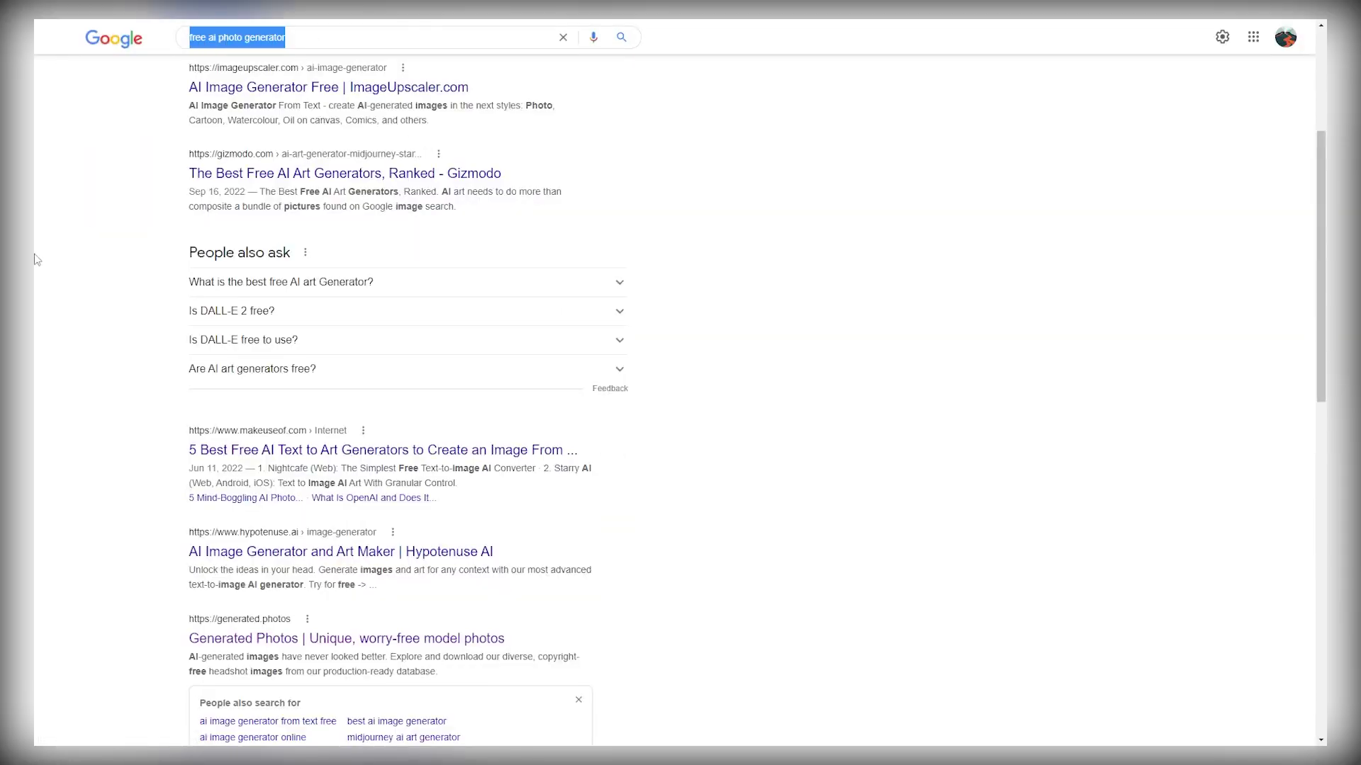
Step: Scroll the 'free ai photo generator' results and open the Generated Photos link
{"action": "scroll", "coordinate": [249, 380], "scroll_direction": "down", "scroll_amount": 2}
{"action": "scroll", "coordinate": [354, 383], "scroll_direction": "down", "scroll_amount": 1}
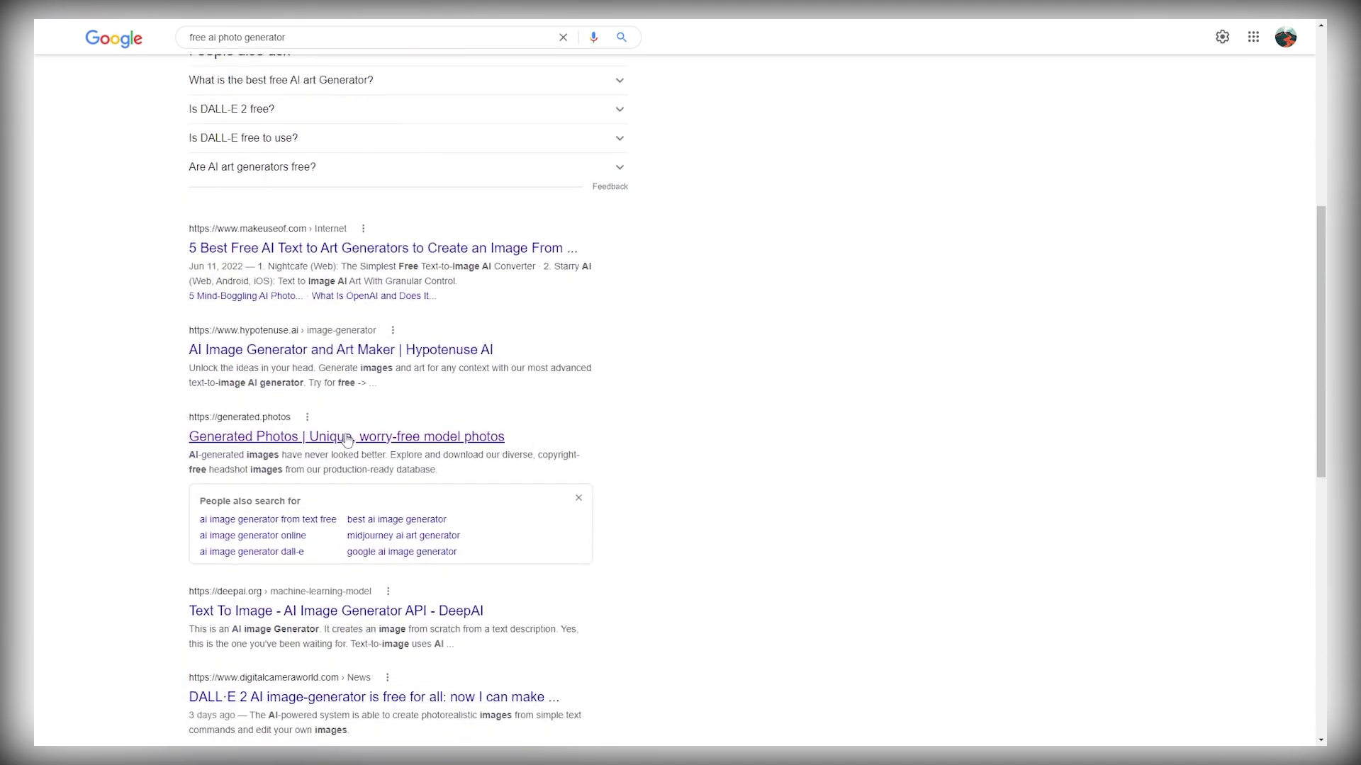
{"action": "left_click", "coordinate": [277, 443]}
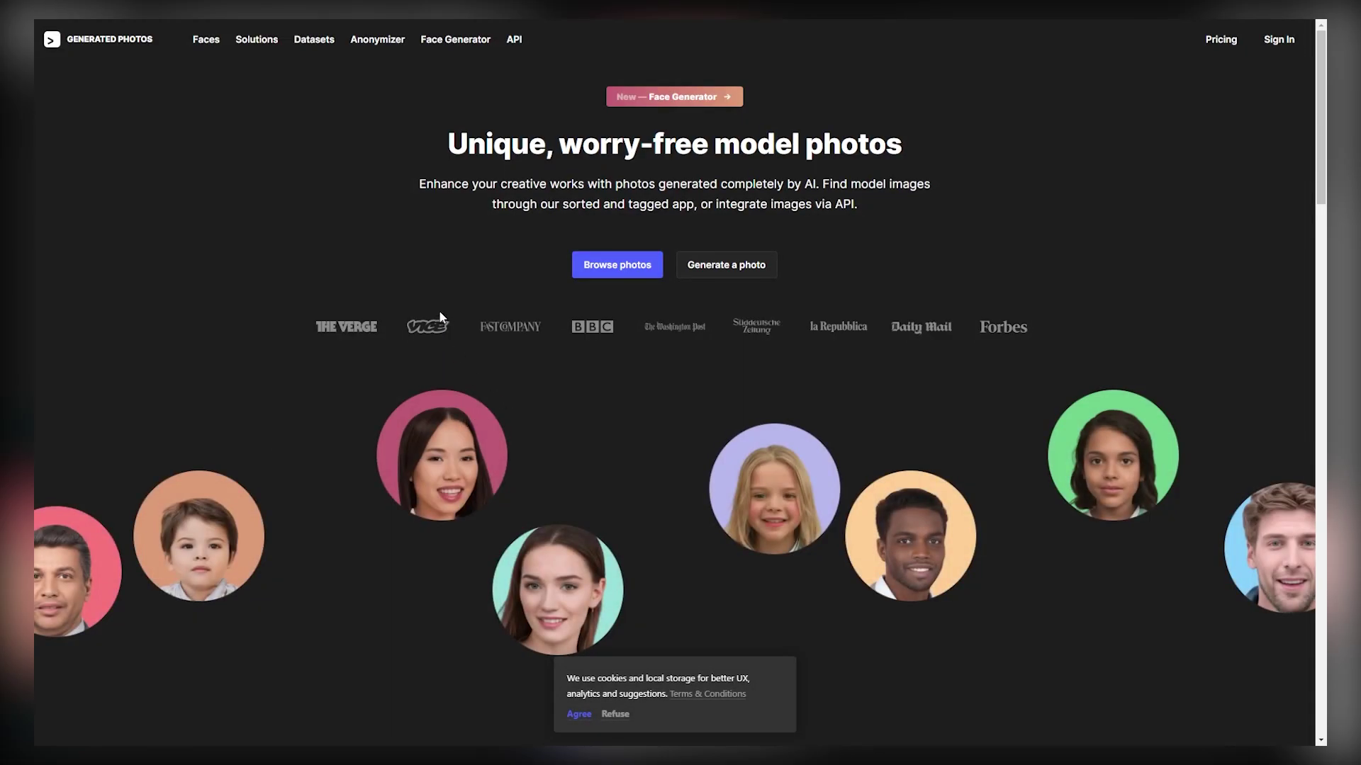
Step: Dismiss the cookie notice, glance at the 2,679,426-photo gallery, then go to Face Generator
{"action": "left_click", "coordinate": [580, 716]}
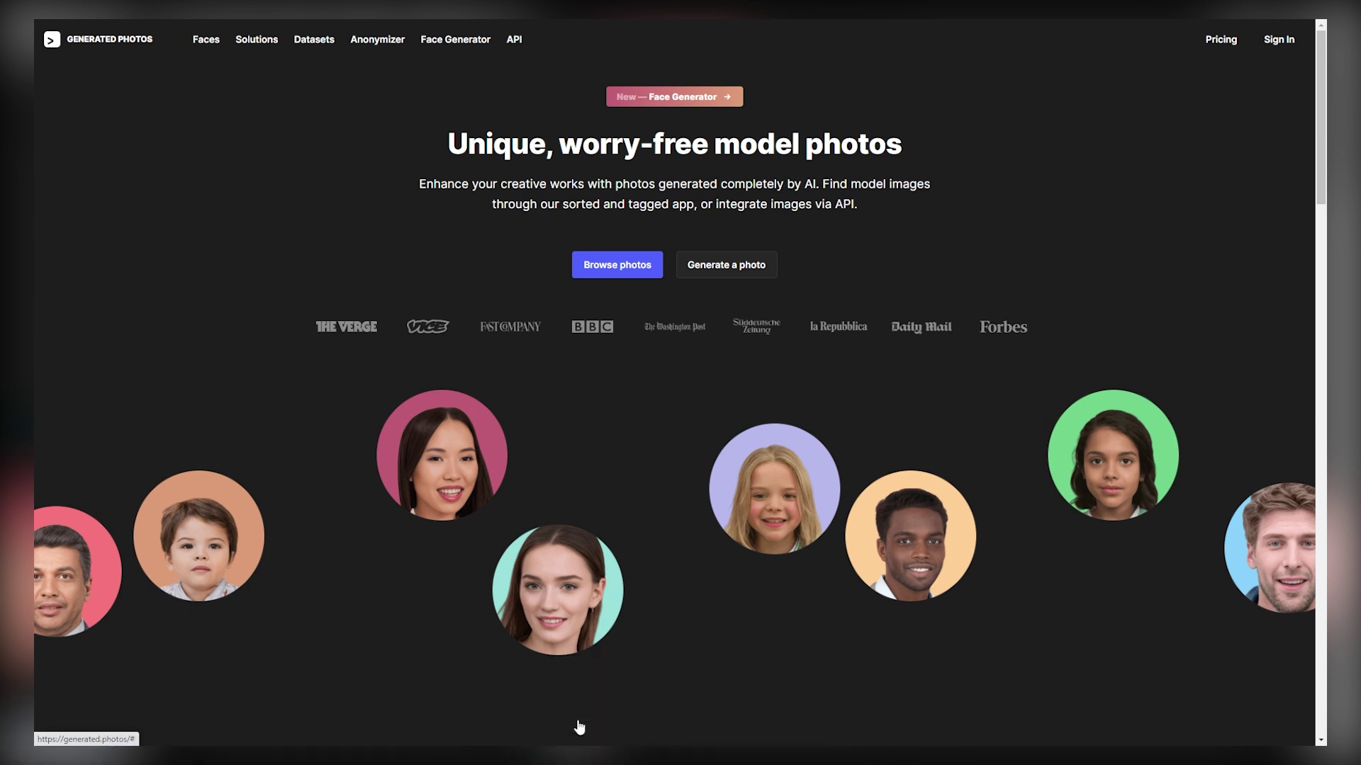
{"action": "left_click_drag", "start_coordinate": [445, 149], "coordinate": [887, 213]}
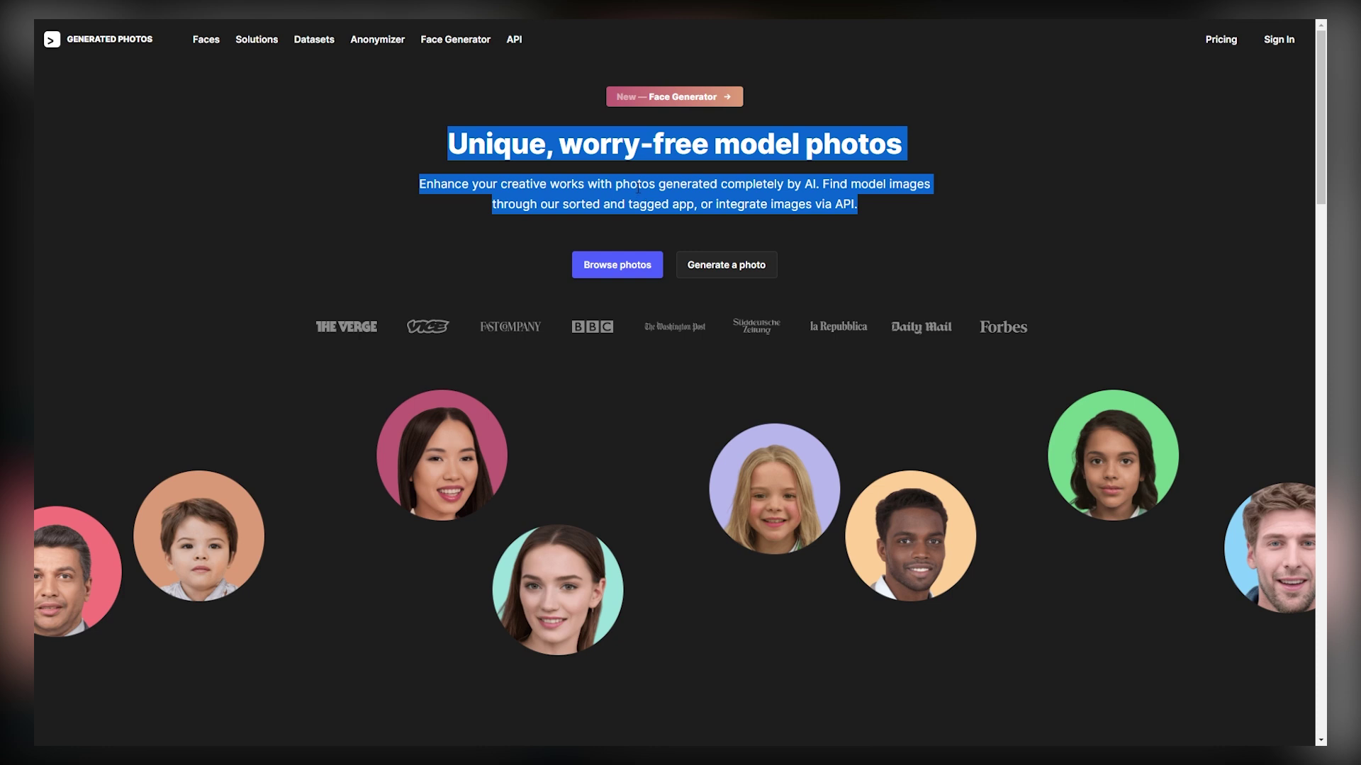
{"action": "left_click", "coordinate": [824, 182]}
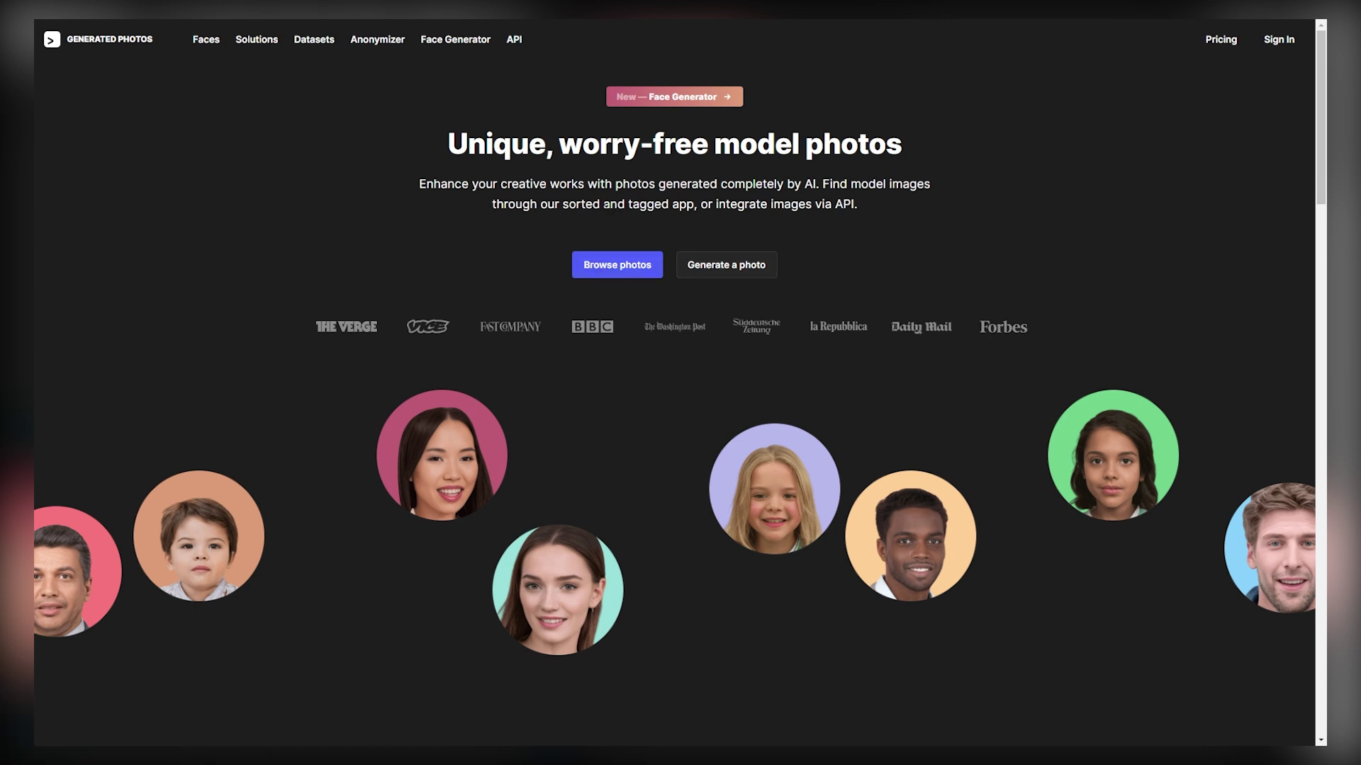
{"action": "left_click", "coordinate": [617, 267]}
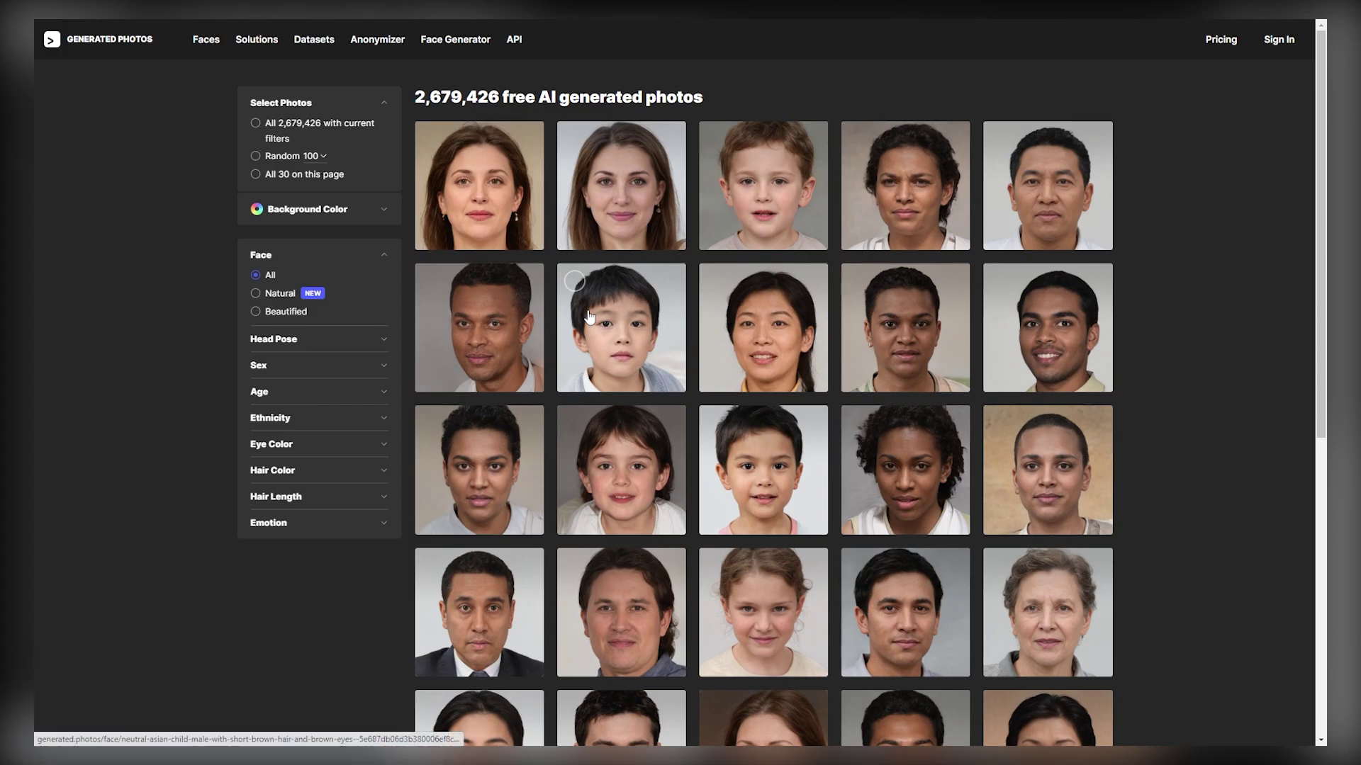
{"action": "left_click", "coordinate": [457, 44]}
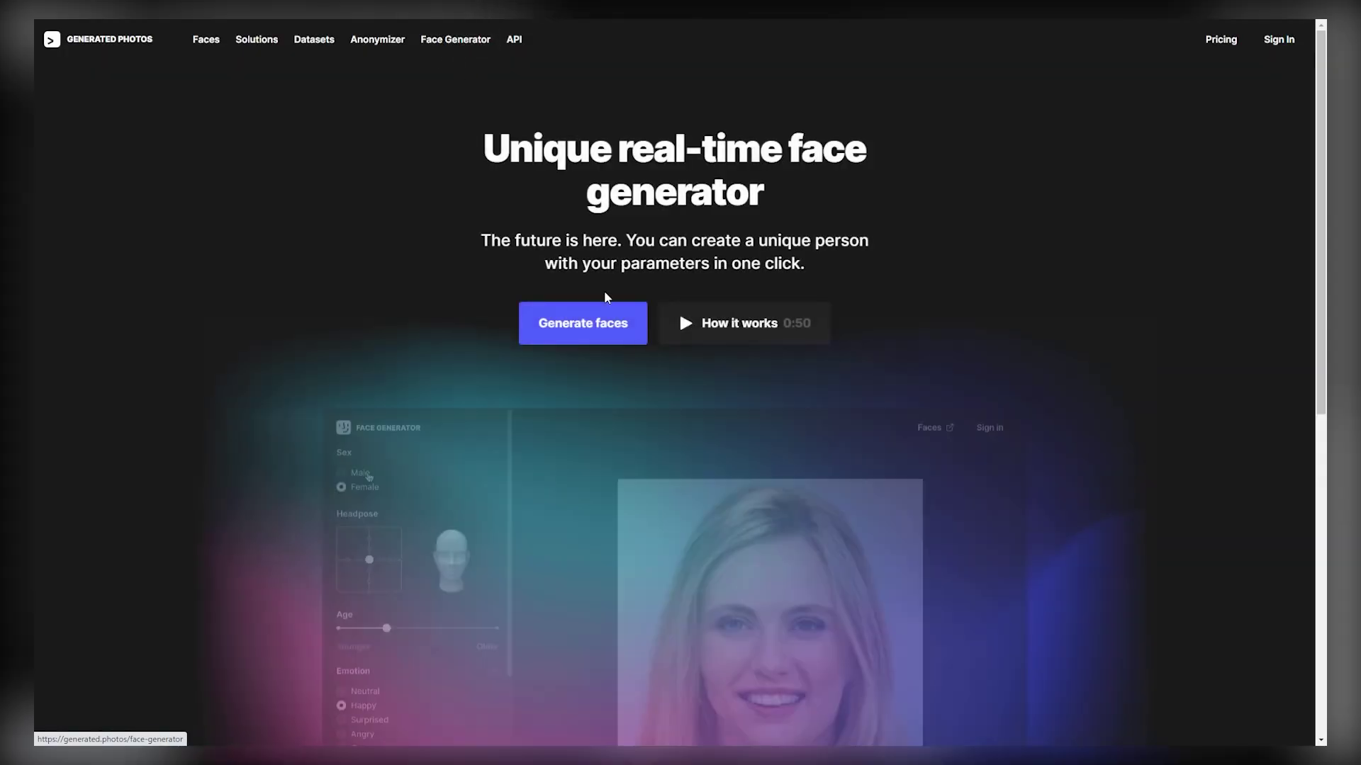
Step: Launch the face generator app and produce two random faces
{"action": "left_click", "coordinate": [583, 323]}
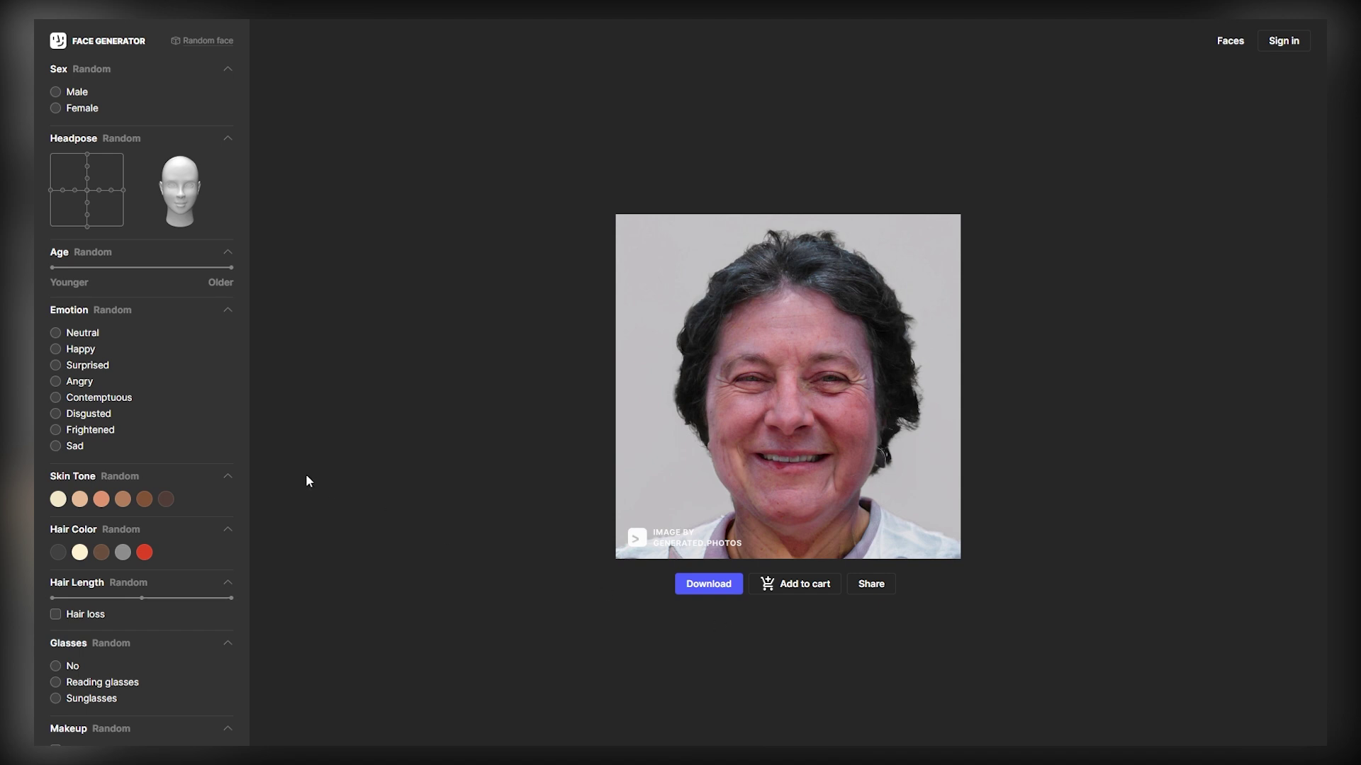
{"action": "left_click", "coordinate": [195, 41]}
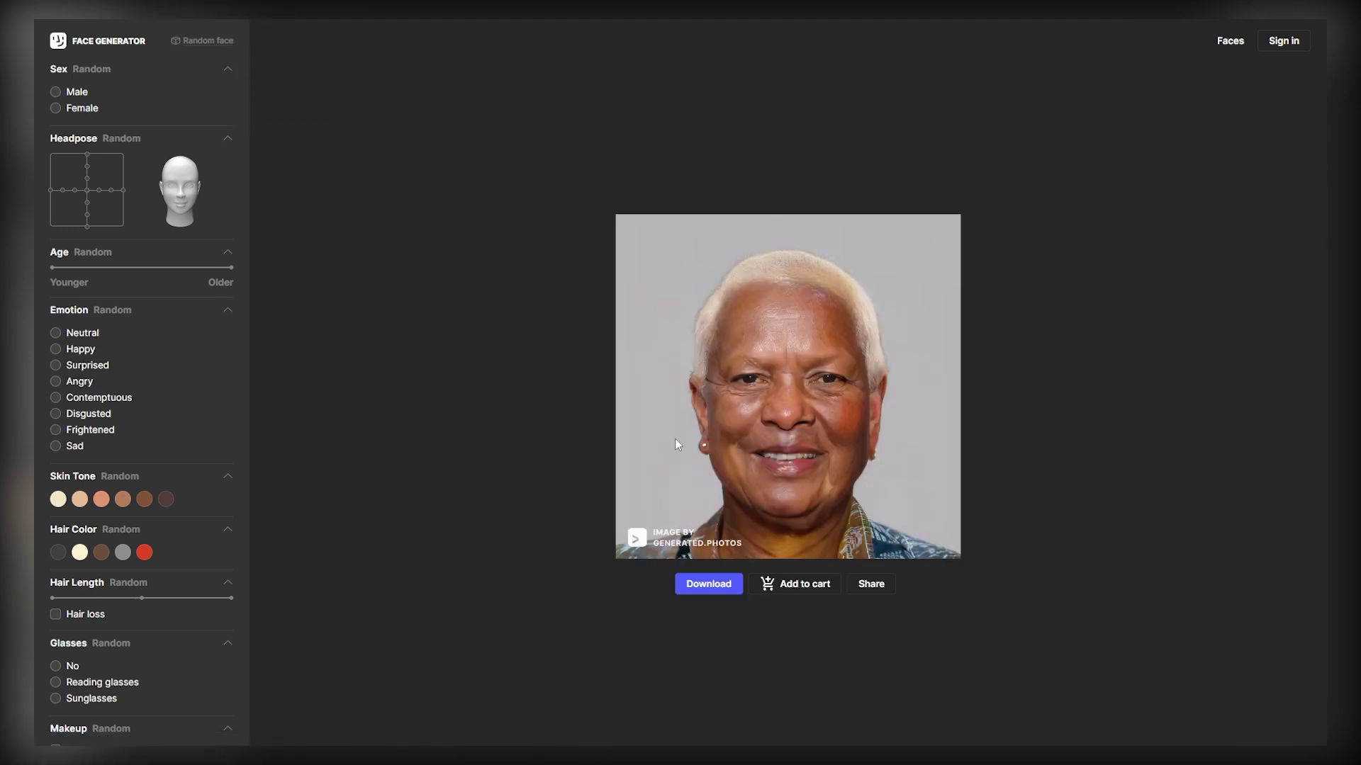
{"action": "left_click", "coordinate": [202, 43]}
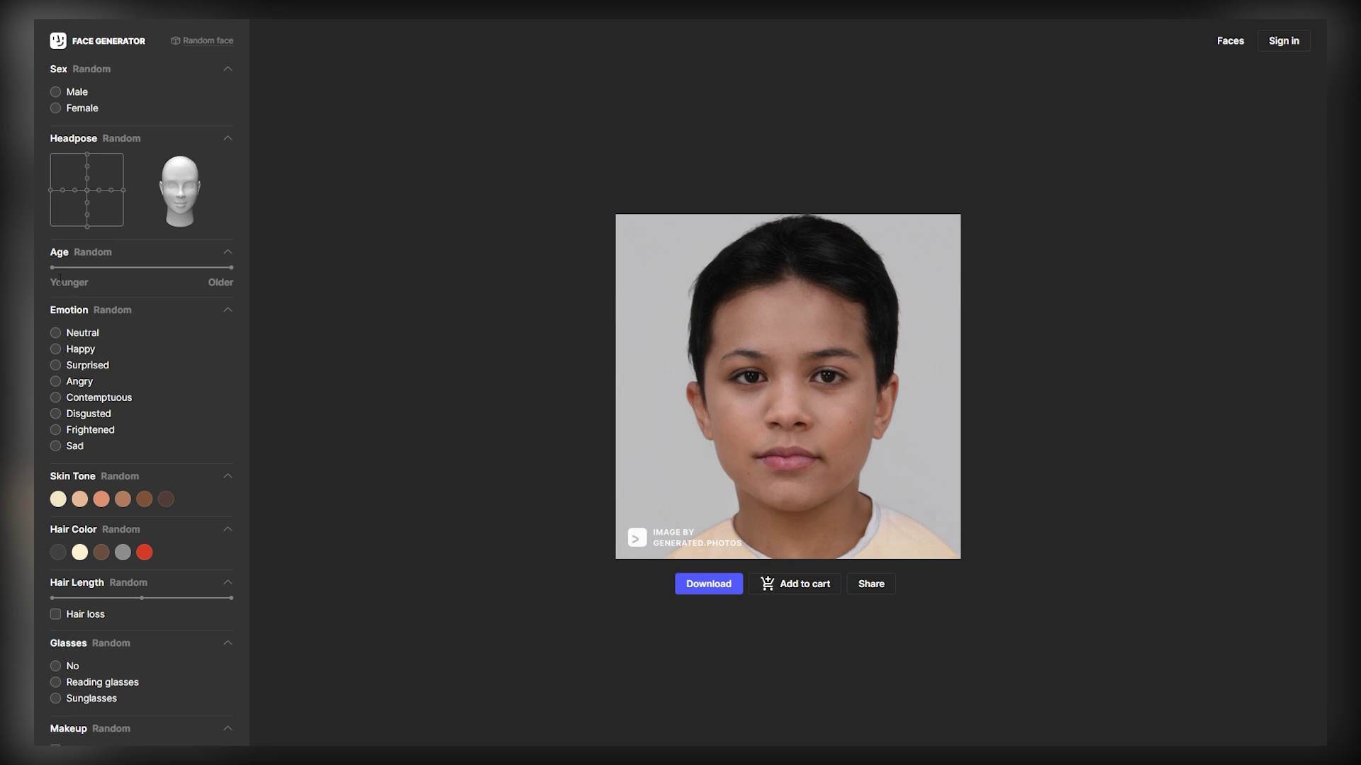
Step: Try regenerating the face as female, then as male
{"action": "left_click", "coordinate": [57, 108]}
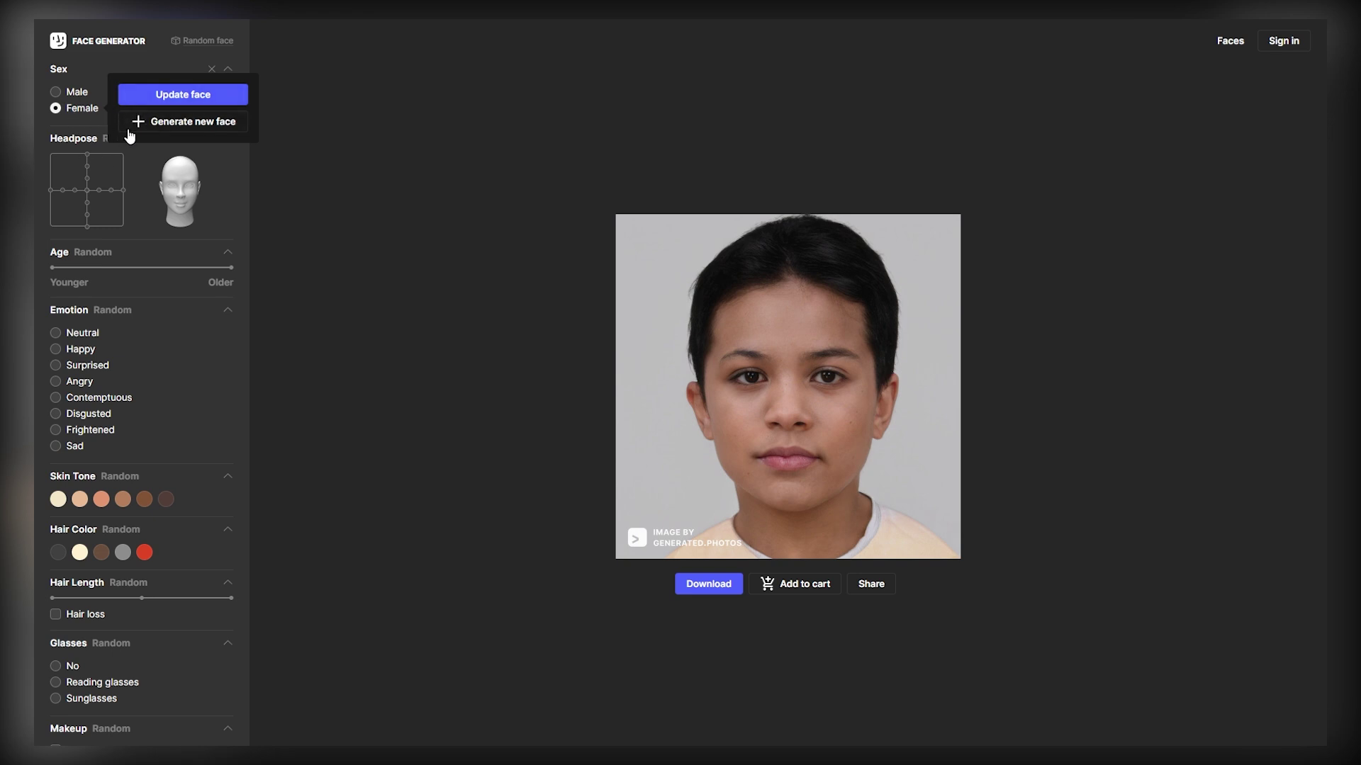
{"action": "left_click", "coordinate": [151, 98]}
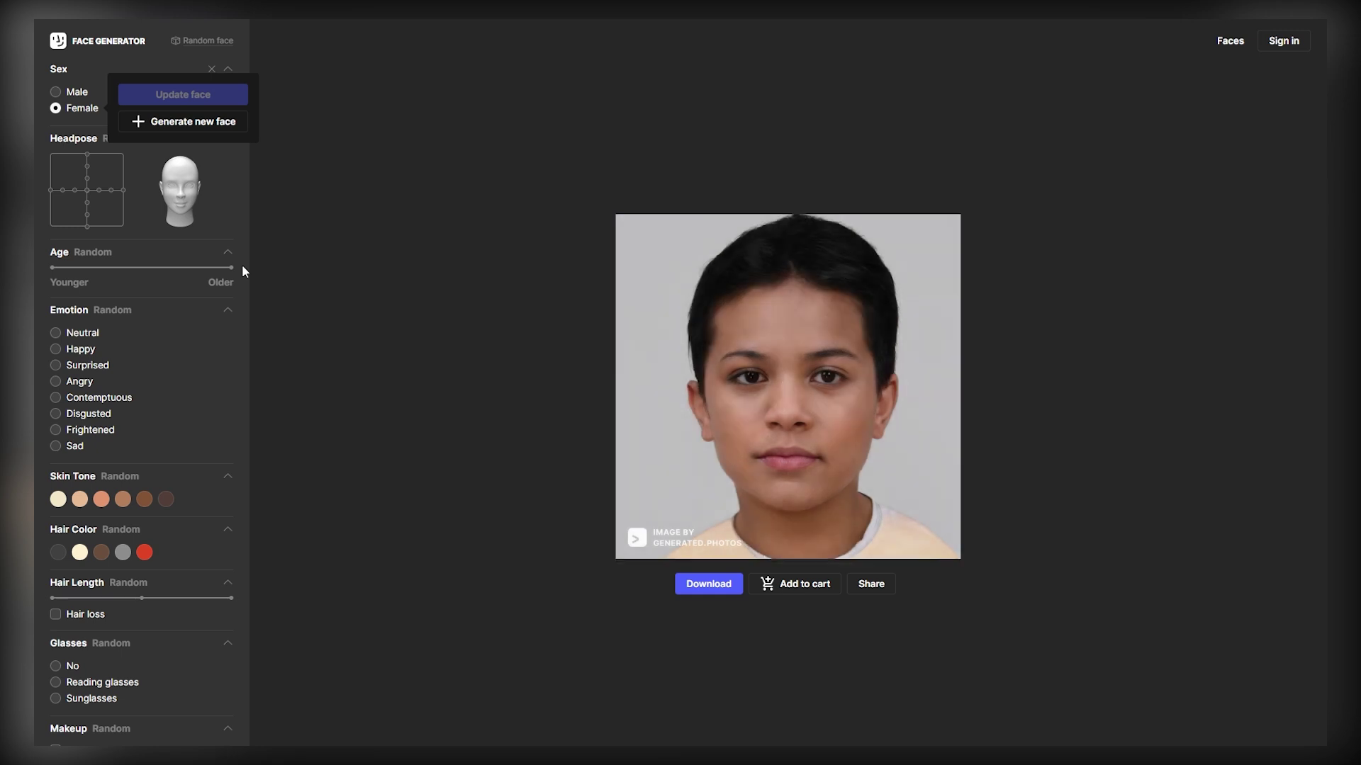
{"action": "left_click", "coordinate": [55, 92]}
{"action": "left_click", "coordinate": [173, 78]}
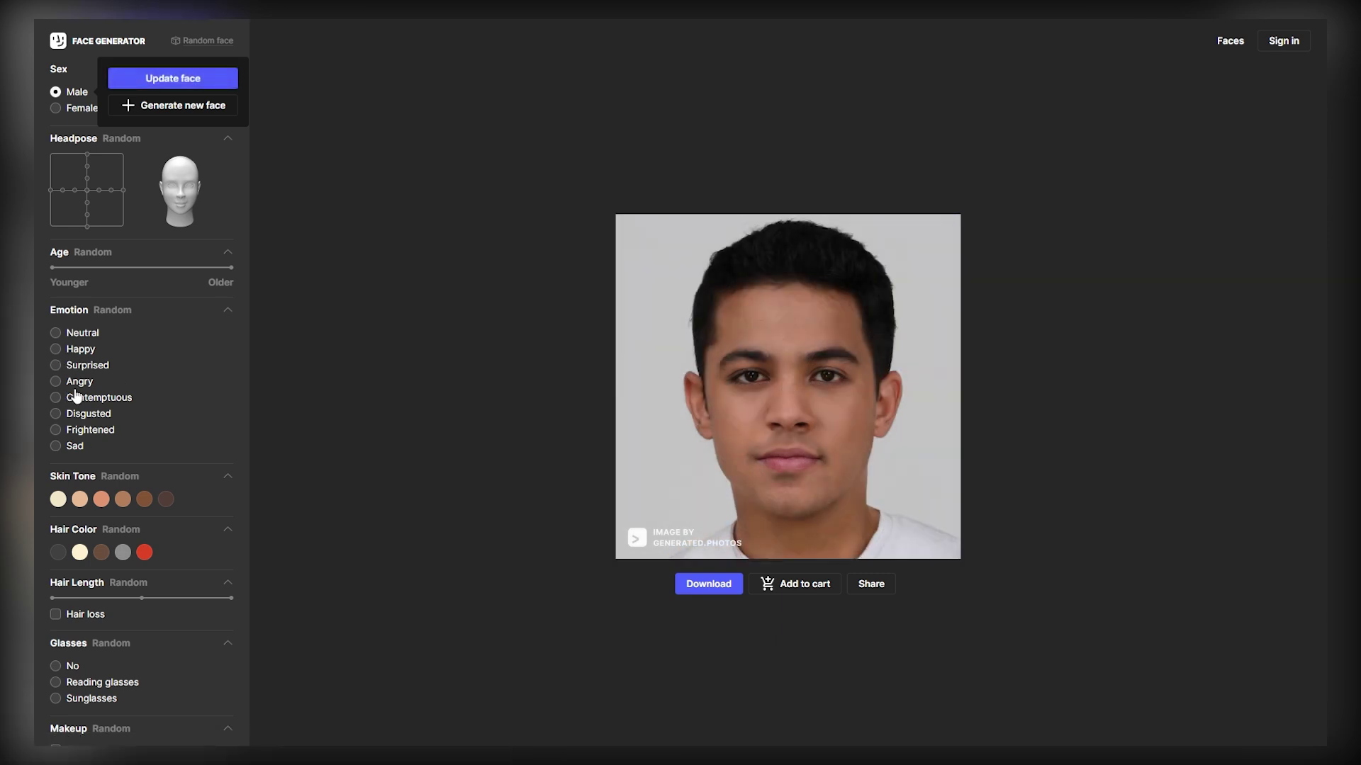
Step: Try Happy and Neutral emotions, then regenerate the face looking Surprised
{"action": "left_click", "coordinate": [75, 389]}
{"action": "left_click", "coordinate": [74, 357]}
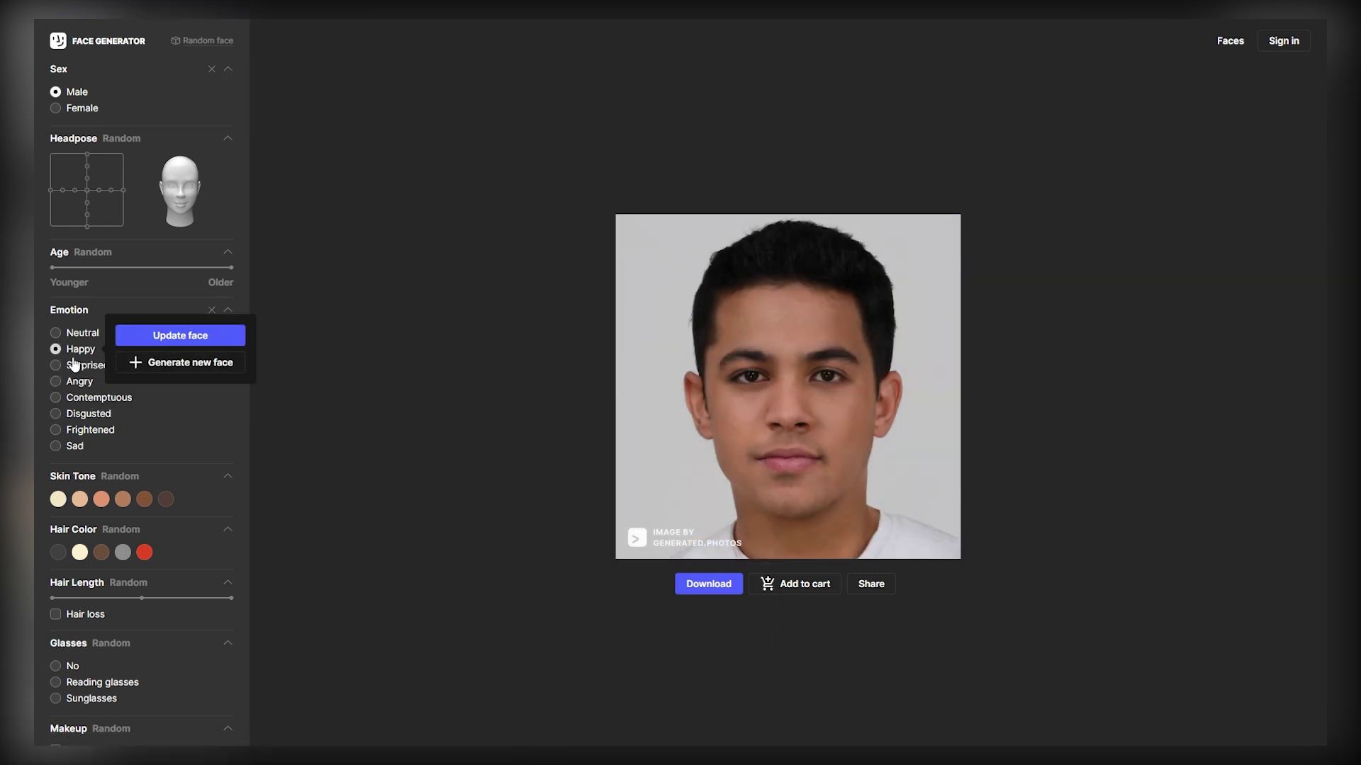
{"action": "left_click", "coordinate": [82, 333]}
{"action": "left_click", "coordinate": [182, 319]}
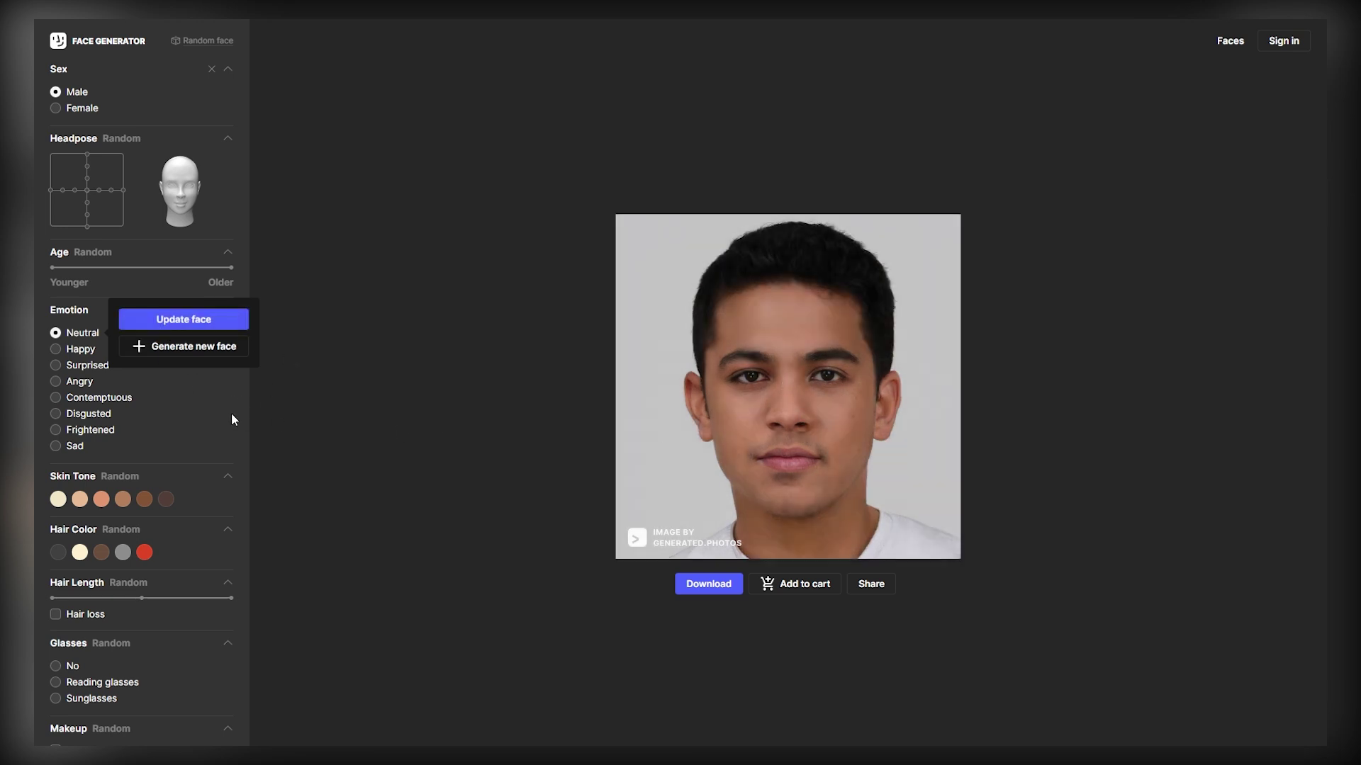
{"action": "left_click", "coordinate": [59, 352]}
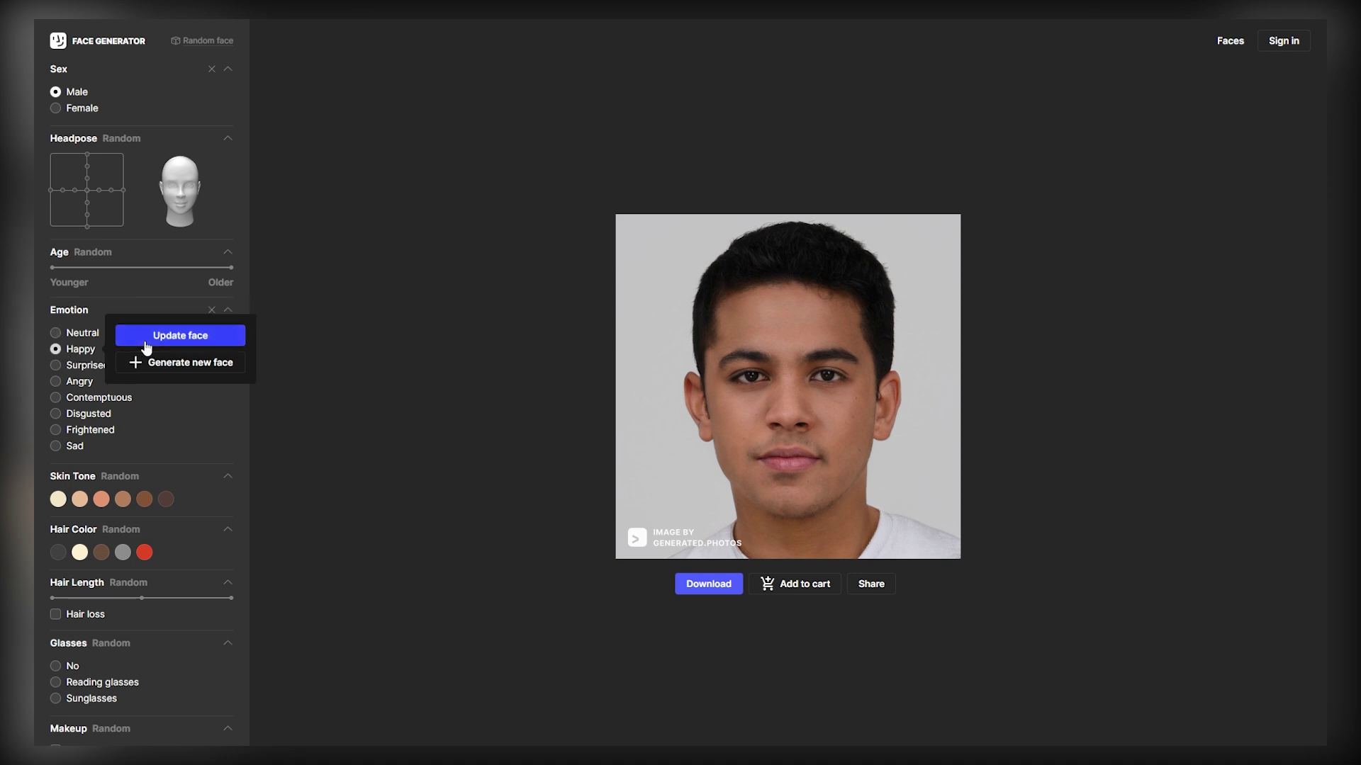
{"action": "left_click", "coordinate": [84, 365]}
{"action": "left_click", "coordinate": [194, 352]}
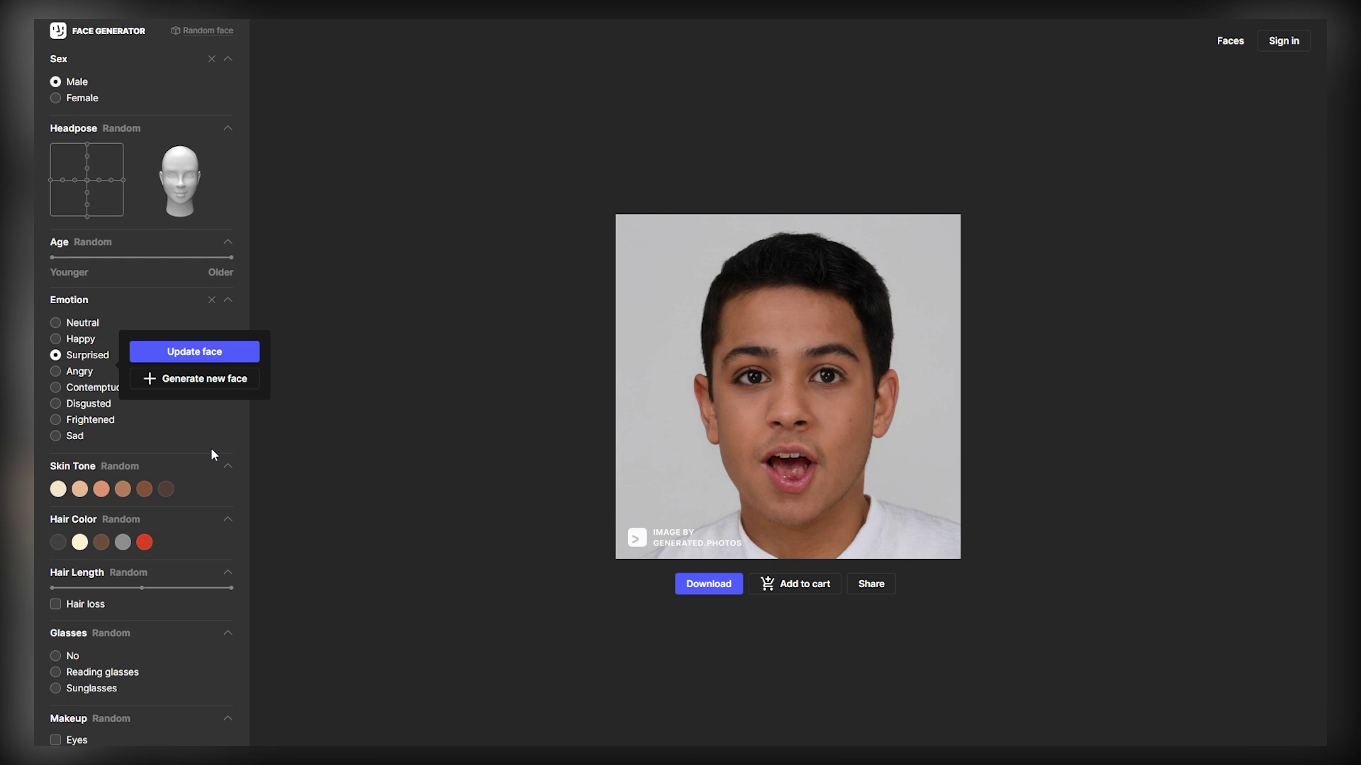
Step: Set Fair skin tone, Brown hair colour and Long hair length, then update the face
{"action": "scroll", "coordinate": [210, 454], "scroll_direction": "down", "scroll_amount": 1}
{"action": "left_click", "coordinate": [80, 428]}
{"action": "scroll", "coordinate": [80, 429], "scroll_direction": "down", "scroll_amount": 1}
{"action": "left_click", "coordinate": [80, 417]}
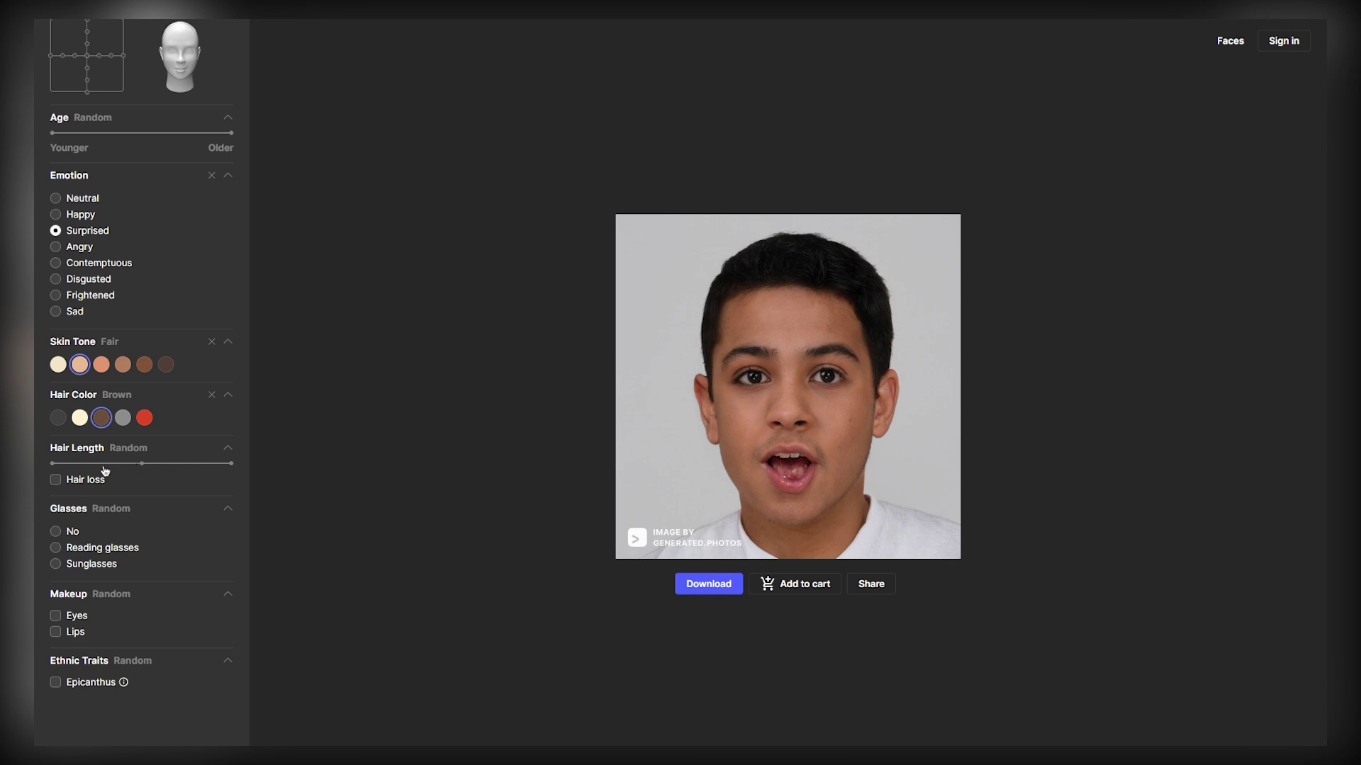
{"action": "left_click", "coordinate": [159, 464]}
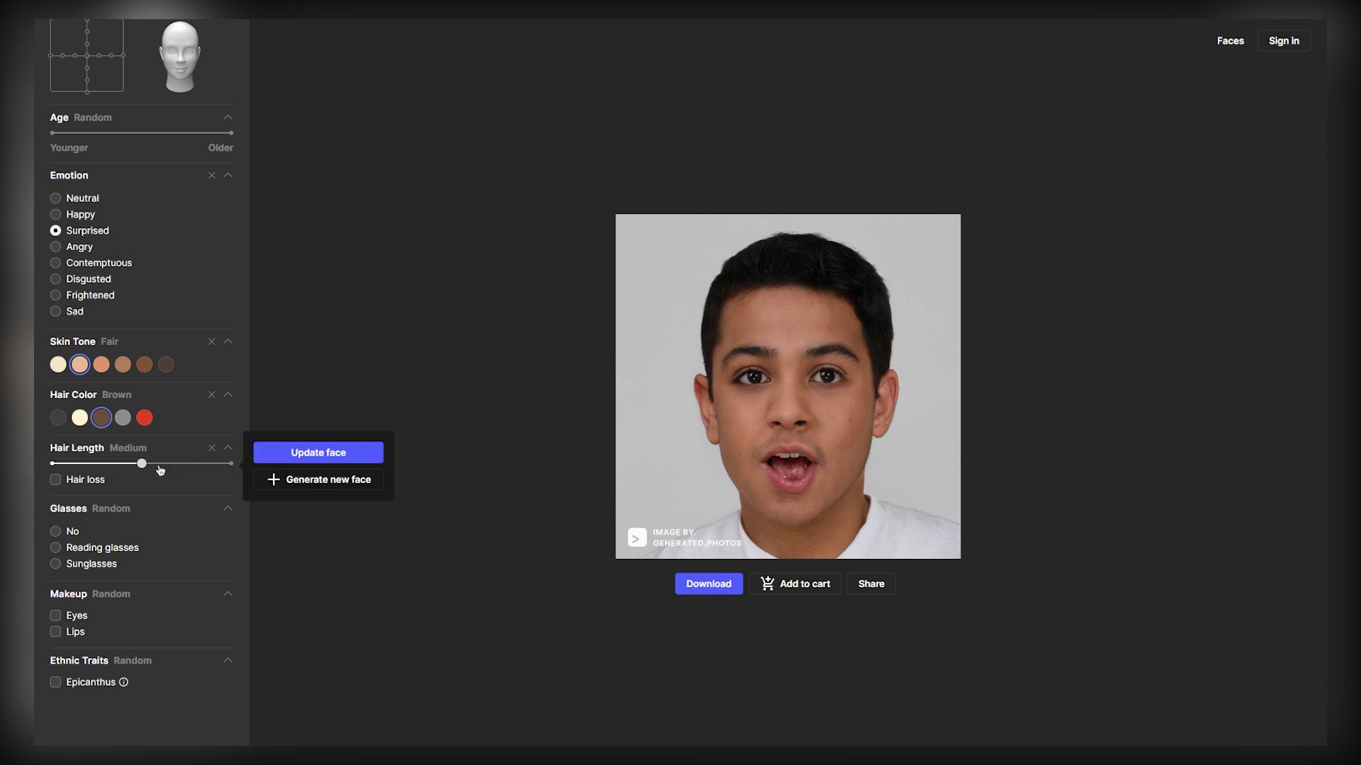
{"action": "left_click", "coordinate": [293, 459]}
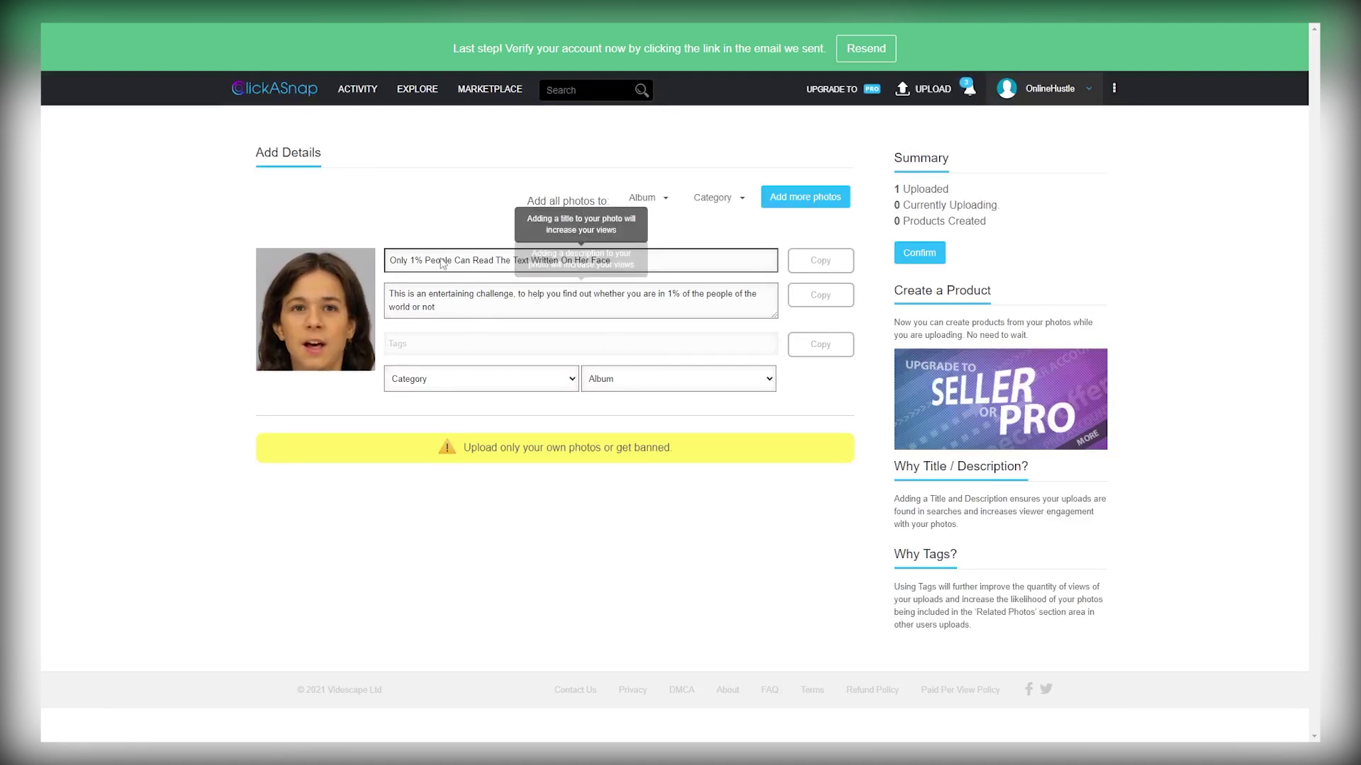
Step: Select the uploaded photo's title and description text
{"action": "left_click", "coordinate": [629, 268]}
{"action": "left_click_drag", "start_coordinate": [611, 264], "coordinate": [391, 270]}
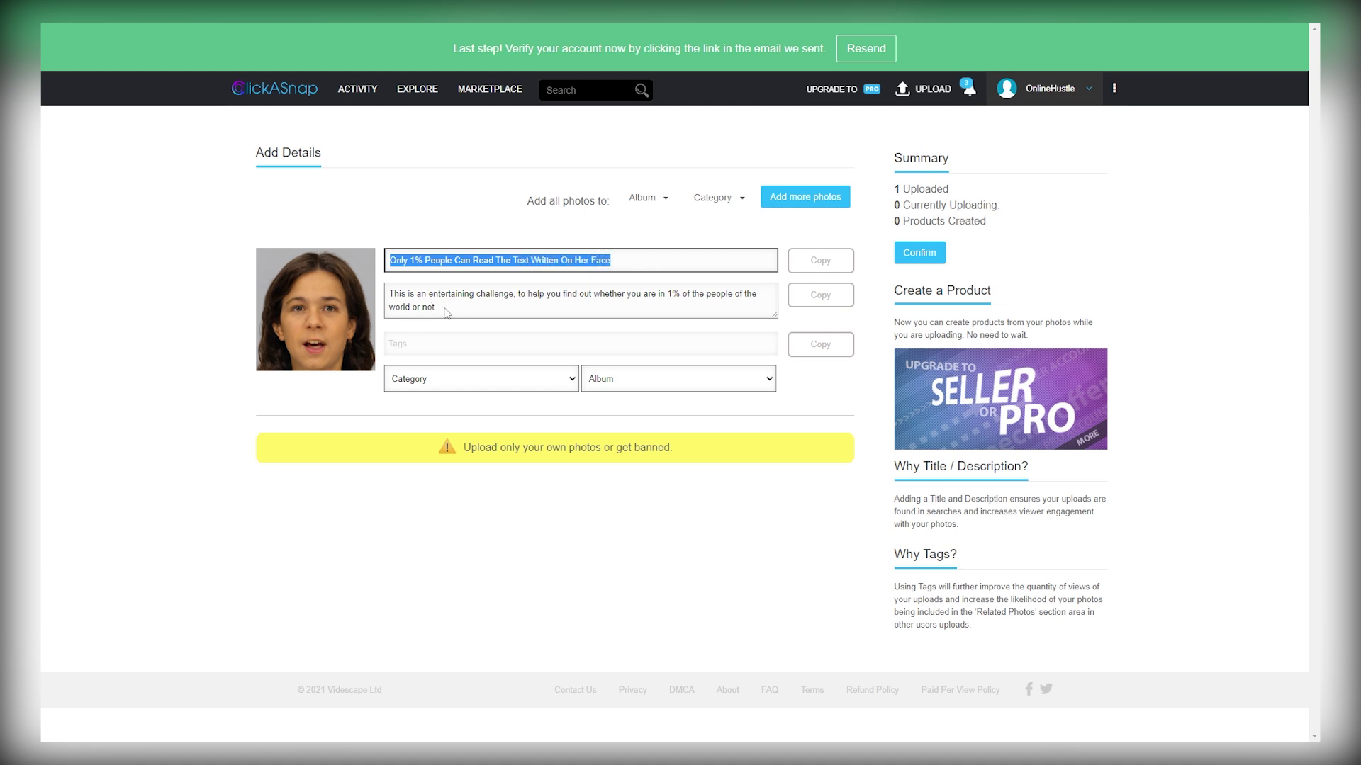
{"action": "triple_click", "coordinate": [423, 306]}
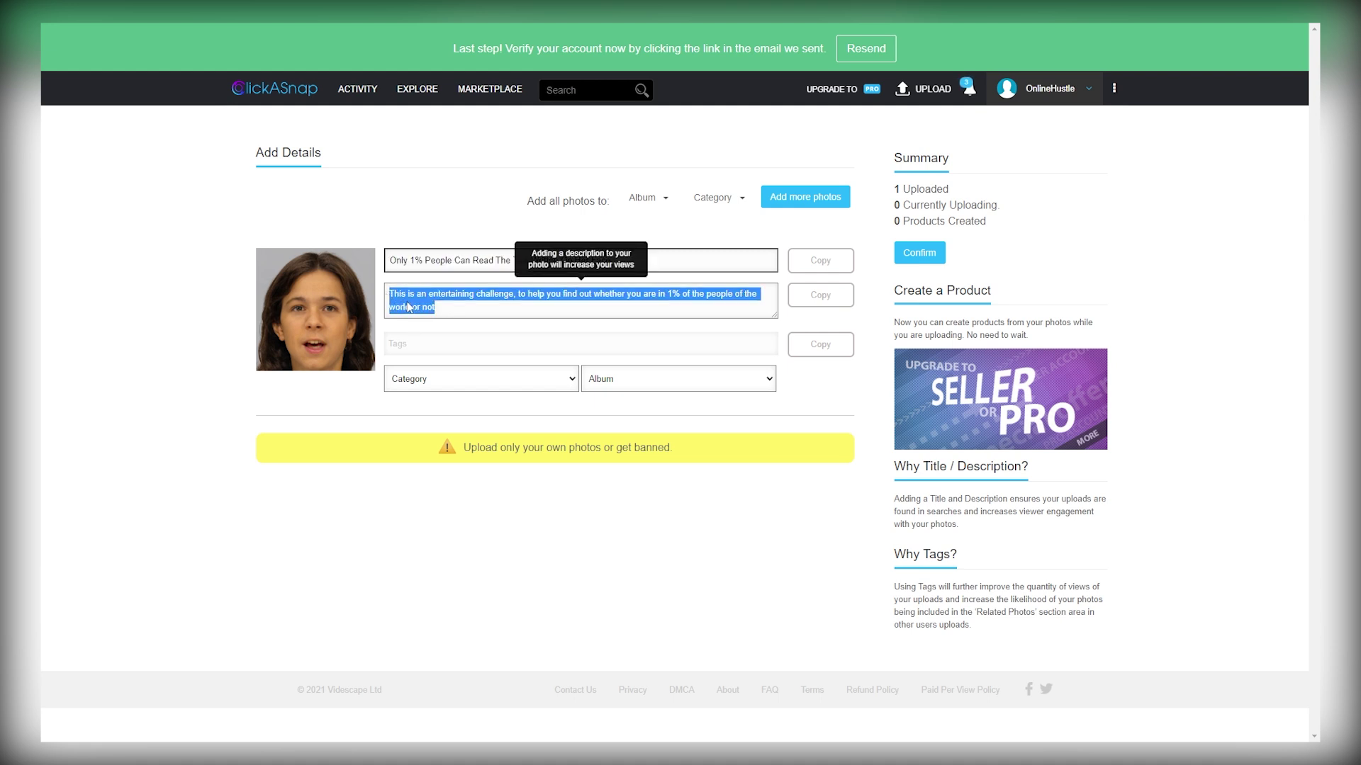
{"action": "left_click", "coordinate": [571, 303]}
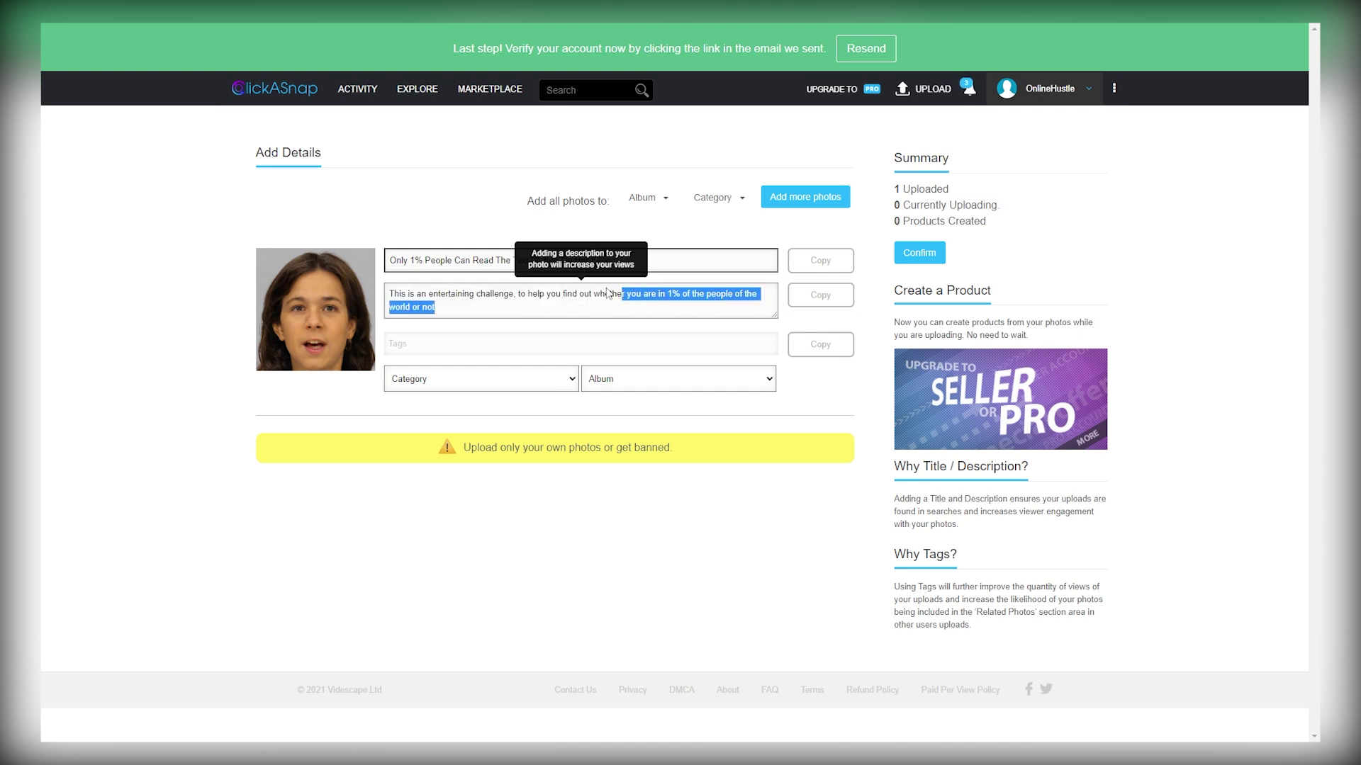
{"action": "left_click_drag", "start_coordinate": [644, 294], "coordinate": [355, 275]}
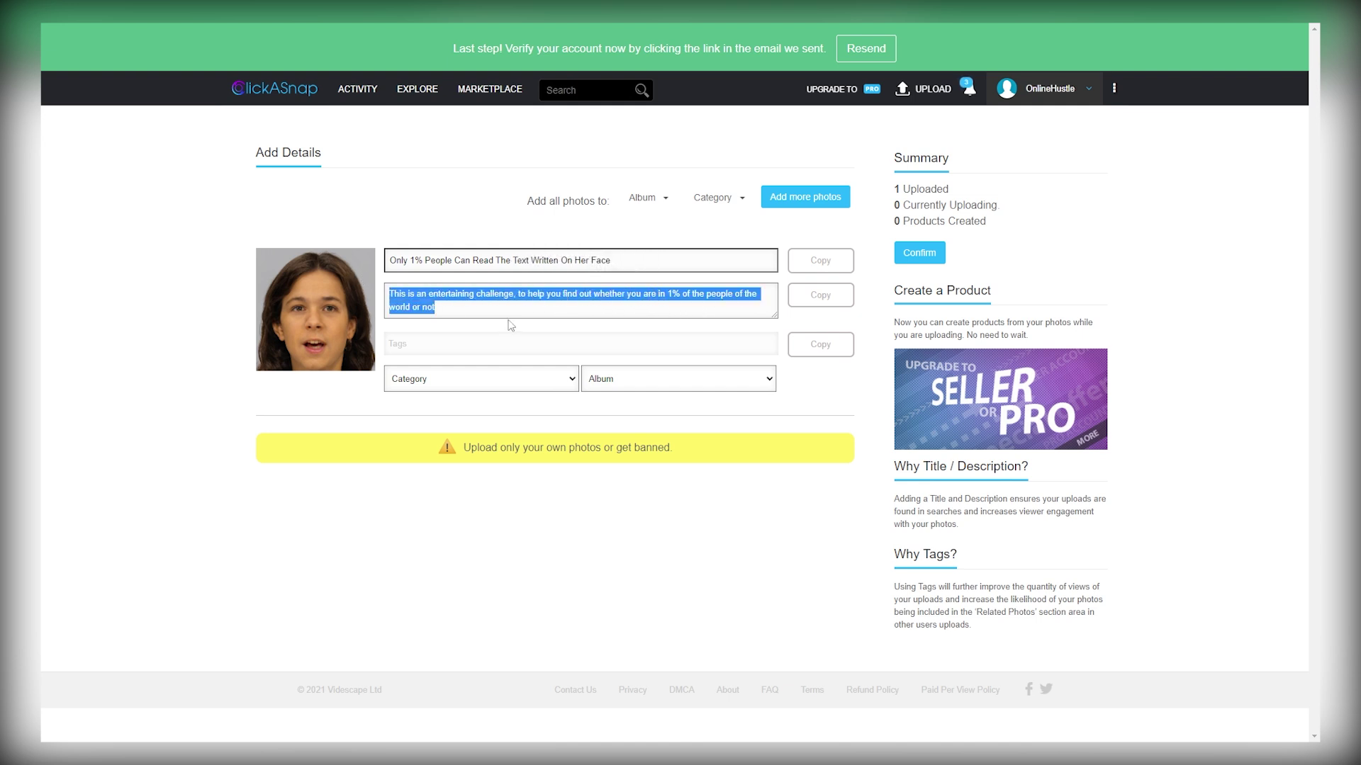
Step: Tag the photo #girl #happy, choose the Beauty category and confirm the details
{"action": "left_click", "coordinate": [467, 351]}
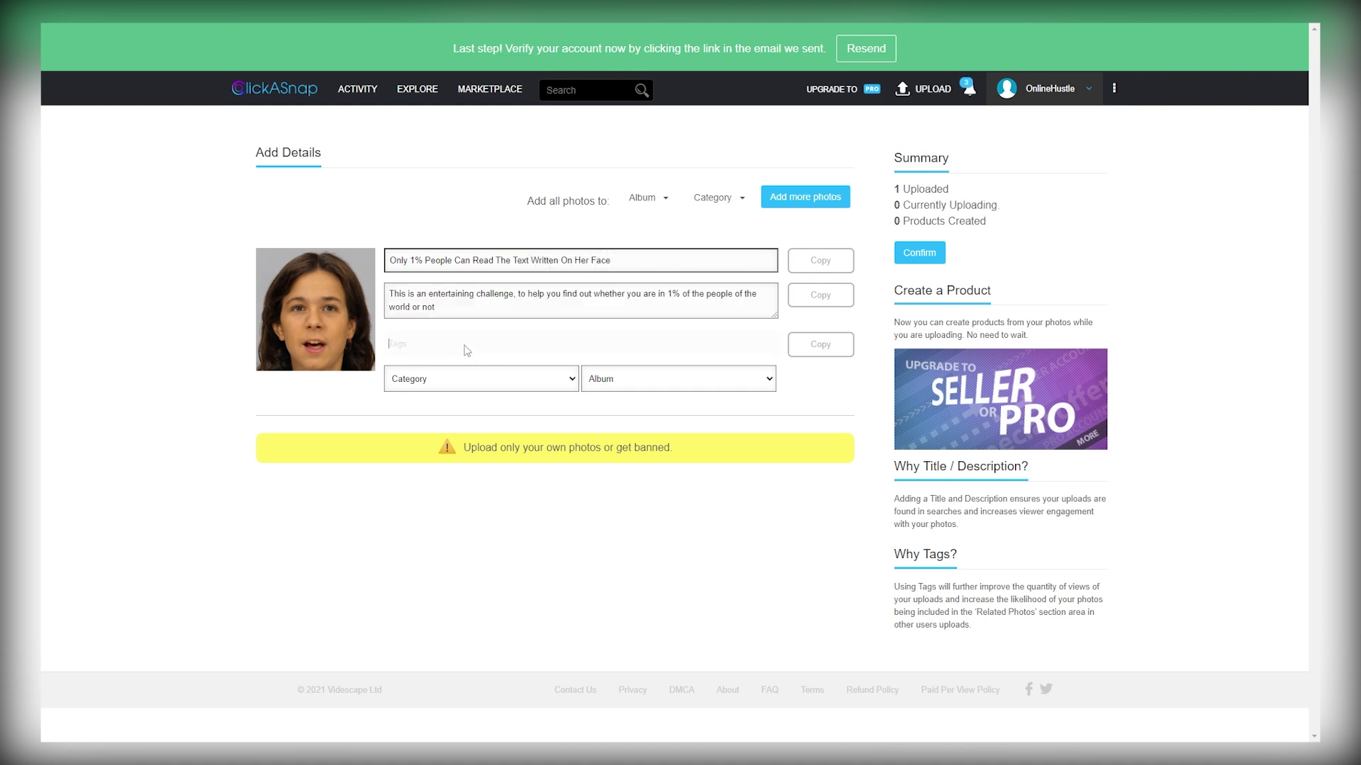
{"action": "type", "text": "#"}
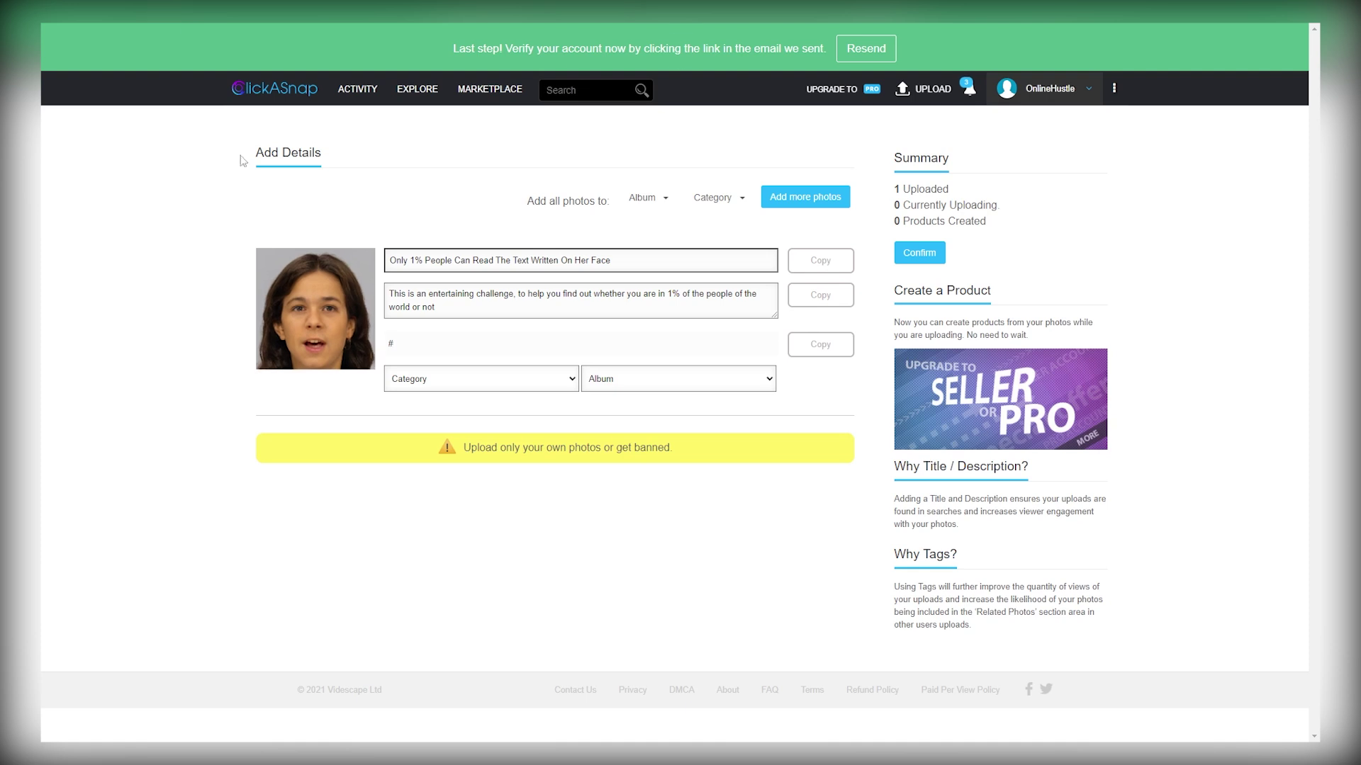
{"action": "type", "text": "girl #happy"}
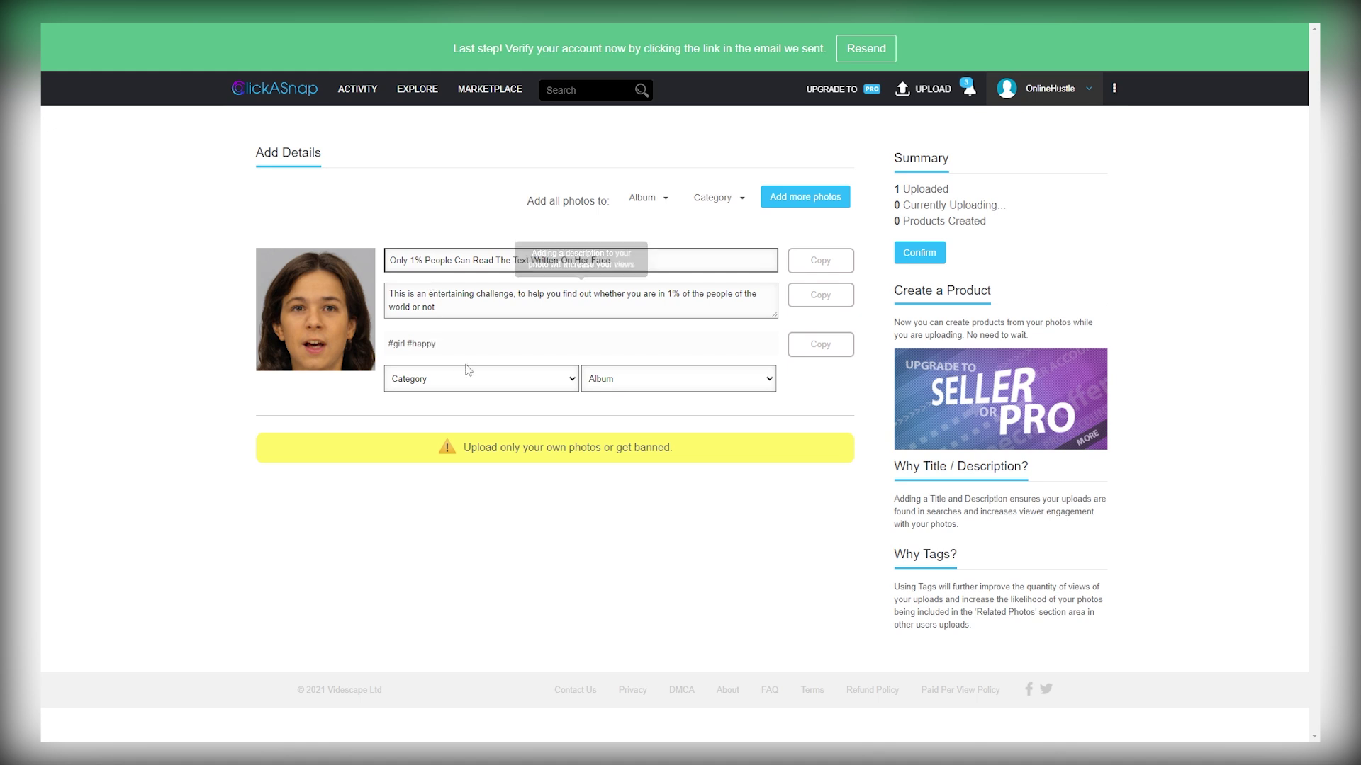
{"action": "key", "text": "Return"}
{"action": "left_click", "coordinate": [611, 399]}
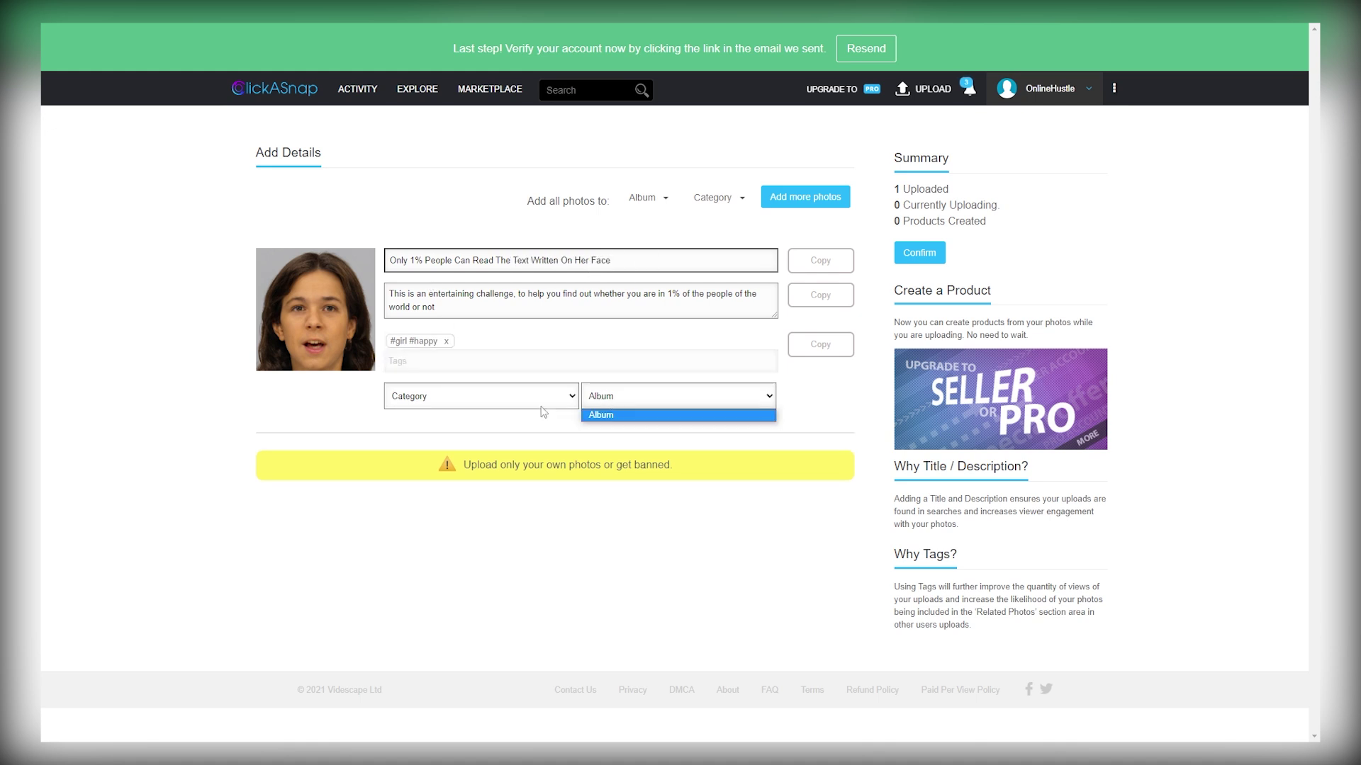
{"action": "left_click", "coordinate": [542, 404]}
{"action": "left_click", "coordinate": [459, 459]}
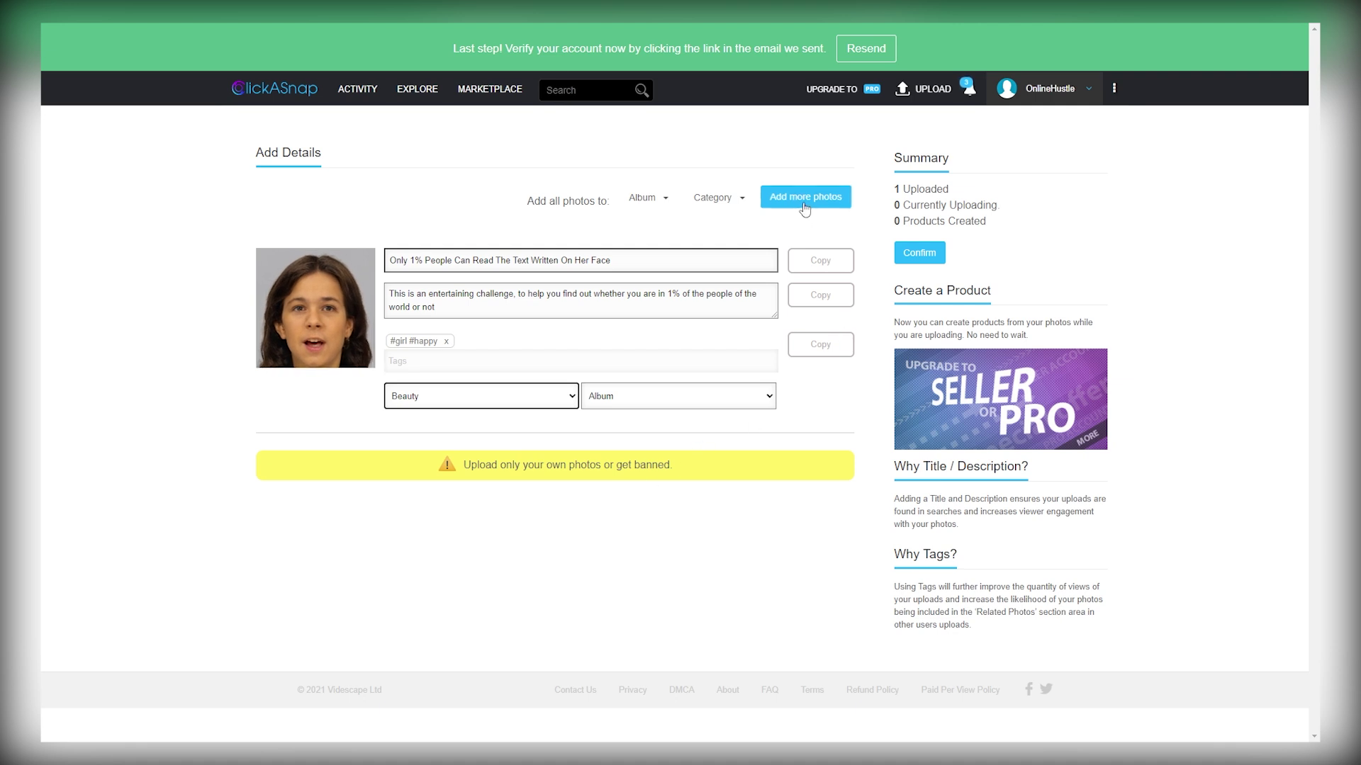
{"action": "left_click", "coordinate": [915, 259]}
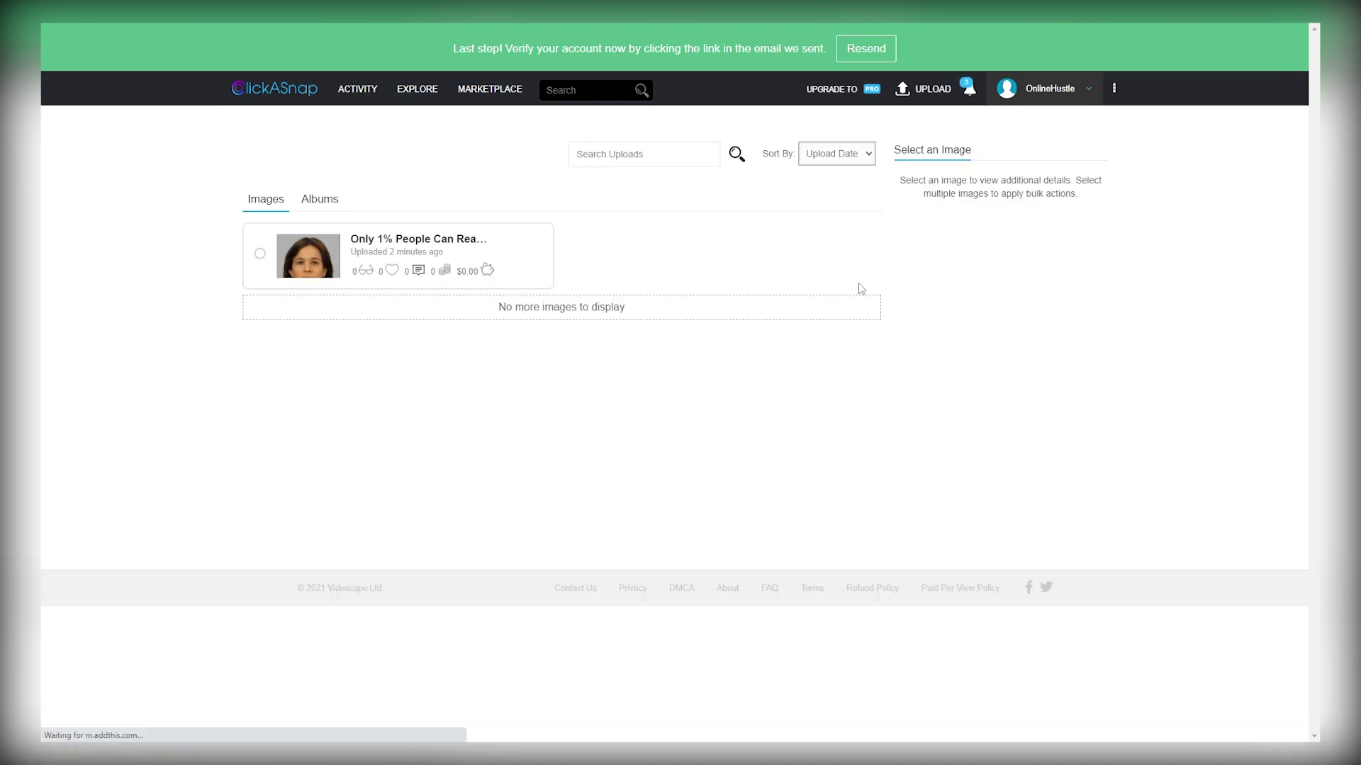
Step: Review the uploaded face photo's details in My Media, then open and dismiss its thumbnail's link menu
{"action": "left_click", "coordinate": [291, 278]}
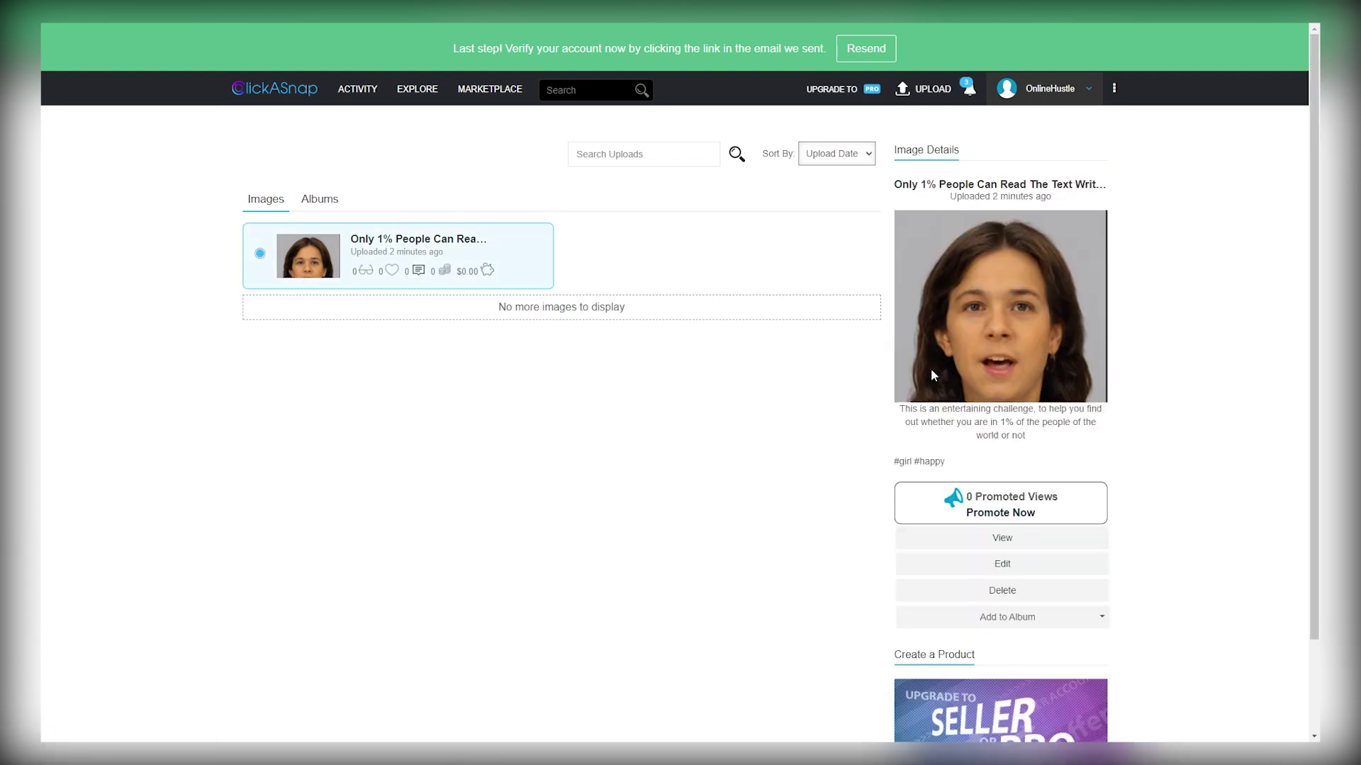
{"action": "scroll", "coordinate": [729, 397], "scroll_direction": "down", "scroll_amount": 2}
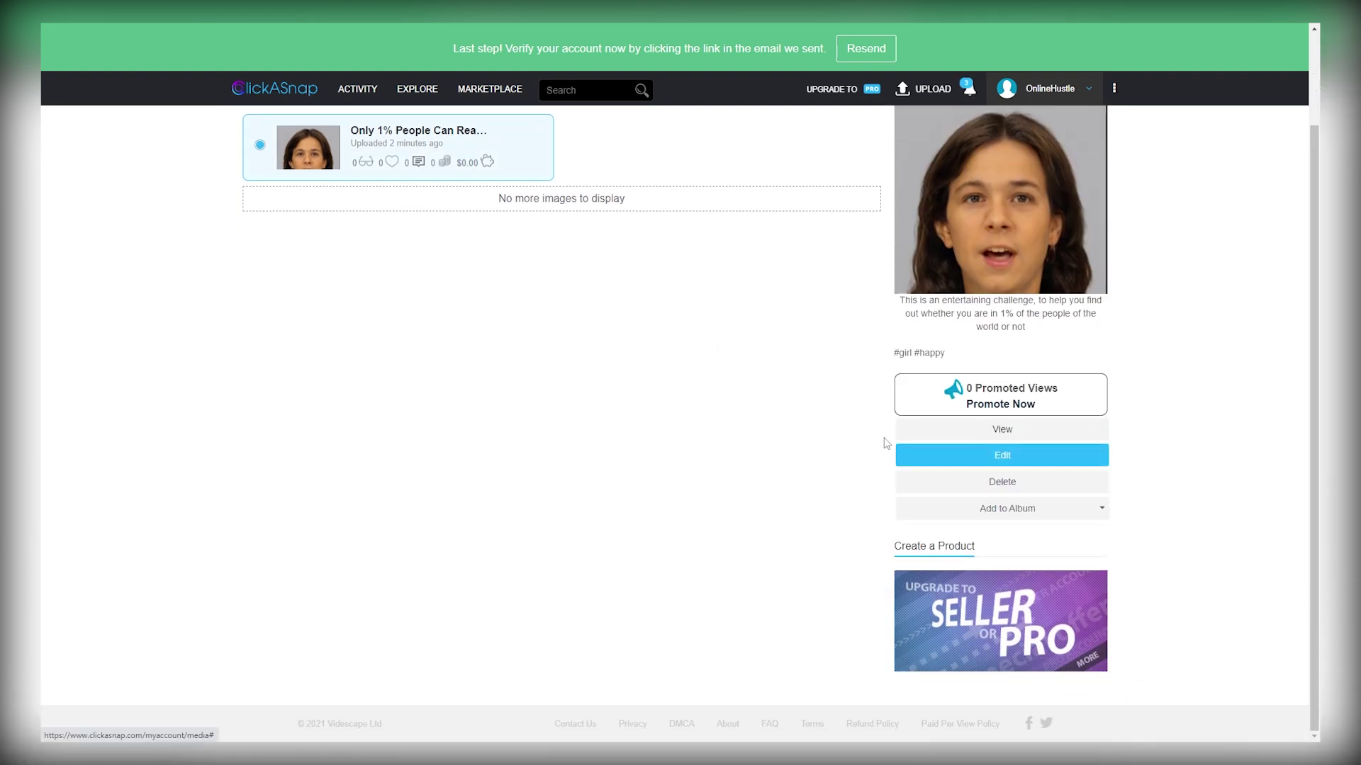
{"action": "scroll", "coordinate": [730, 454], "scroll_direction": "up", "scroll_amount": 2}
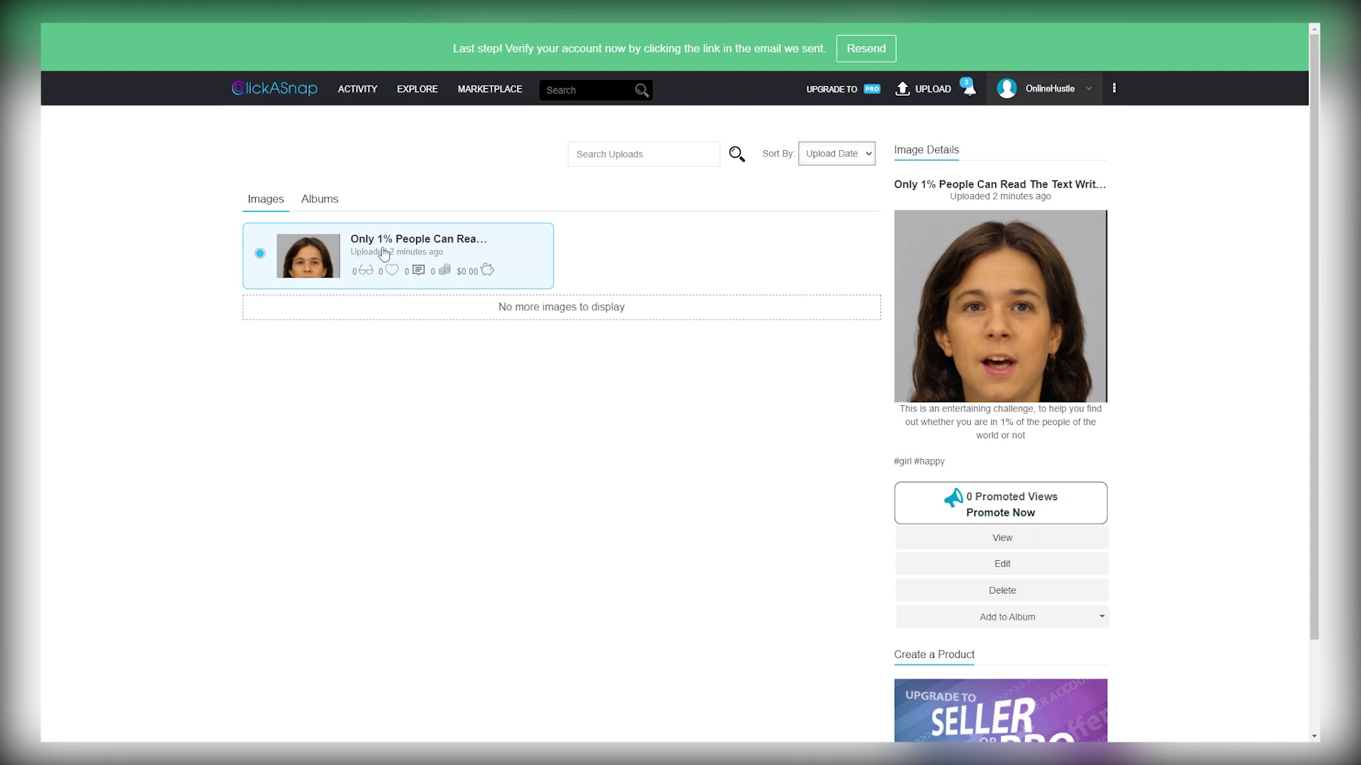
{"action": "right_click", "coordinate": [288, 260]}
{"action": "left_click", "coordinate": [306, 248]}
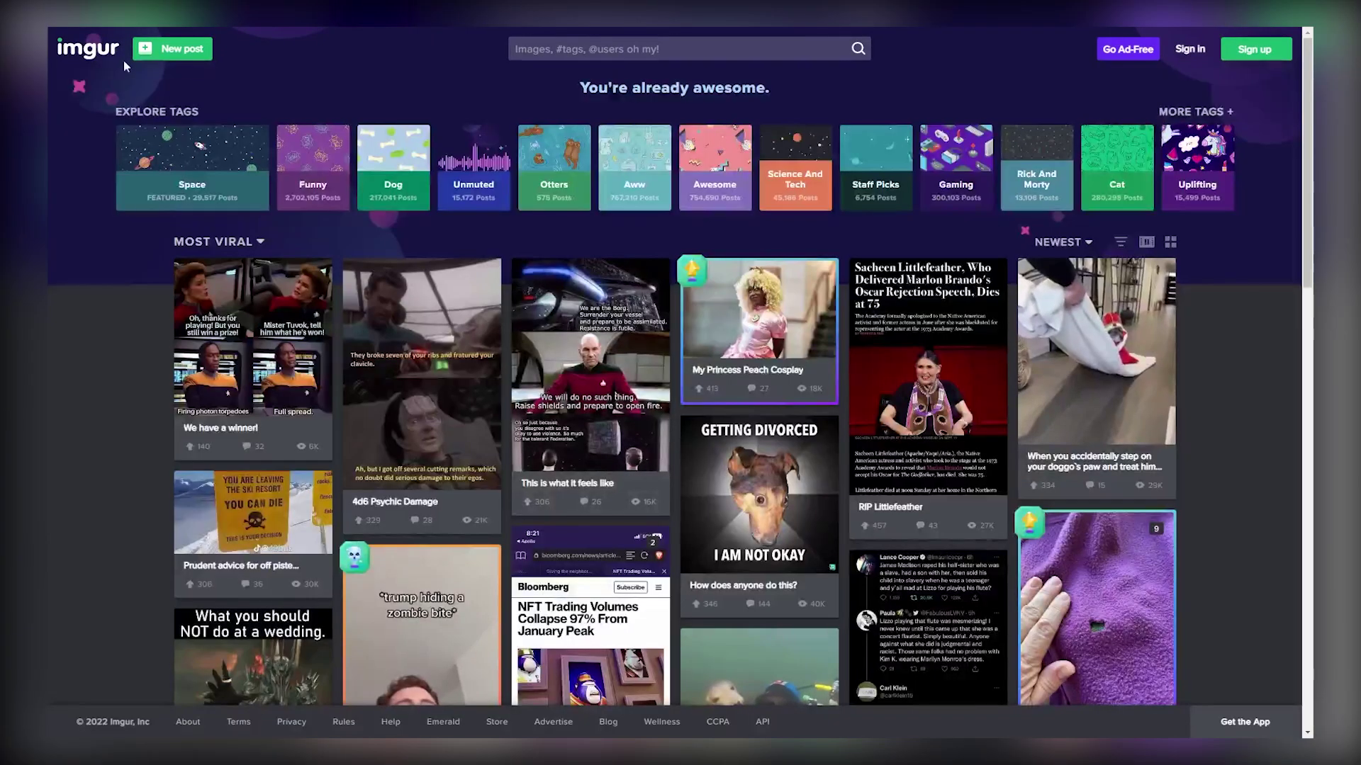
{"action": "scroll", "coordinate": [1251, 110], "scroll_direction": "down", "scroll_amount": 1}
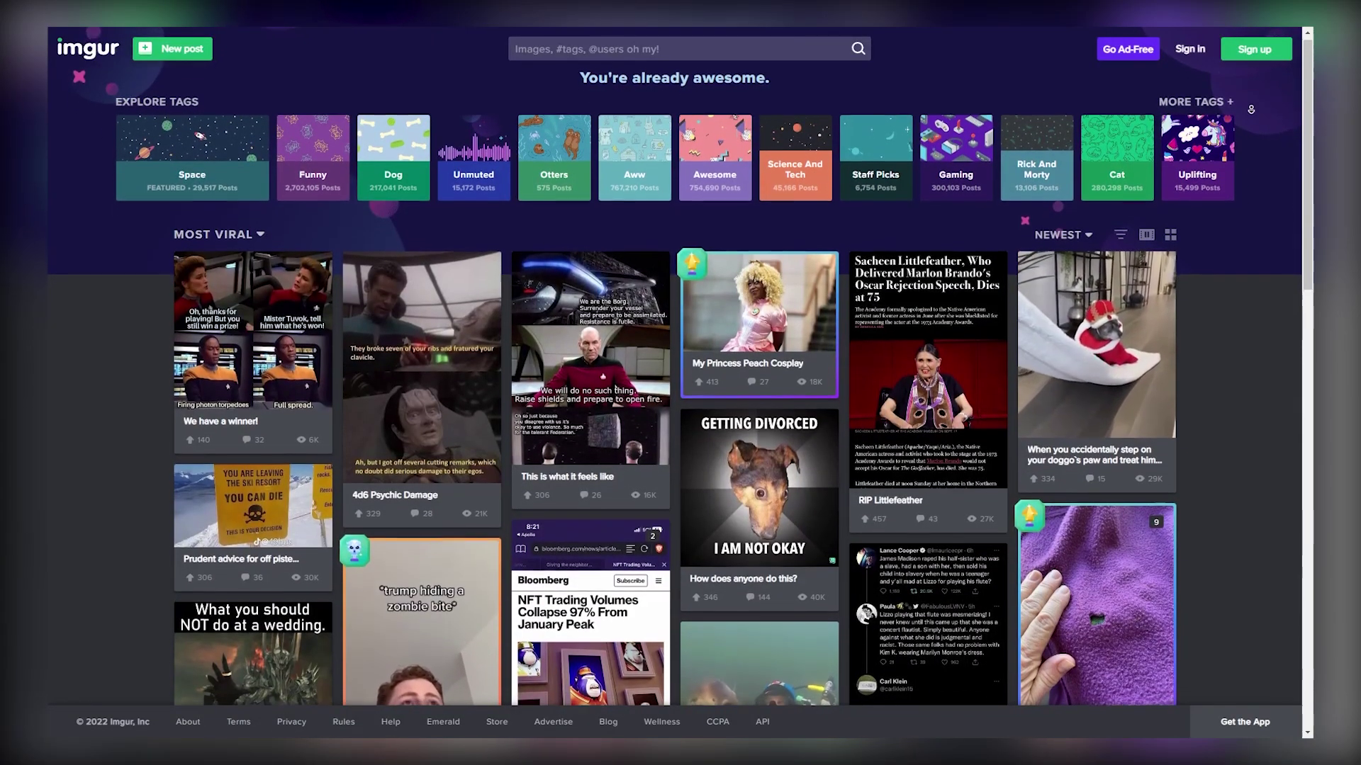
{"action": "scroll", "coordinate": [1250, 110], "scroll_direction": "down", "scroll_amount": 2}
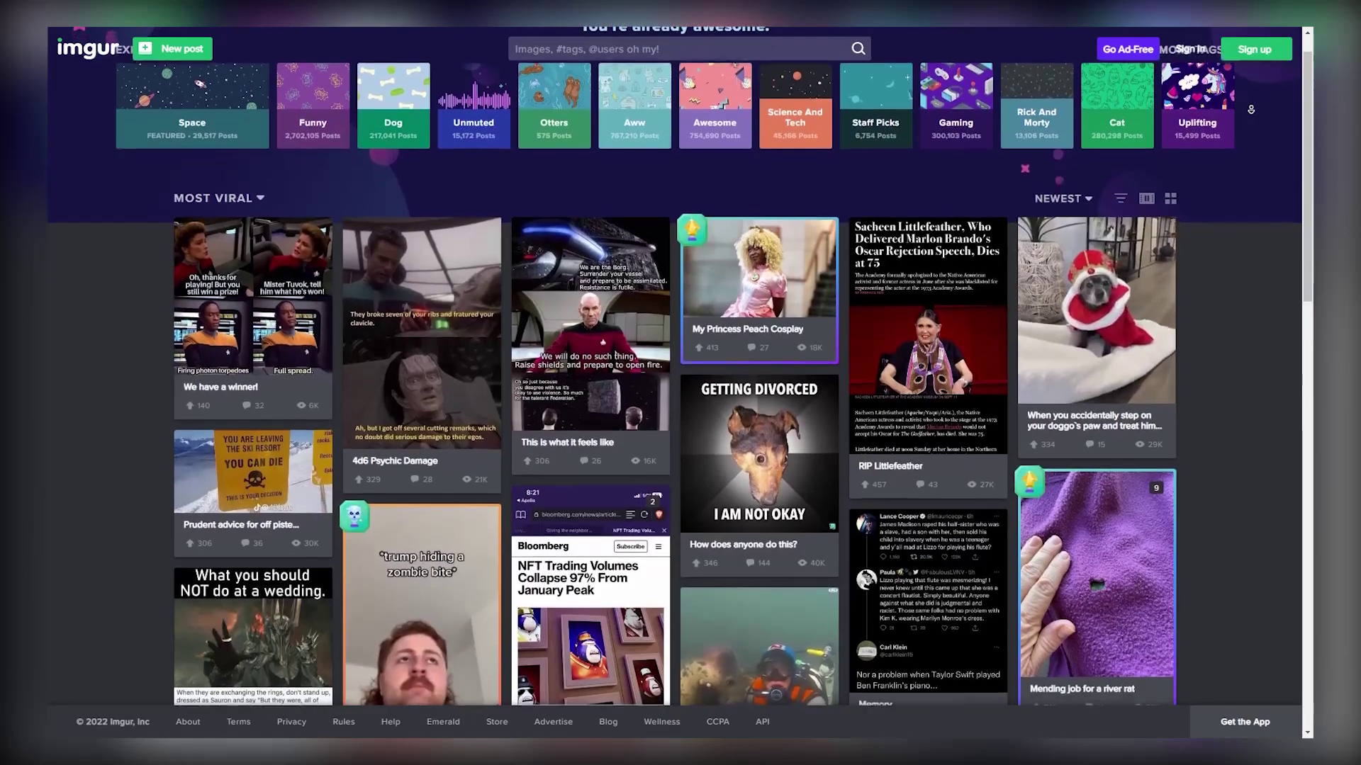
{"action": "scroll", "coordinate": [1250, 110], "scroll_direction": "down", "scroll_amount": 2}
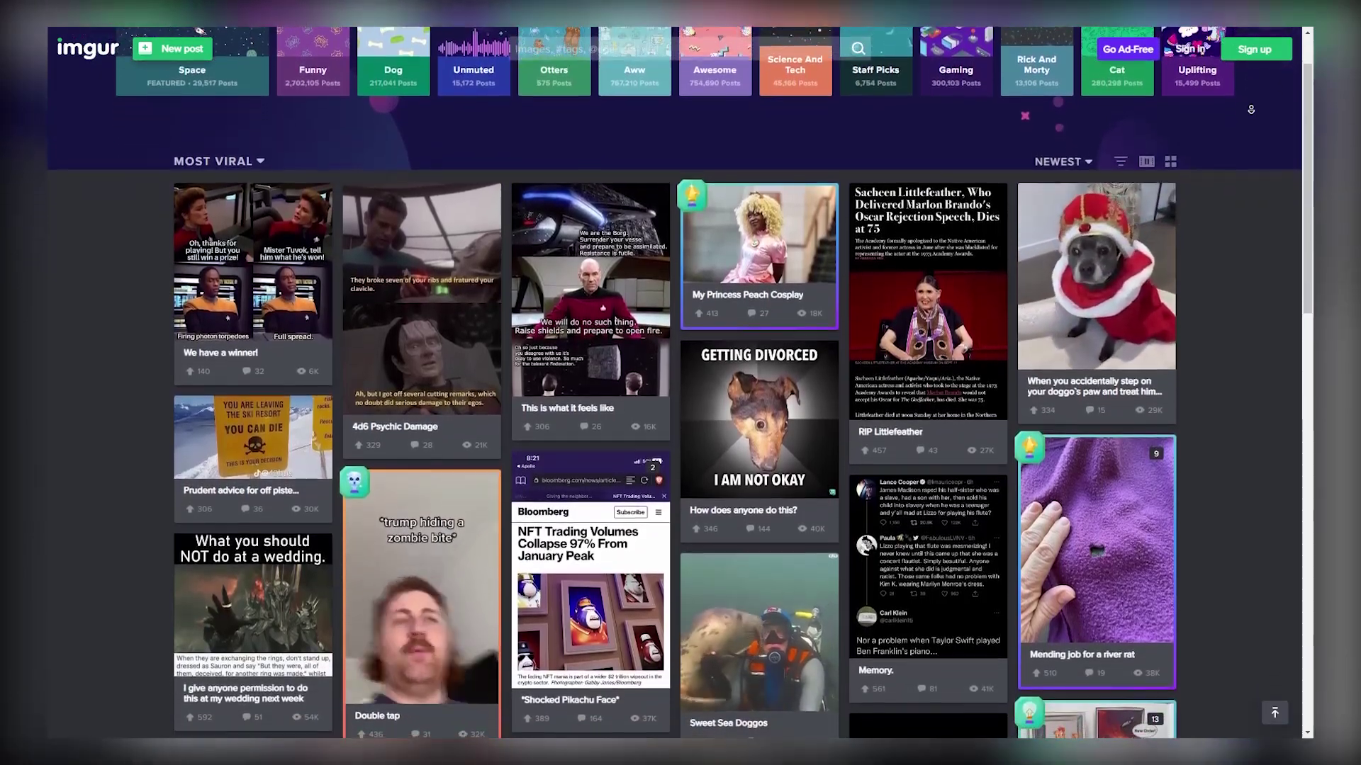
{"action": "scroll", "coordinate": [1250, 109], "scroll_direction": "down", "scroll_amount": 2}
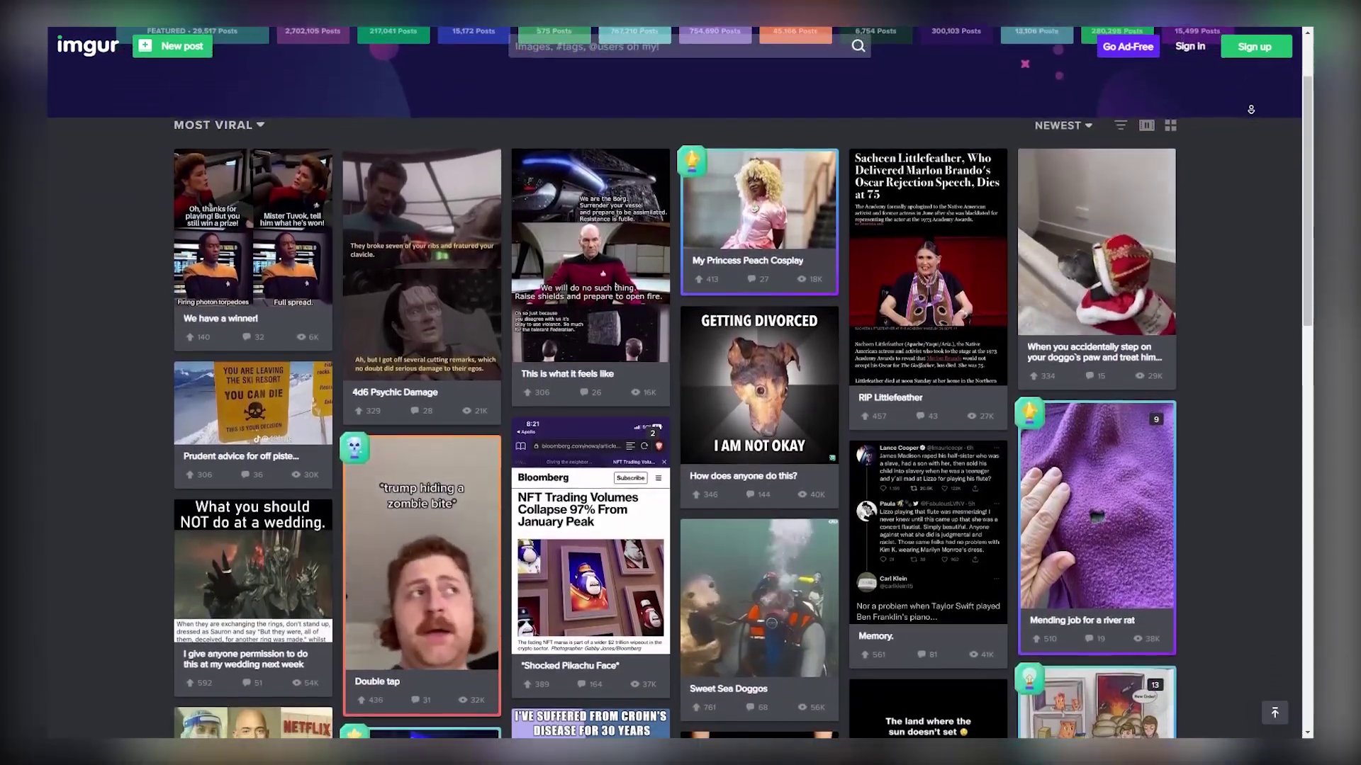
{"action": "scroll", "coordinate": [1251, 109], "scroll_direction": "down", "scroll_amount": 2}
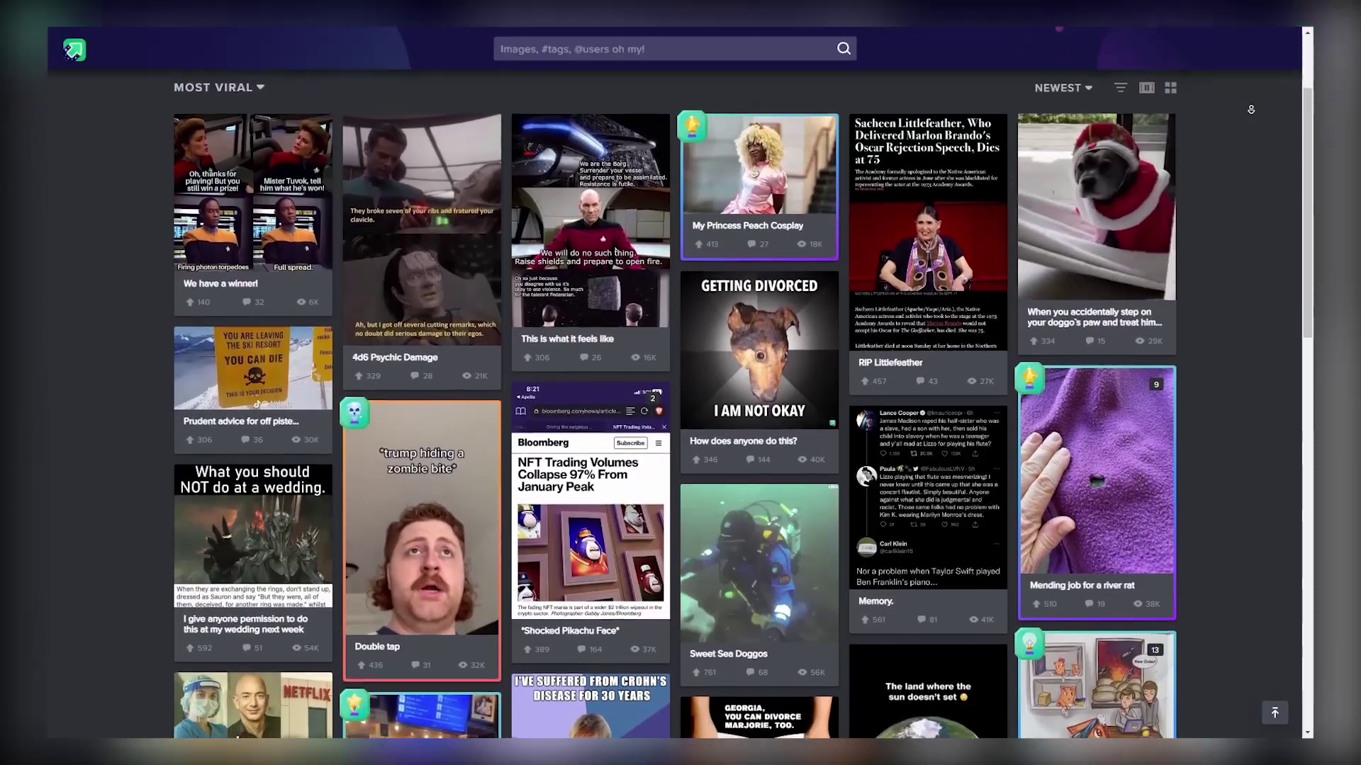
{"action": "scroll", "coordinate": [1250, 109], "scroll_direction": "down", "scroll_amount": 2}
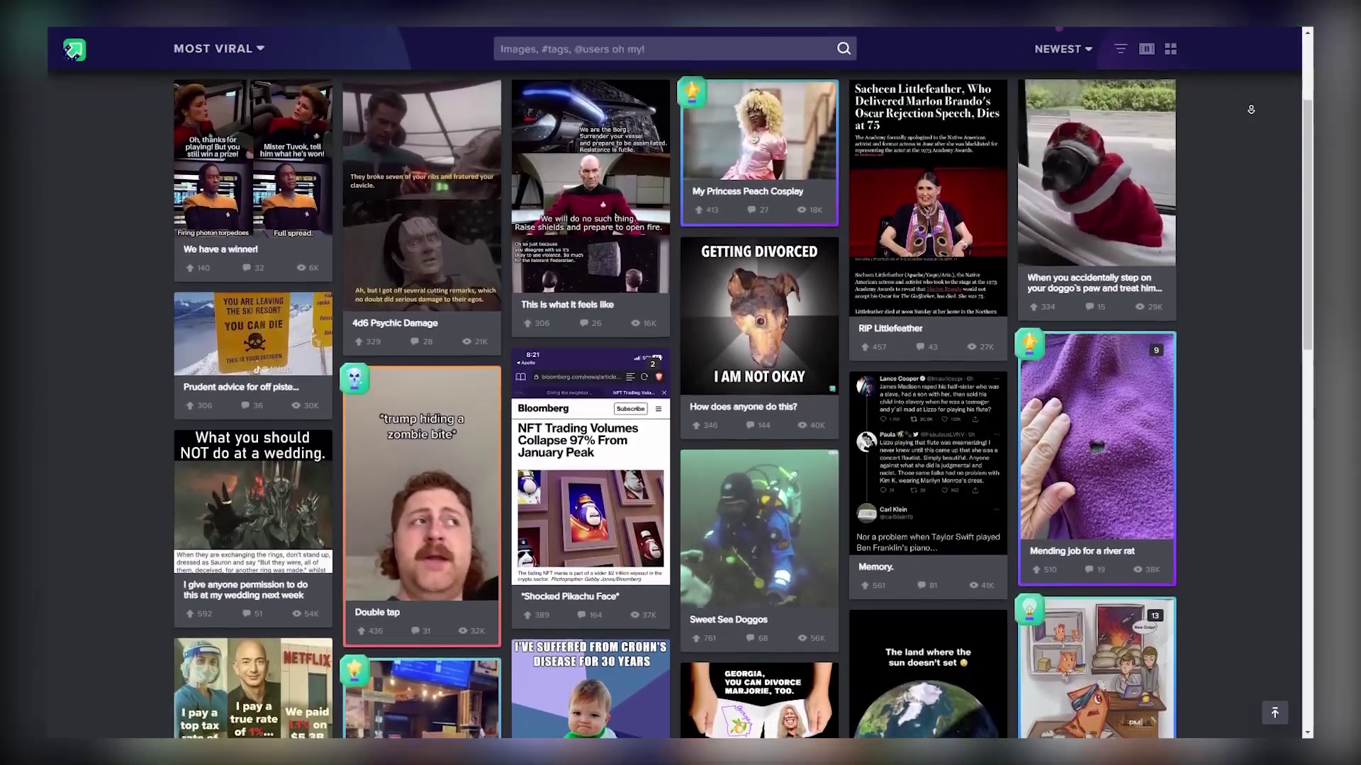
{"action": "scroll", "coordinate": [1250, 110], "scroll_direction": "down", "scroll_amount": 2}
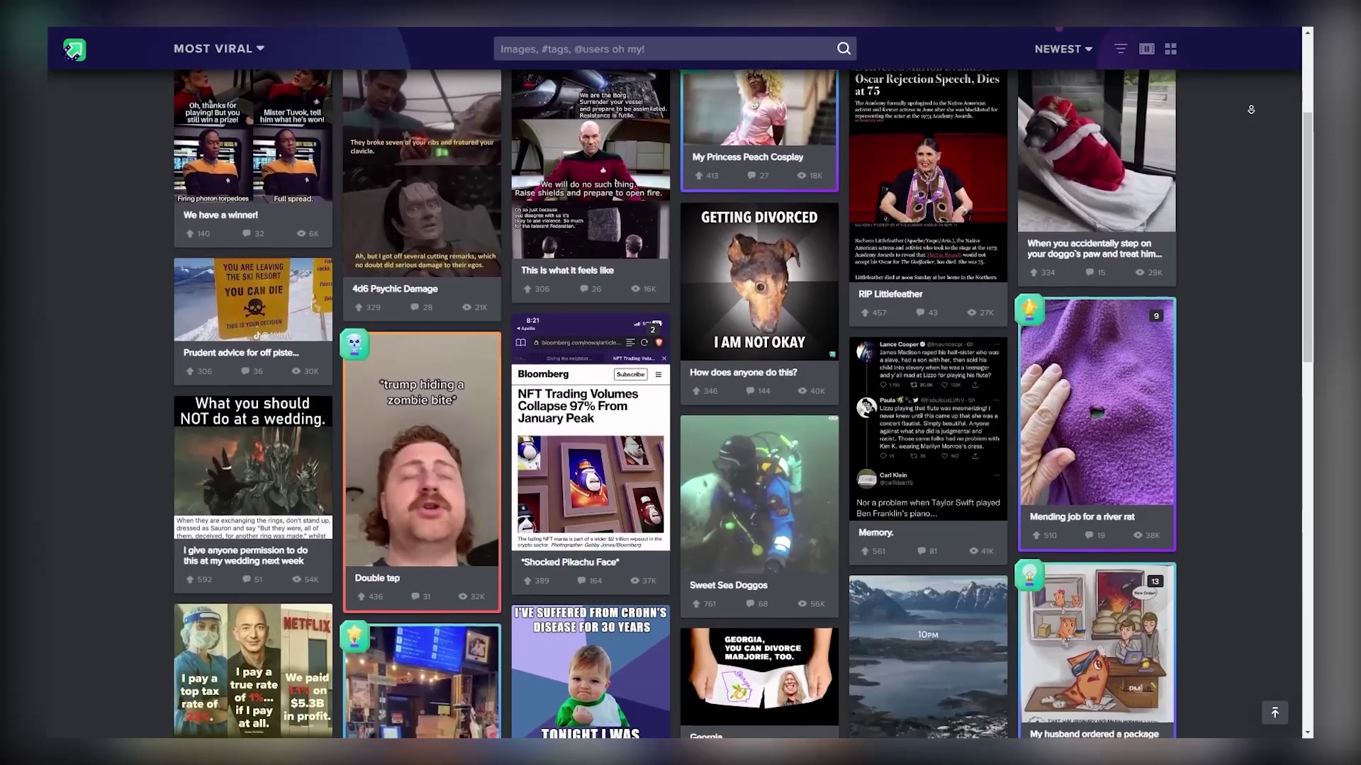
{"action": "scroll", "coordinate": [1251, 109], "scroll_direction": "down", "scroll_amount": 2}
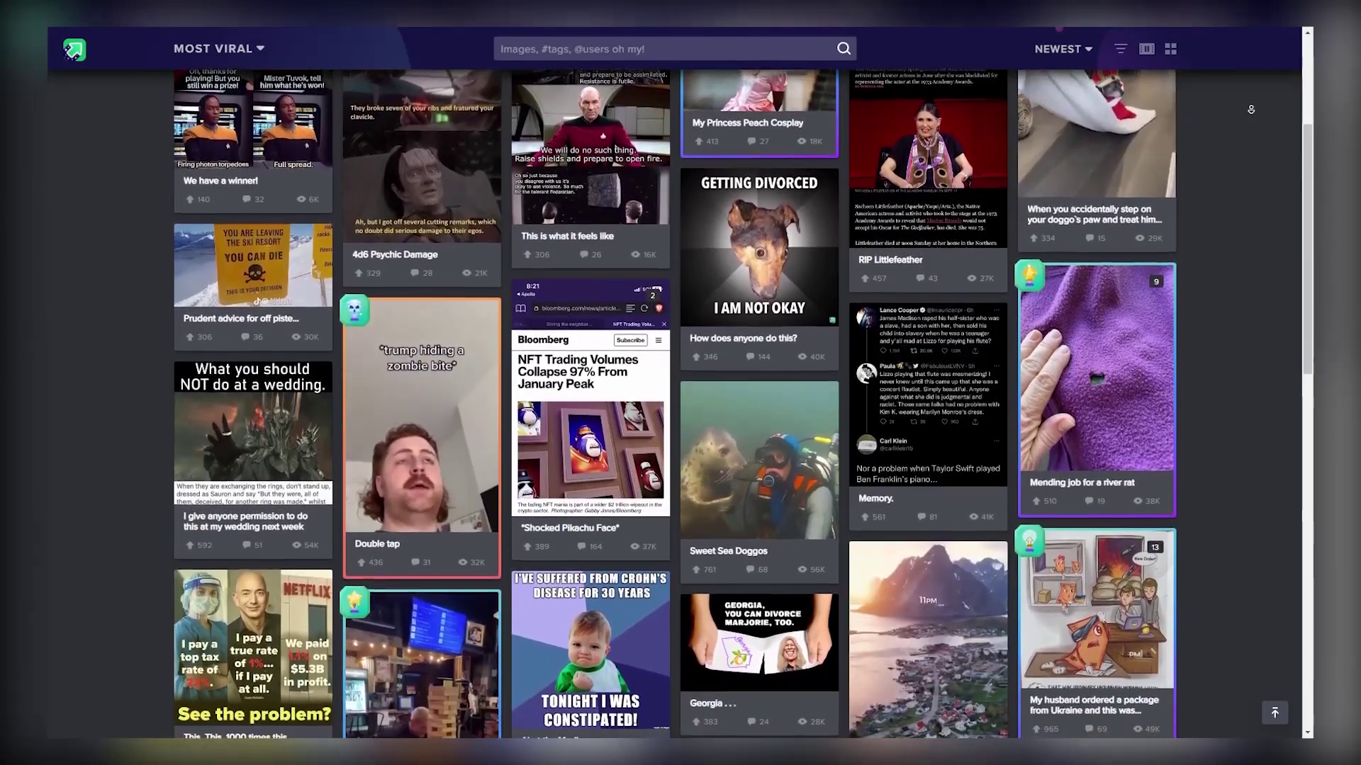
{"action": "scroll", "coordinate": [1251, 109], "scroll_direction": "down", "scroll_amount": 2}
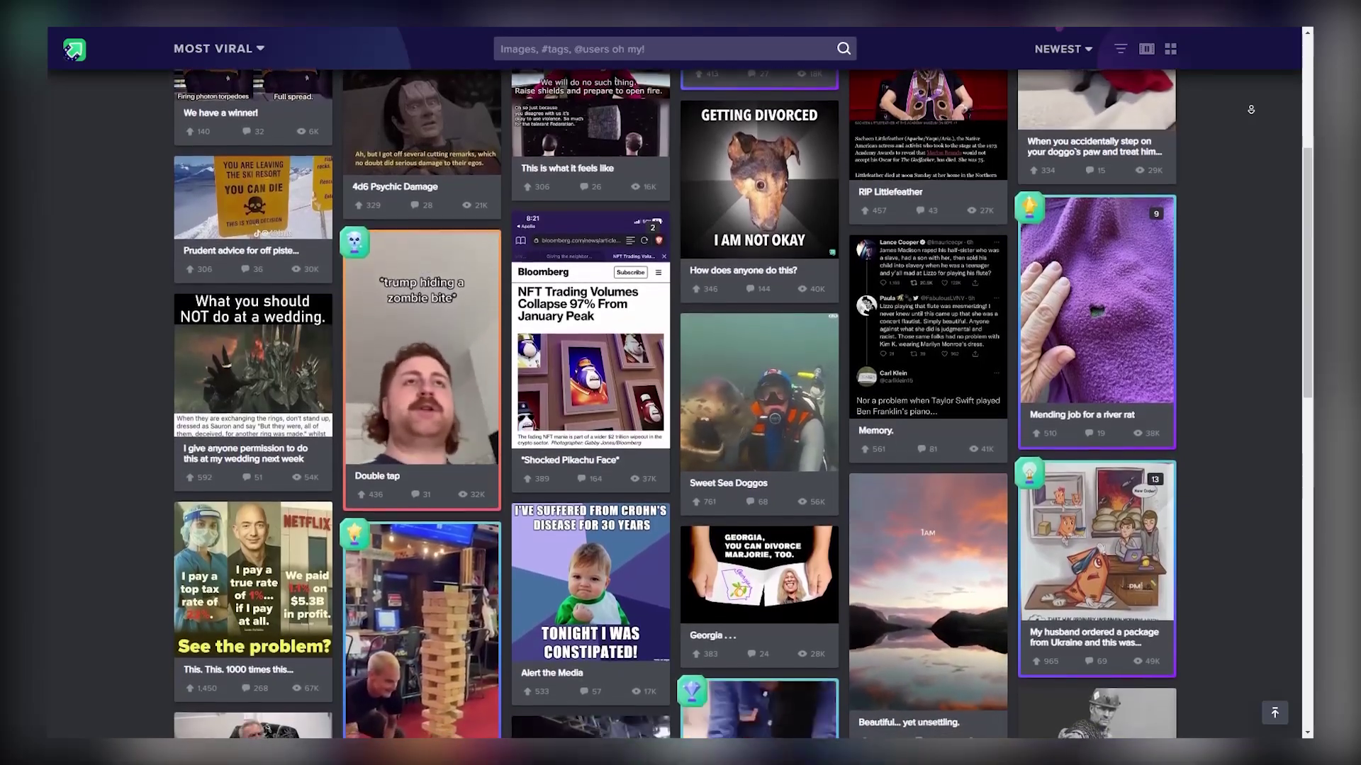
{"action": "scroll", "coordinate": [1251, 110], "scroll_direction": "down", "scroll_amount": 2}
{"action": "scroll", "coordinate": [1251, 109], "scroll_direction": "down", "scroll_amount": 2}
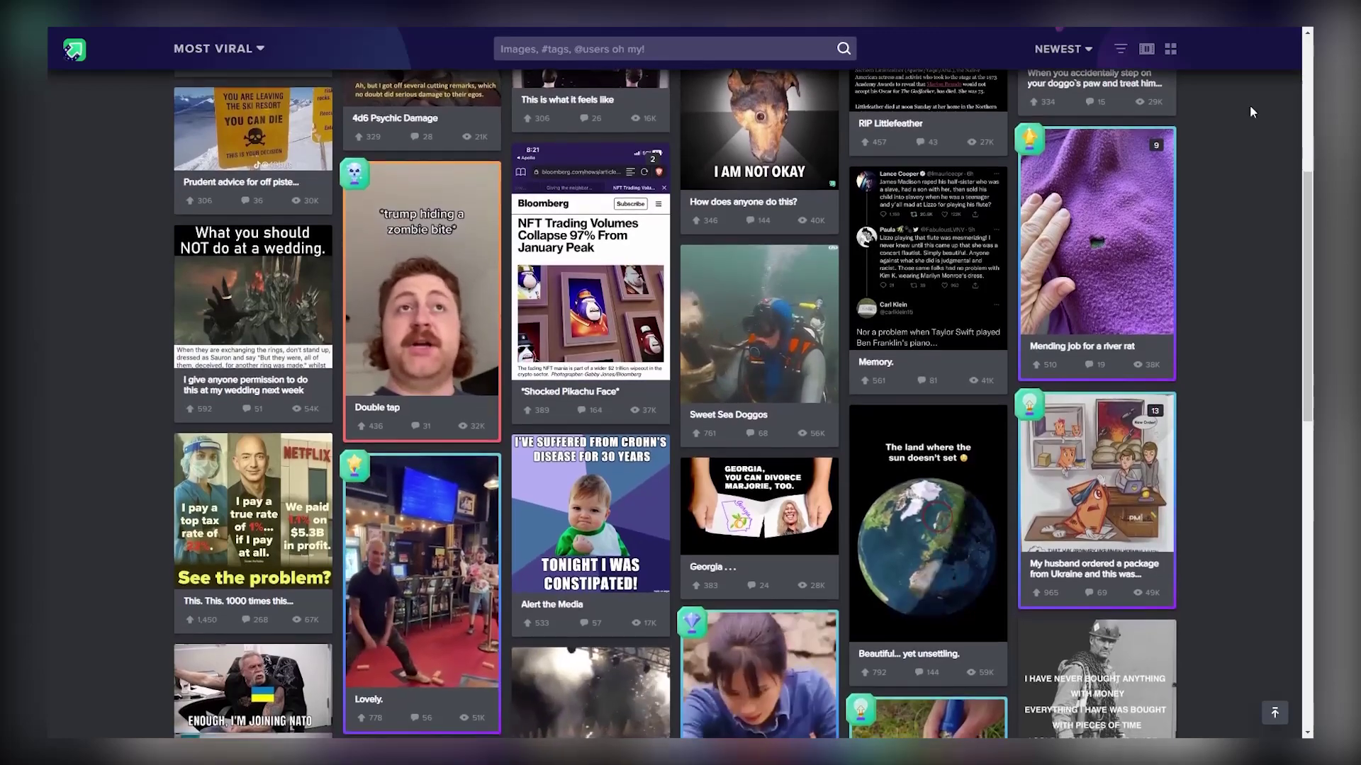
{"action": "key", "text": "Home"}
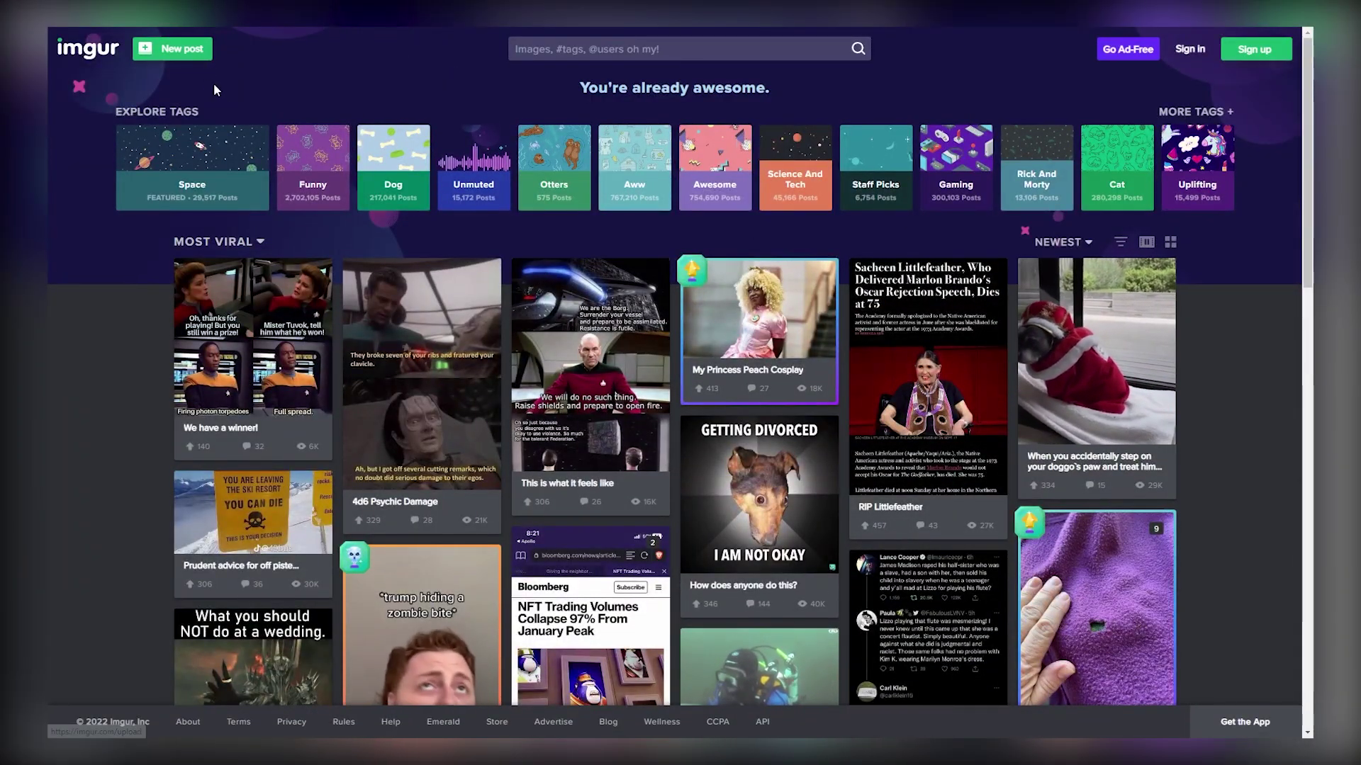
{"action": "left_click", "coordinate": [193, 58]}
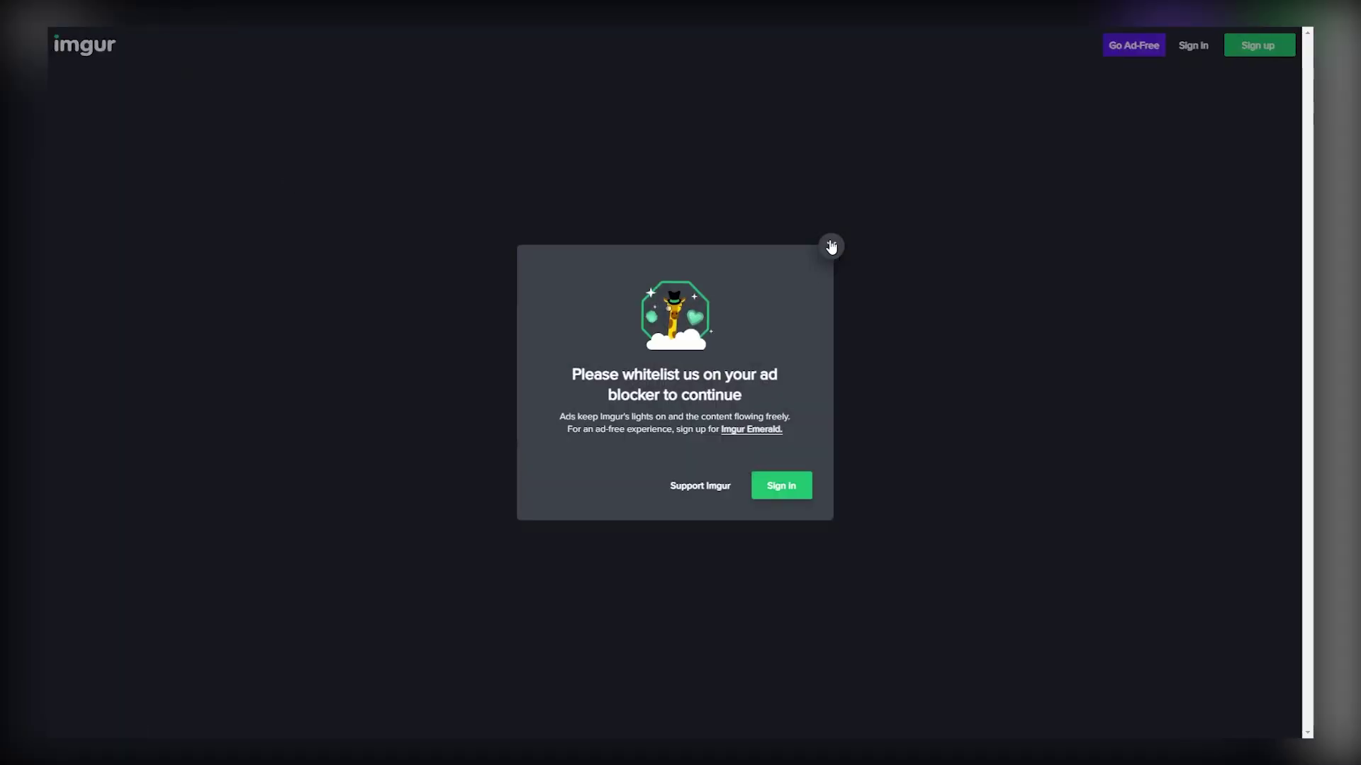
{"action": "left_click", "coordinate": [831, 246]}
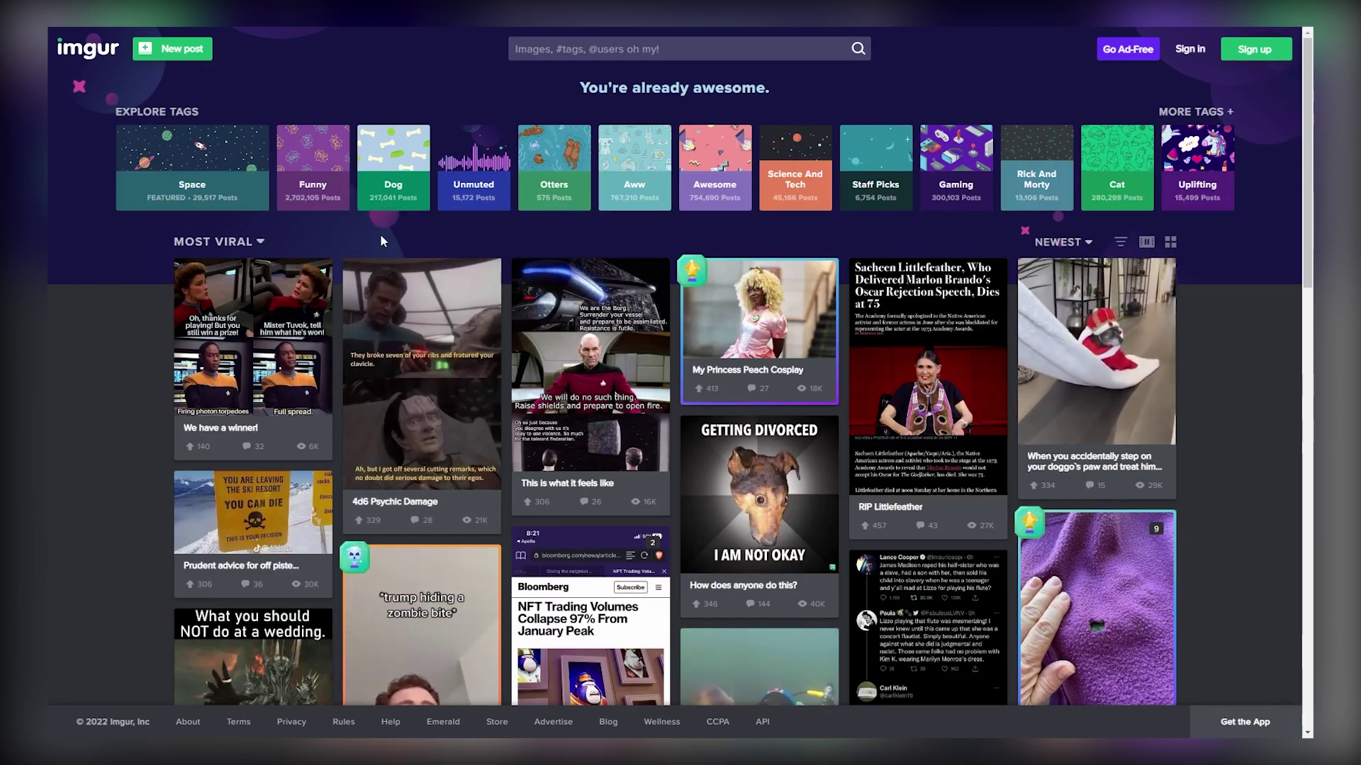
{"action": "scroll", "coordinate": [372, 242], "scroll_direction": "down", "scroll_amount": 10}
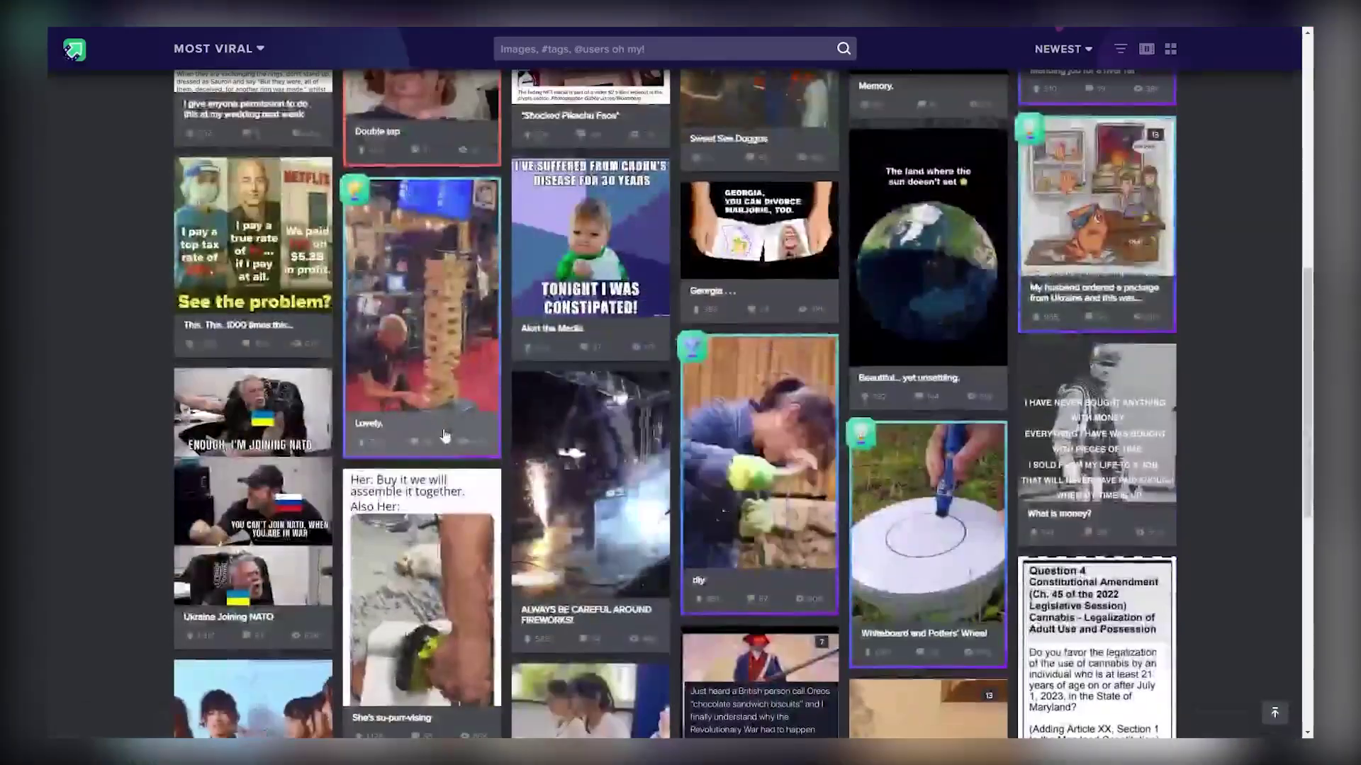
{"action": "scroll", "coordinate": [445, 435], "scroll_direction": "down", "scroll_amount": 2}
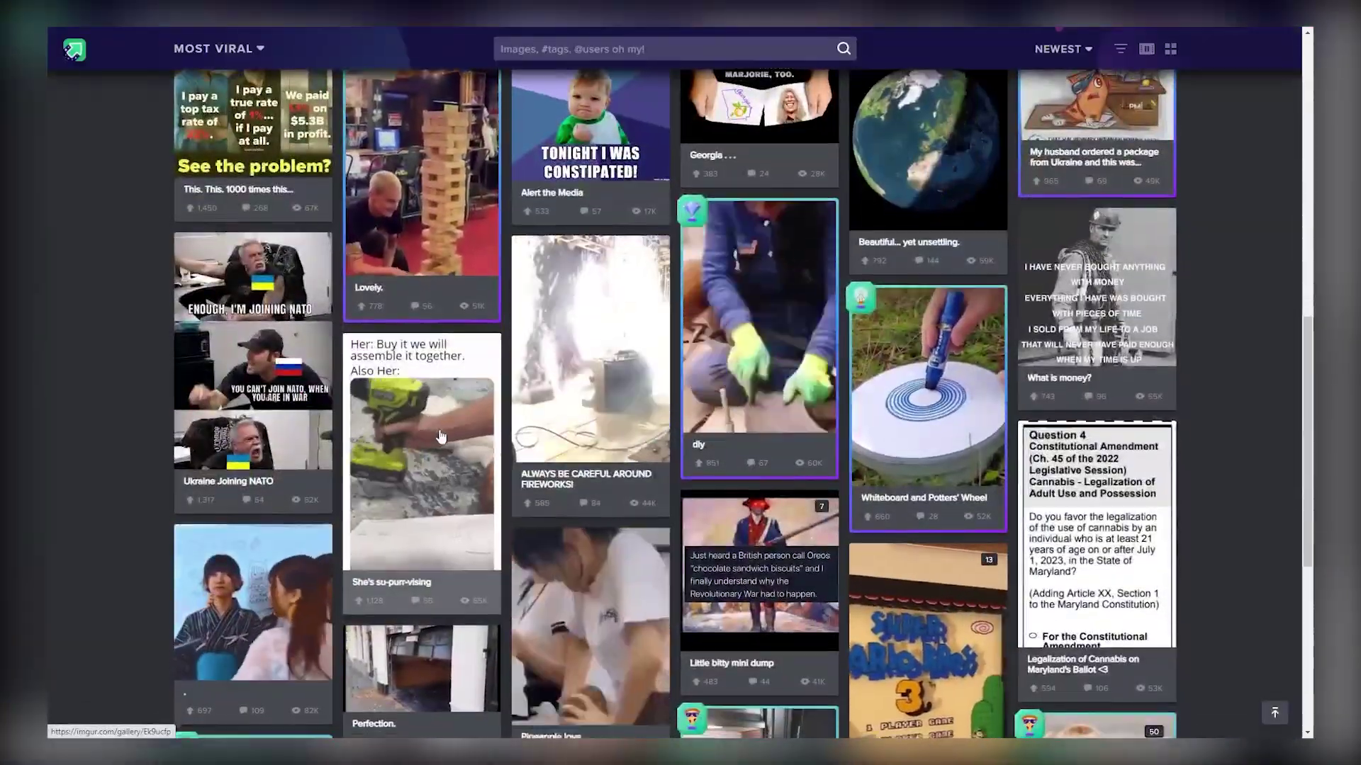
{"action": "scroll", "coordinate": [440, 435], "scroll_direction": "down", "scroll_amount": 4}
{"action": "scroll", "coordinate": [299, 354], "scroll_direction": "down", "scroll_amount": 2}
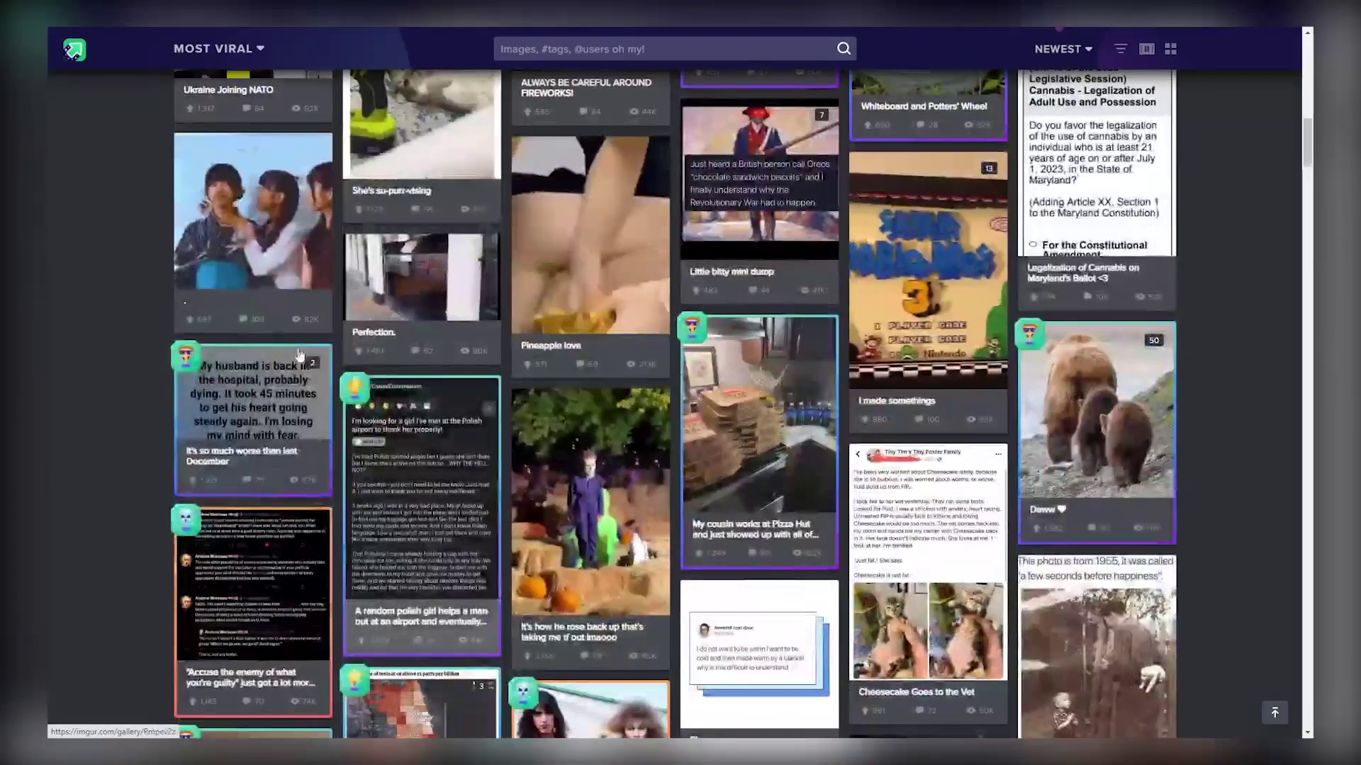
{"action": "scroll", "coordinate": [300, 354], "scroll_direction": "down", "scroll_amount": 4}
{"action": "scroll", "coordinate": [559, 424], "scroll_direction": "down", "scroll_amount": 3}
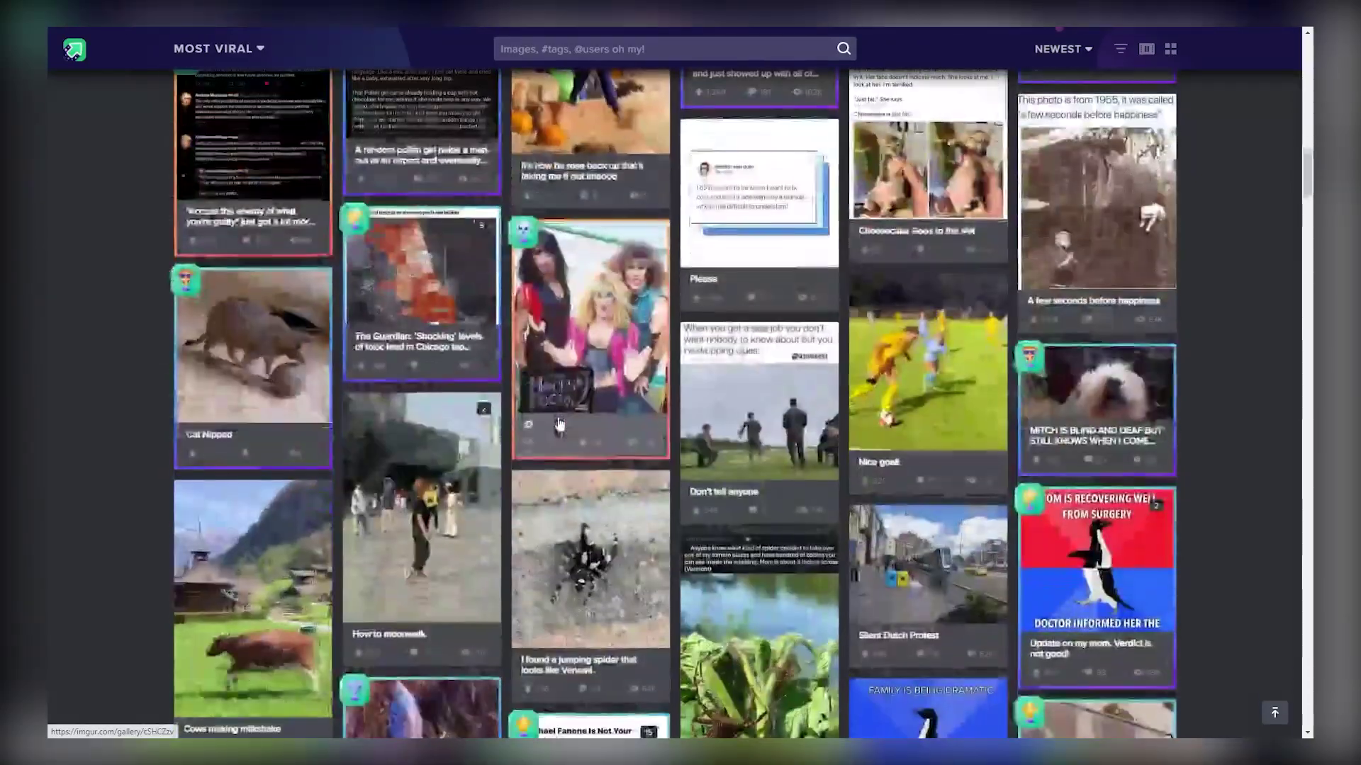
{"action": "scroll", "coordinate": [559, 424], "scroll_direction": "down", "scroll_amount": 3}
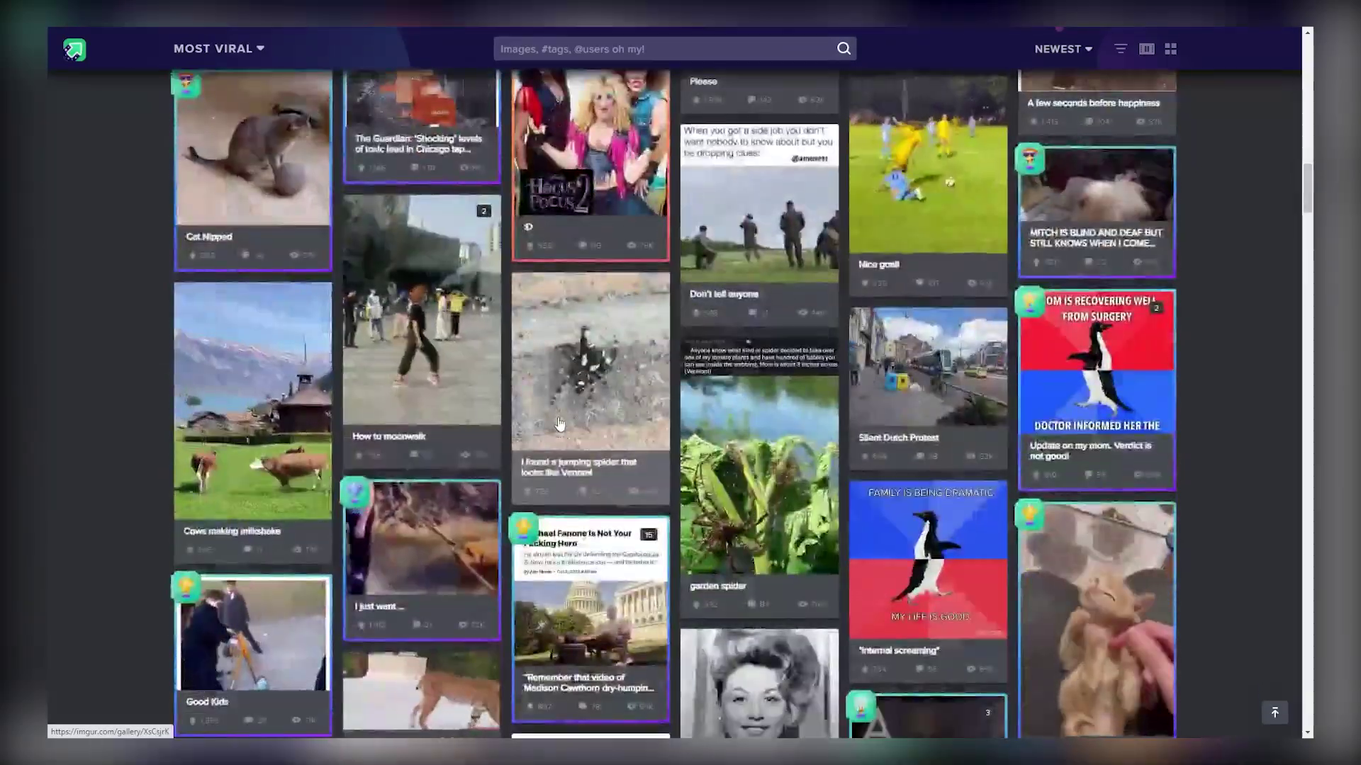
{"action": "scroll", "coordinate": [559, 424], "scroll_direction": "down", "scroll_amount": 2}
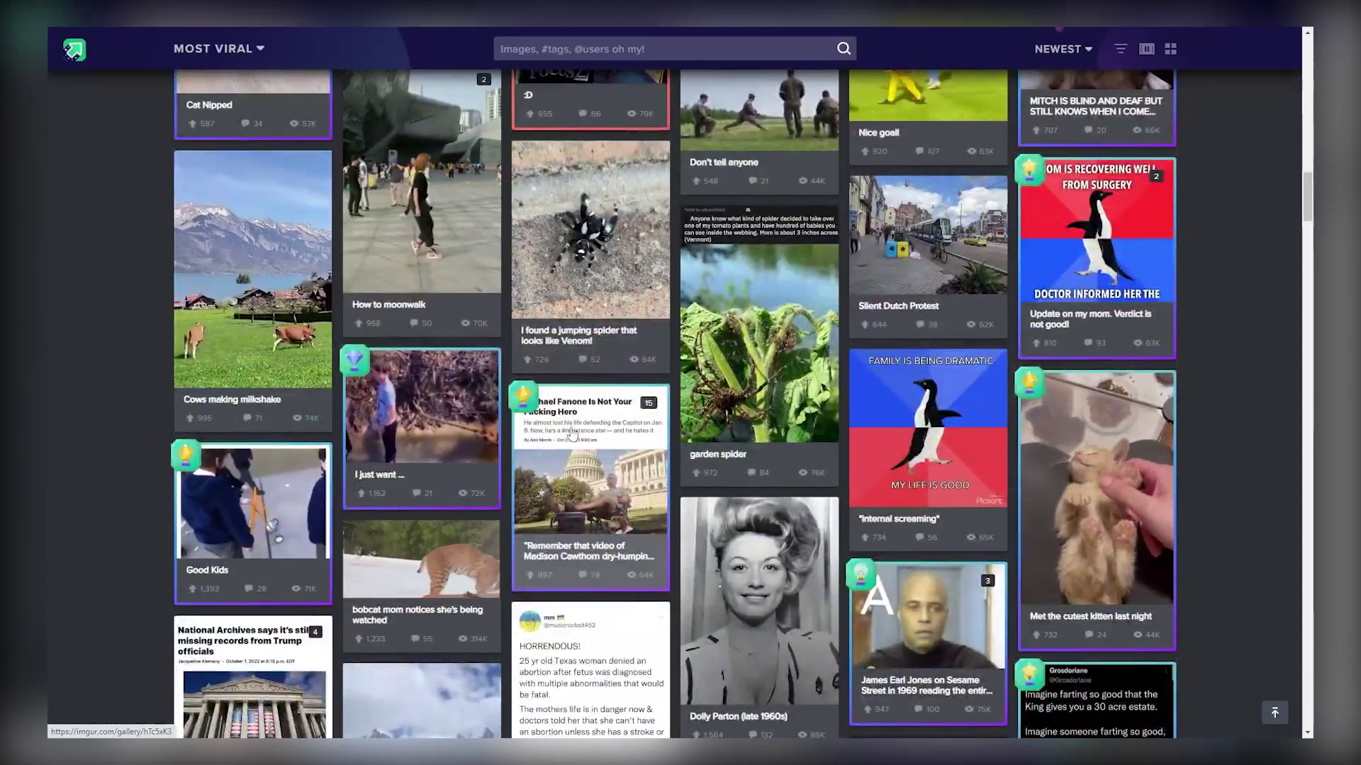
{"action": "scroll", "coordinate": [588, 432], "scroll_direction": "up", "scroll_amount": 4}
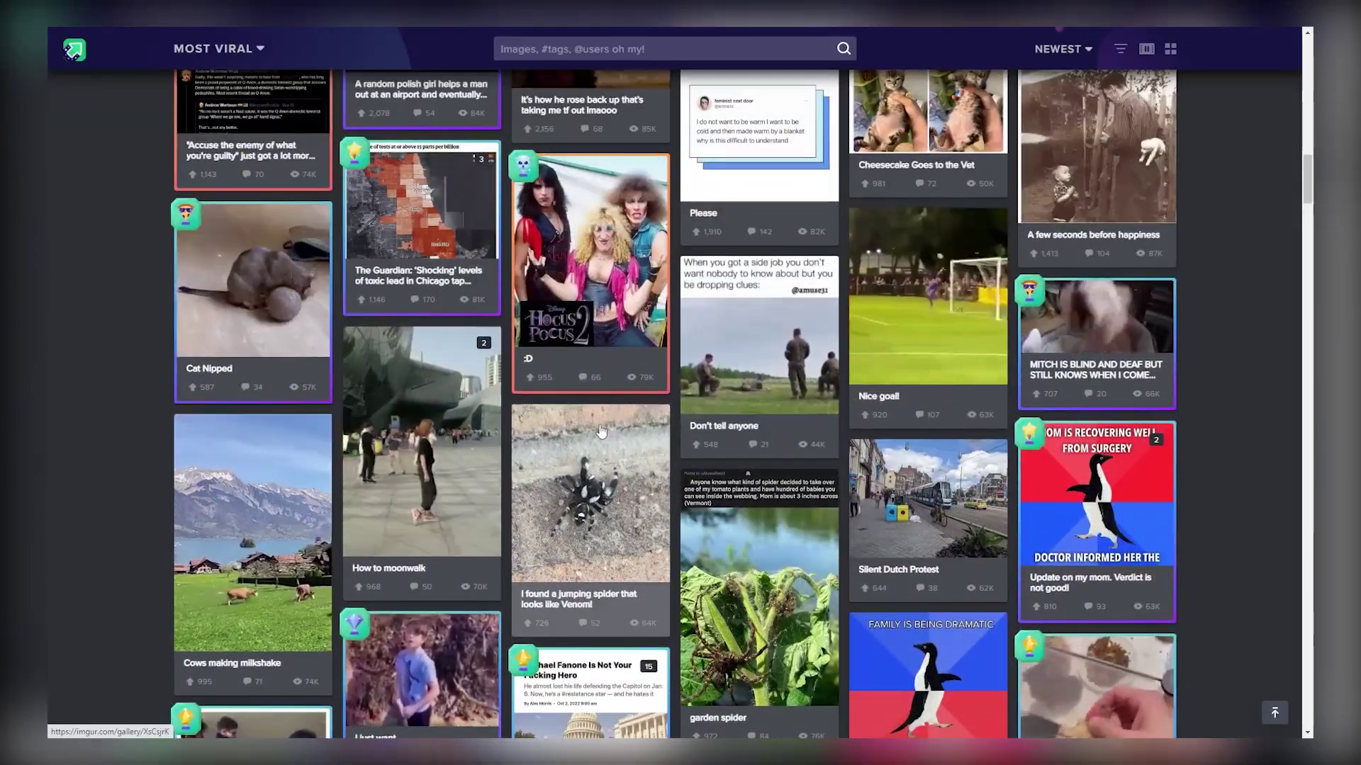
{"action": "scroll", "coordinate": [601, 431], "scroll_direction": "up", "scroll_amount": 12}
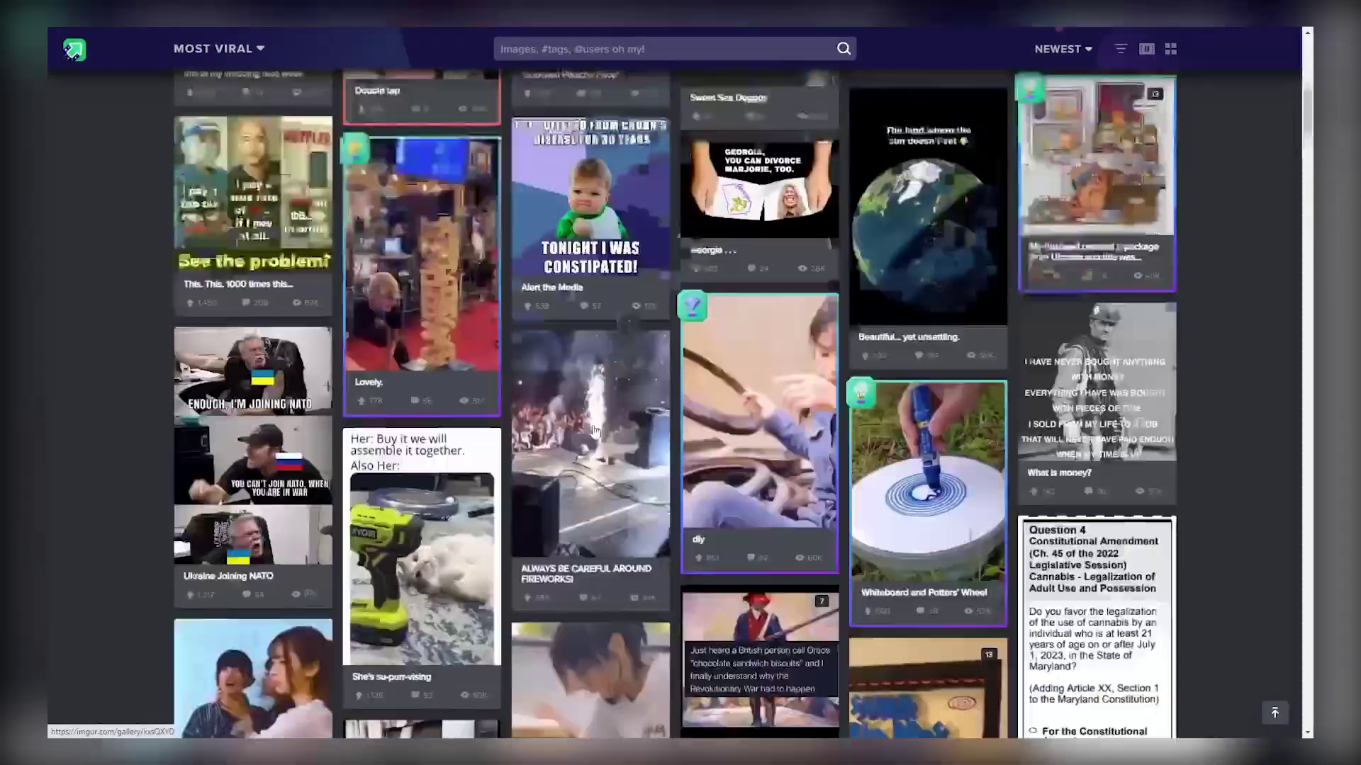
{"action": "scroll", "coordinate": [594, 430], "scroll_direction": "up", "scroll_amount": 10}
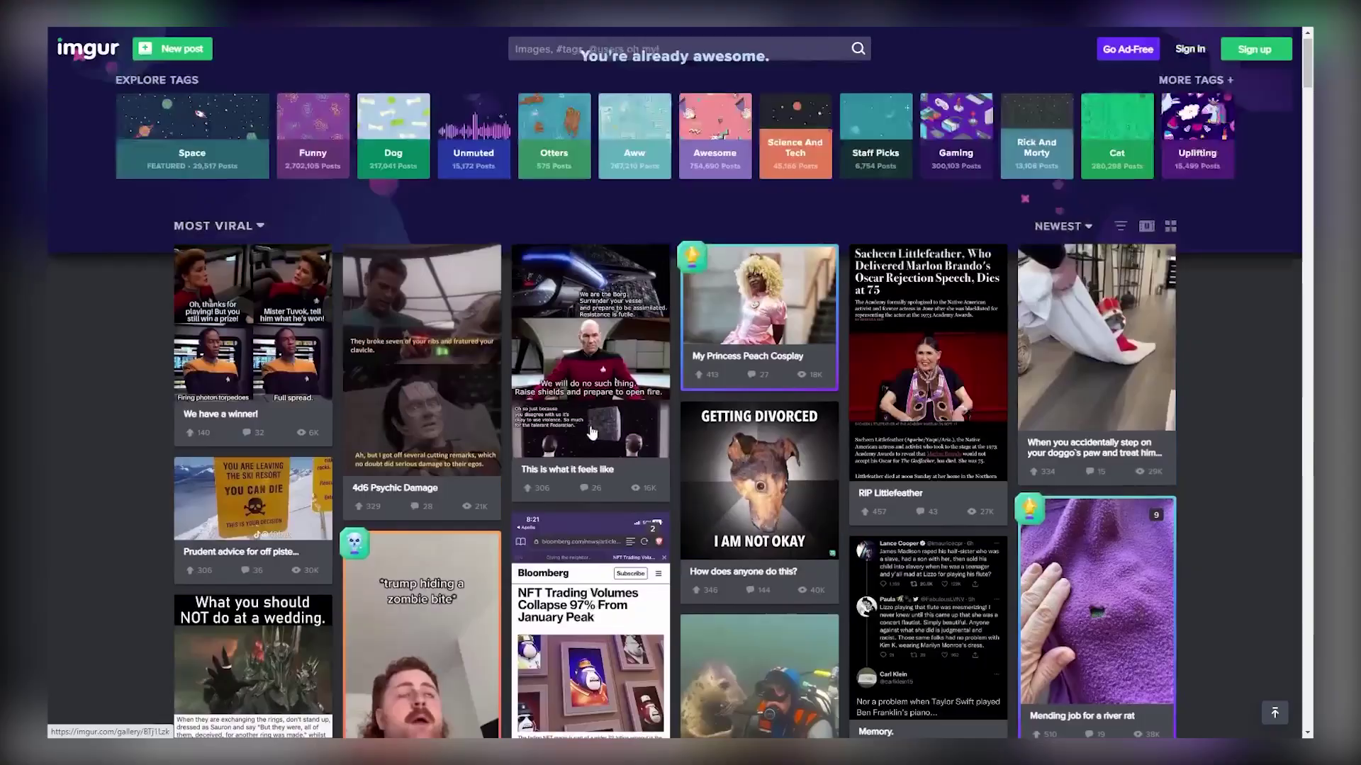
{"action": "scroll", "coordinate": [593, 432], "scroll_direction": "up", "scroll_amount": 1}
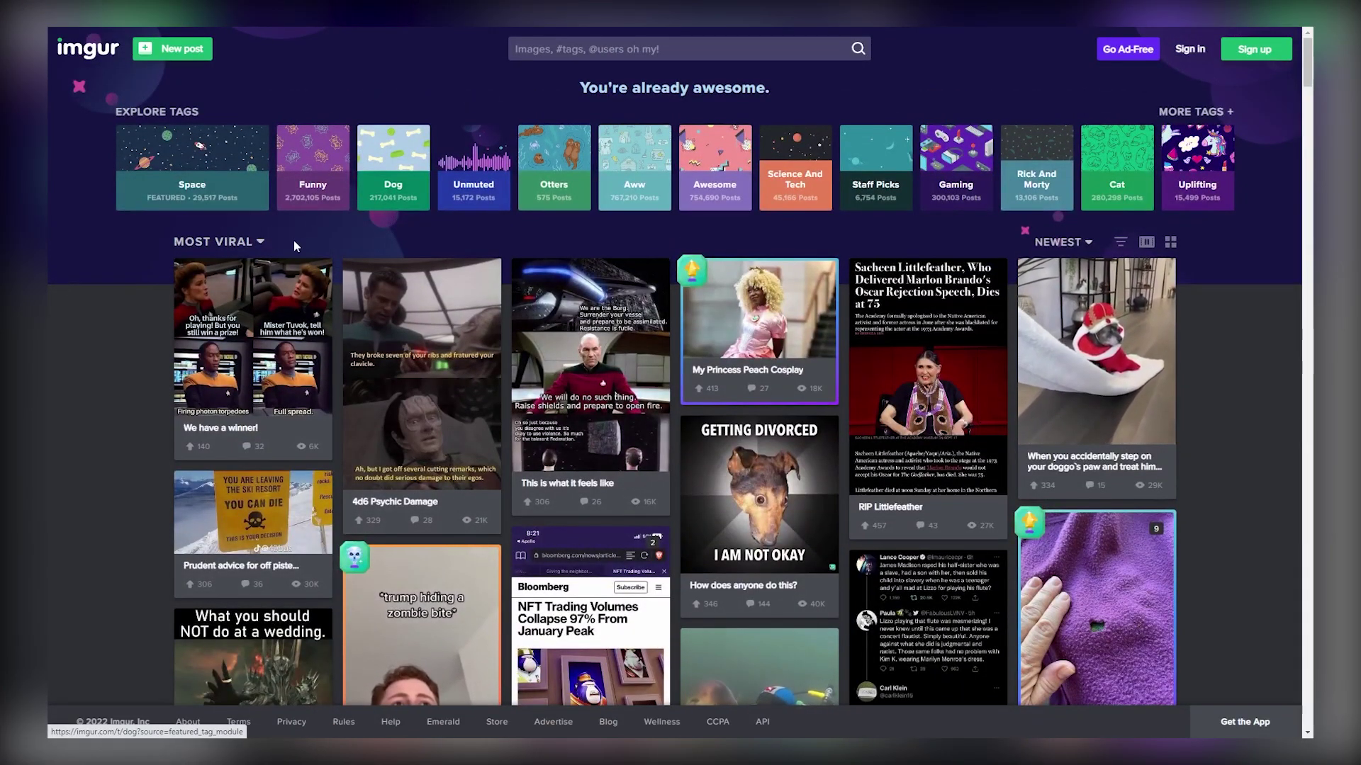